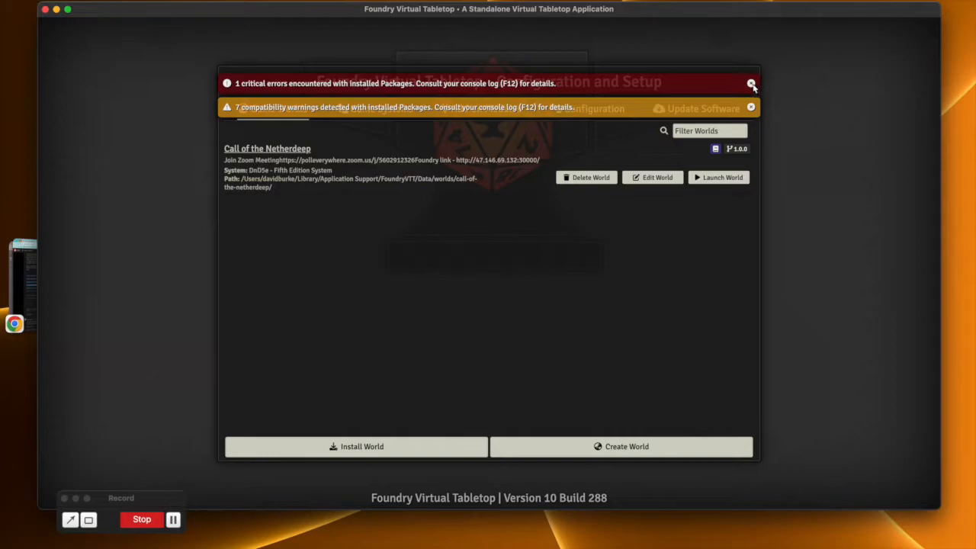
Dismiss the package error and compatibility notices, and look through the installed add-on modules
left_click(752, 84)
left_click(752, 85)
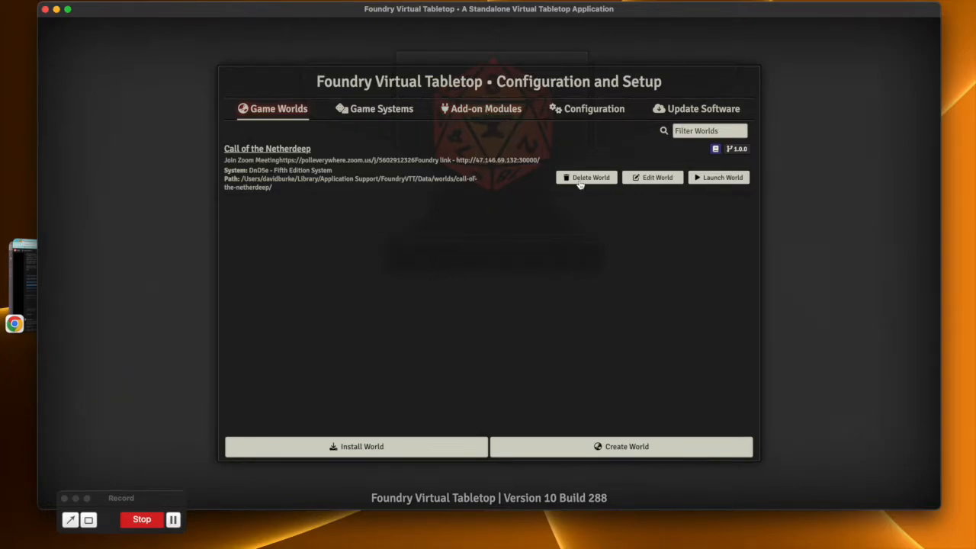
left_click(471, 111)
scroll(479, 282, "down", 20)
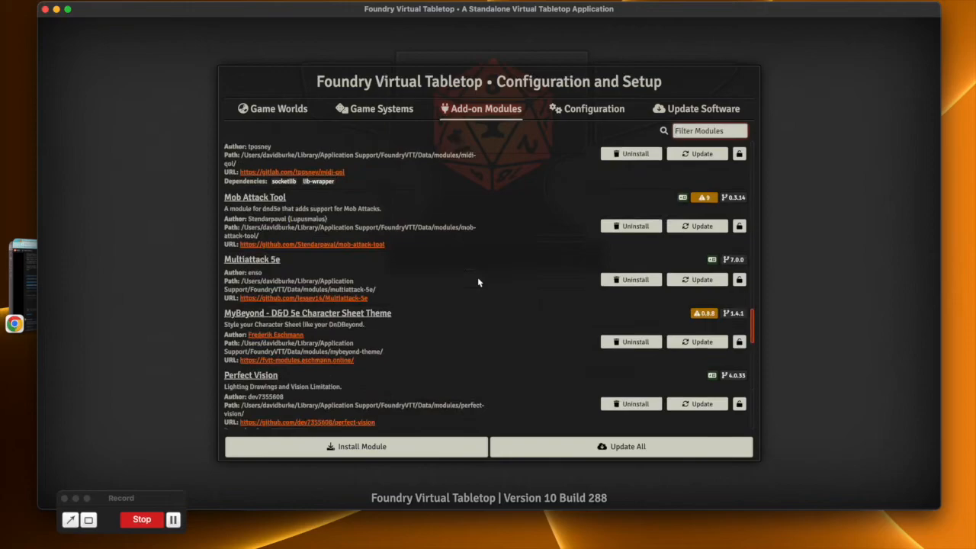
scroll(478, 282, "up", 20)
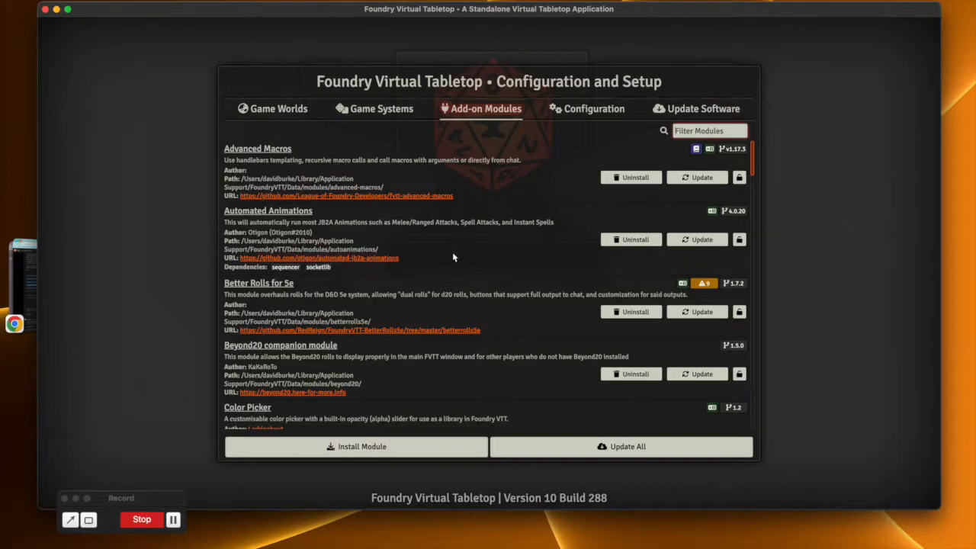
Check the installed game systems, and view the blank world creation form without creating a world
left_click(381, 109)
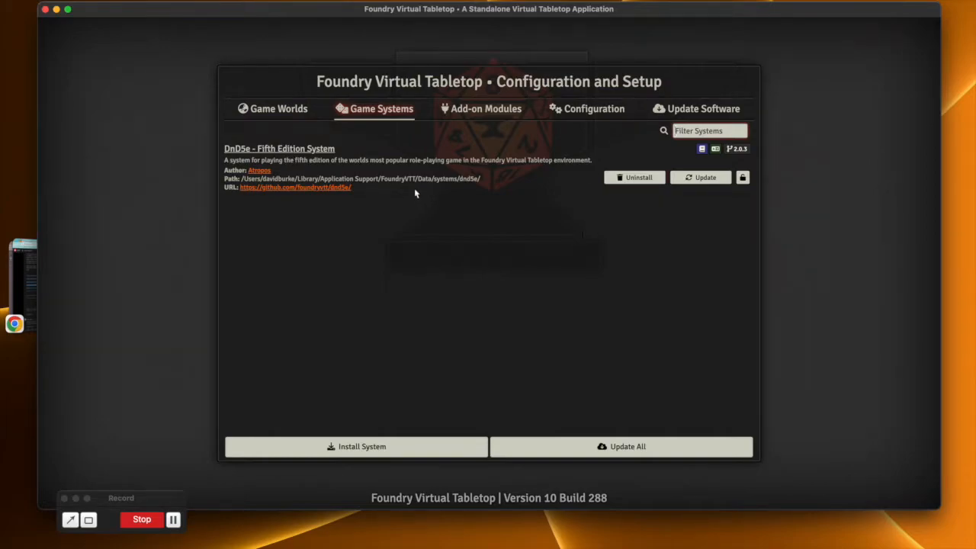
left_click(272, 109)
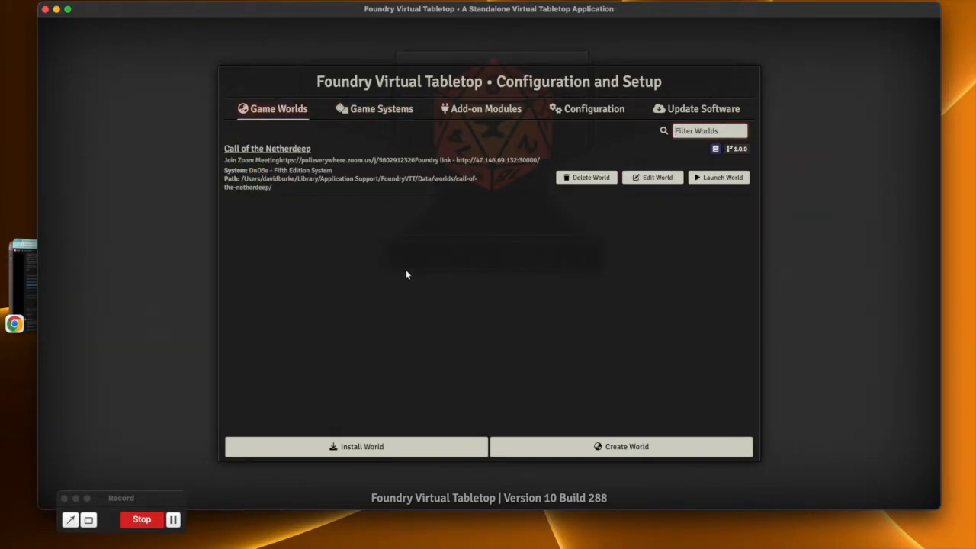
left_click(579, 450)
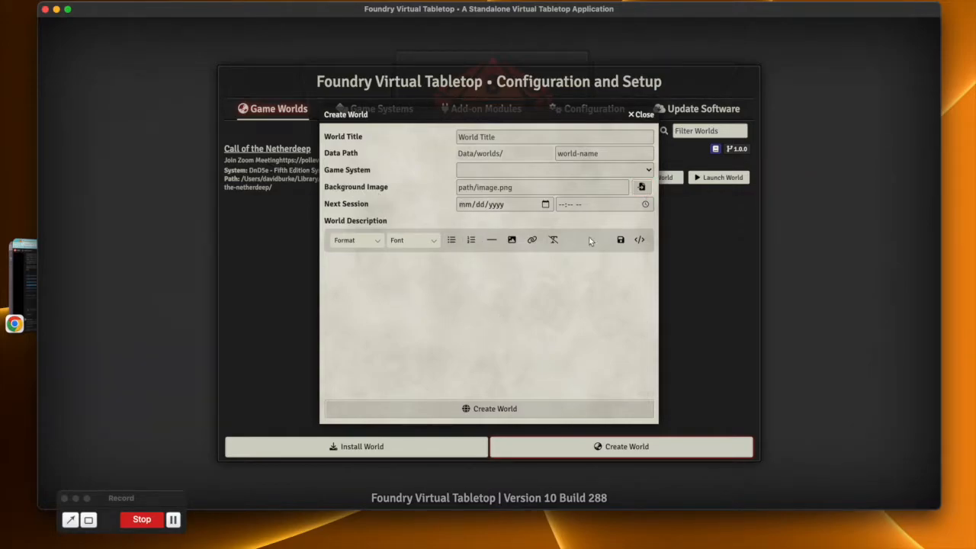
left_click(645, 116)
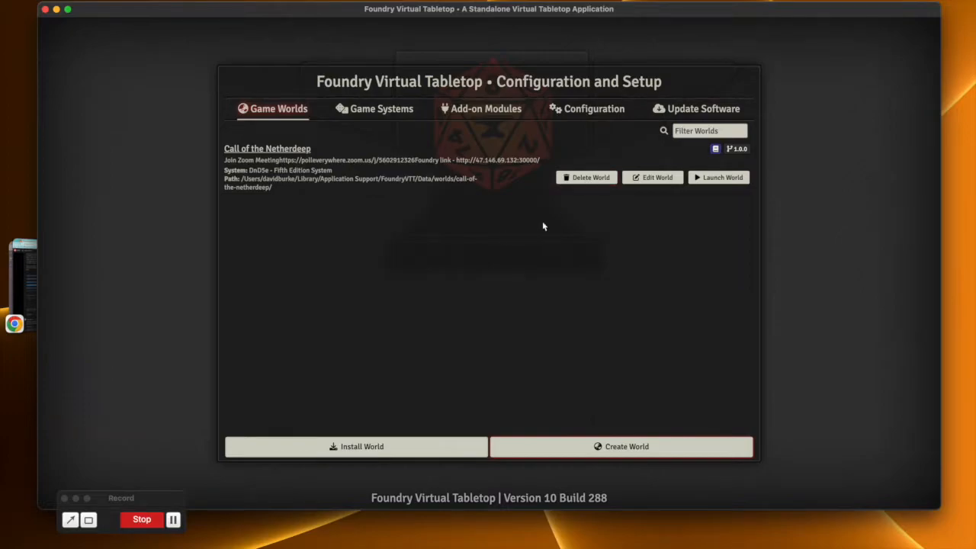
Launch the Call of the Netherdeep world and join its game session as Gamemaster
left_click(717, 180)
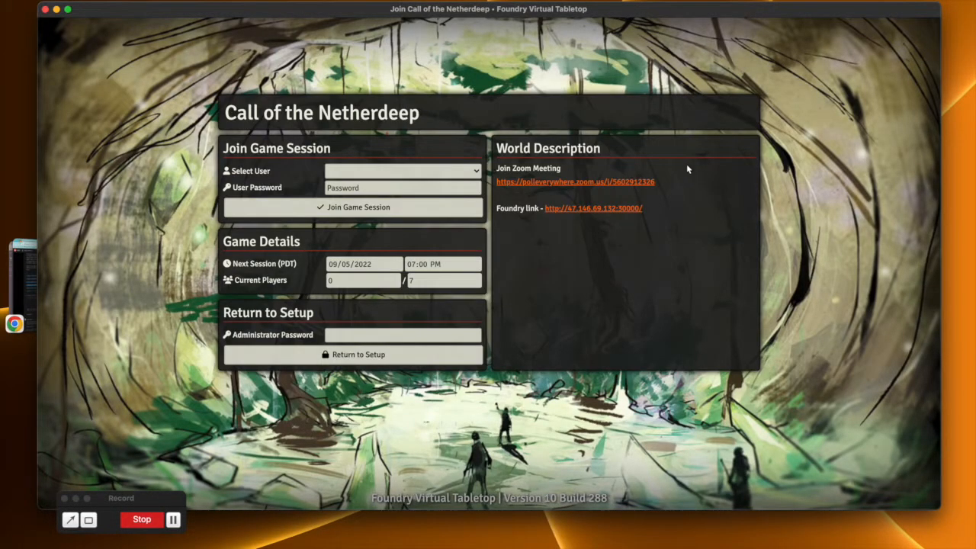
left_click(344, 173)
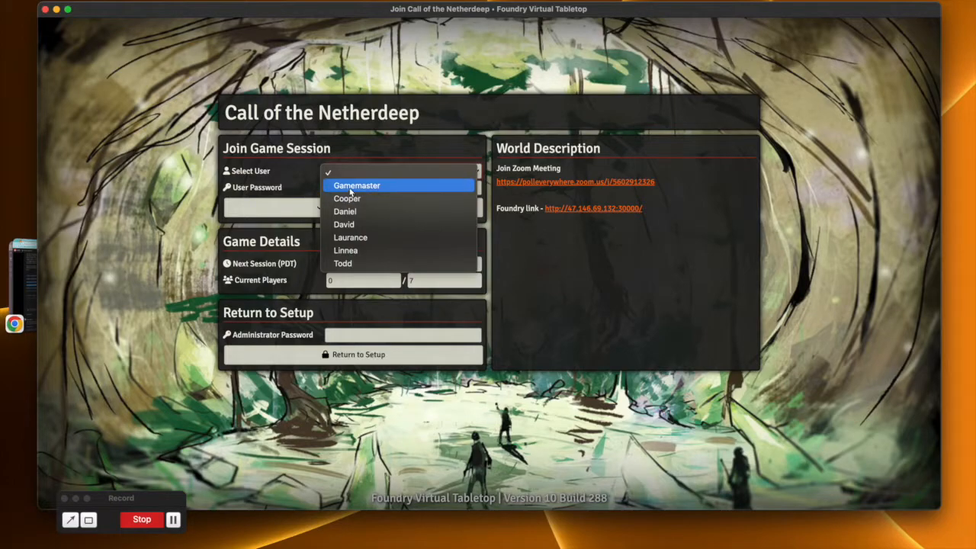
left_click(353, 186)
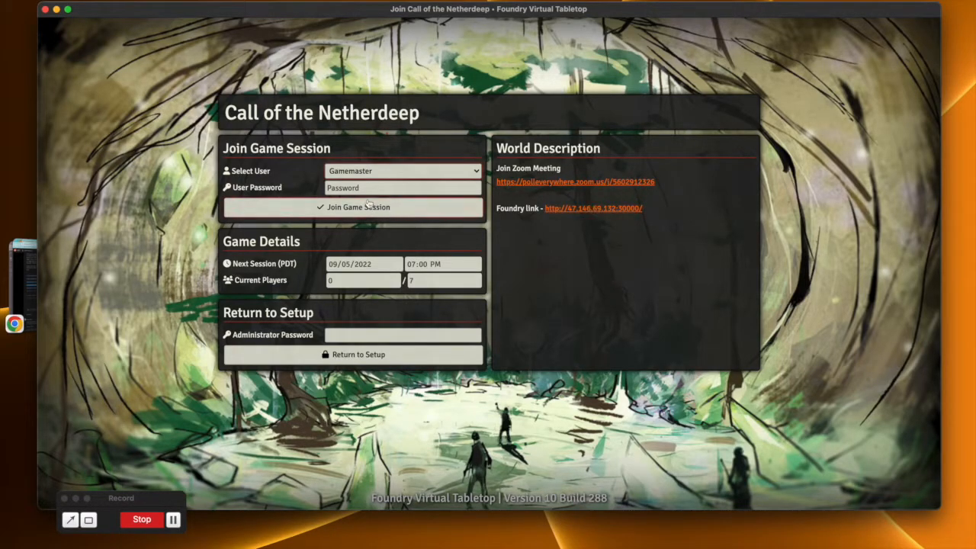
left_click(341, 211)
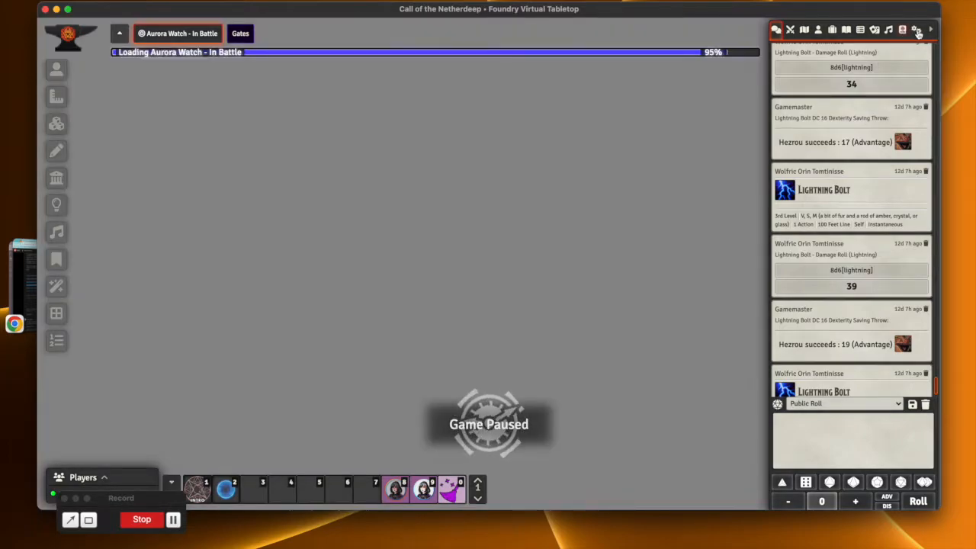
Review the world's editable details and its user management page, and return to the game
left_click(917, 30)
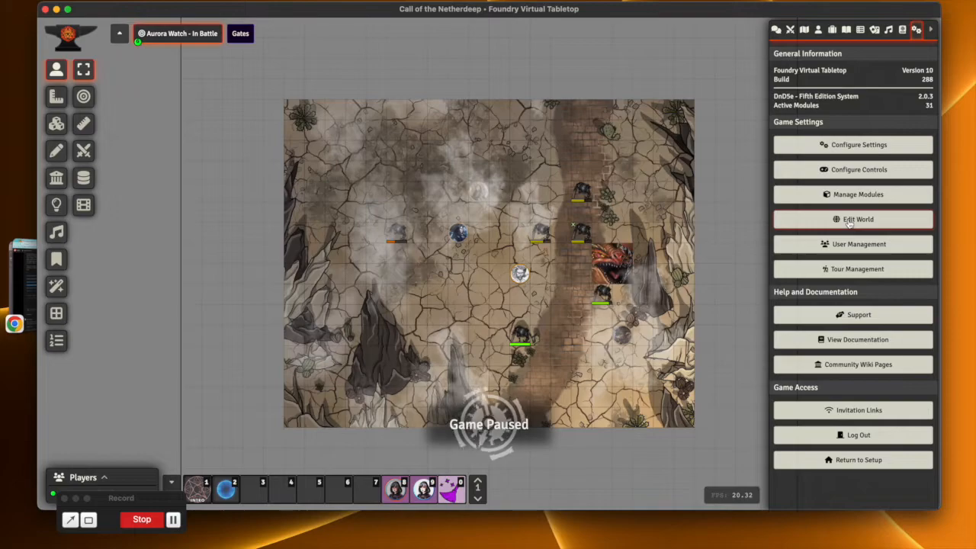
left_click(849, 220)
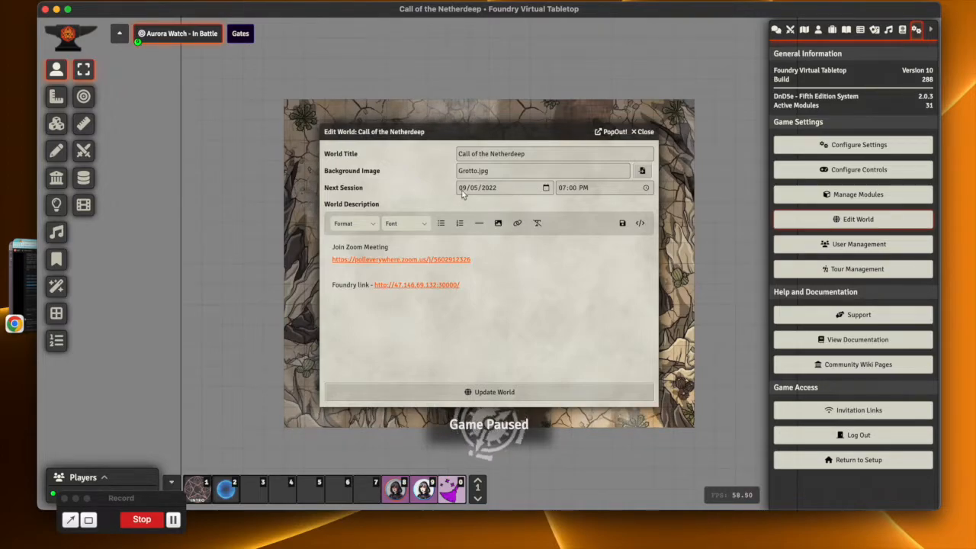
left_click(640, 132)
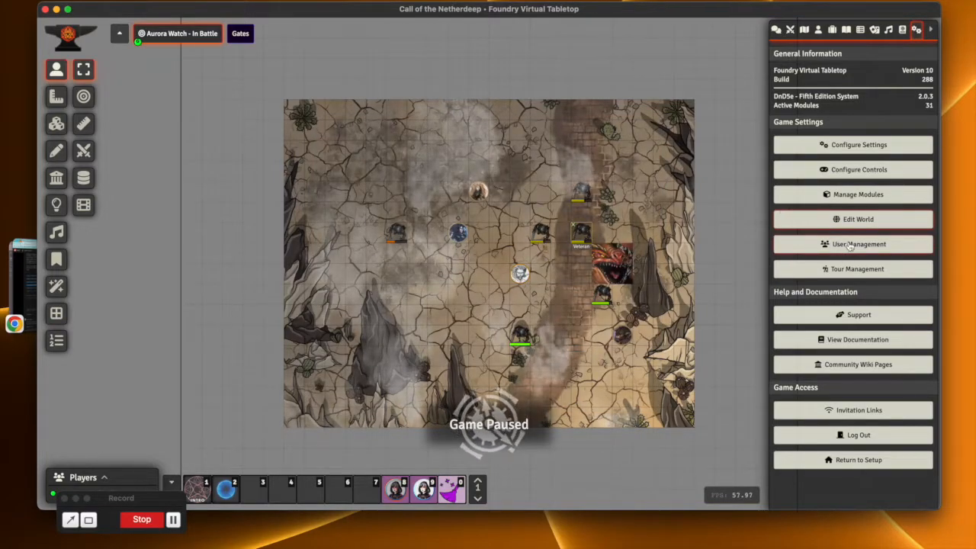
left_click(850, 244)
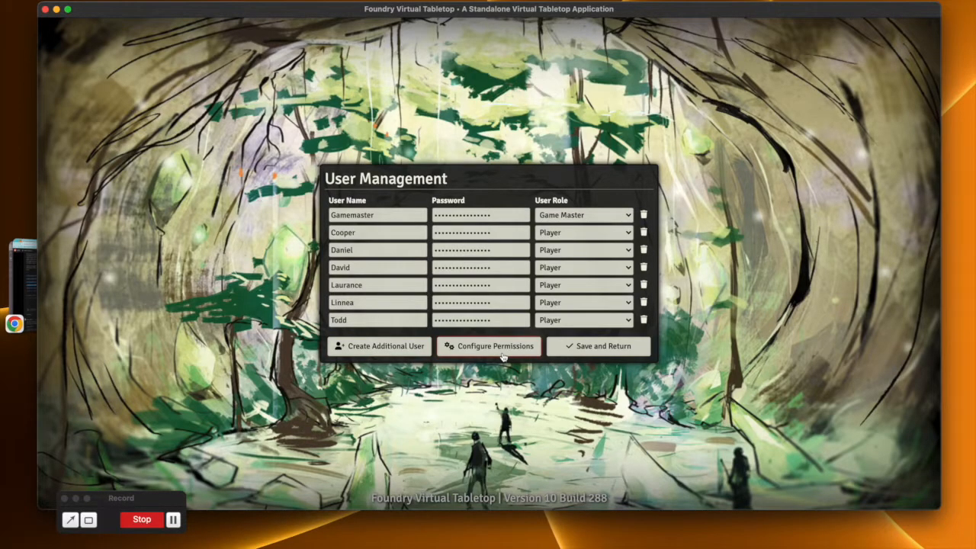
left_click(588, 348)
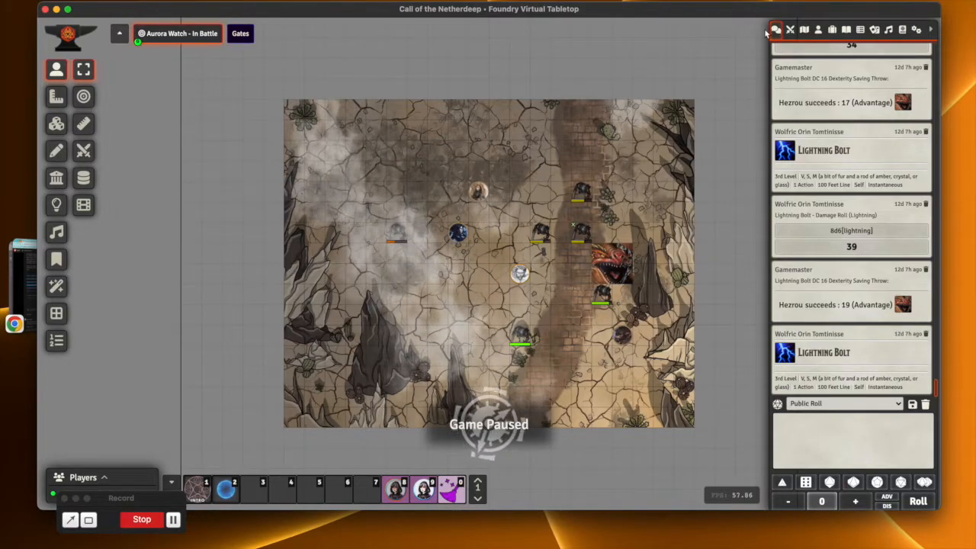
Shorten the encounter's combatant list to give the chat more room, and check the combat tracker settings
left_click(790, 30)
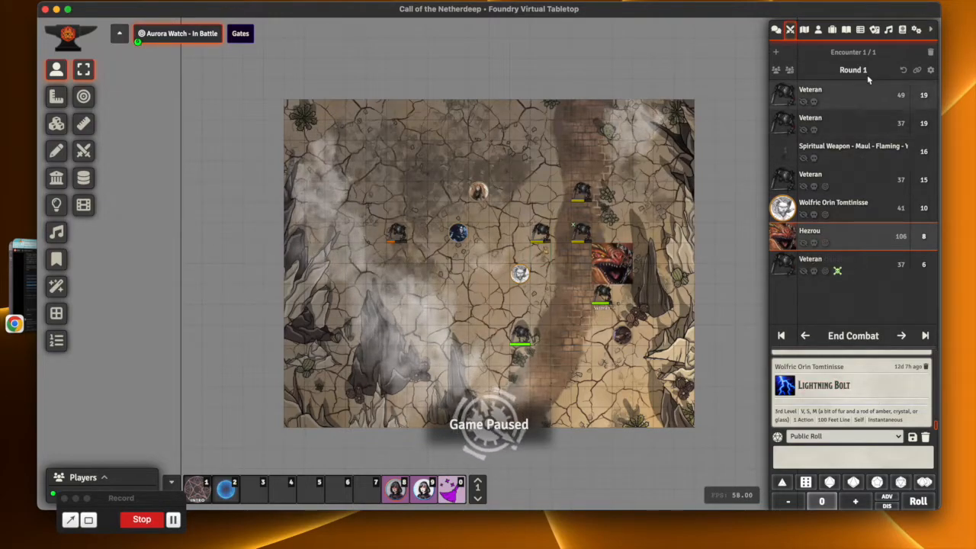
left_click_drag(870, 347, 865, 299)
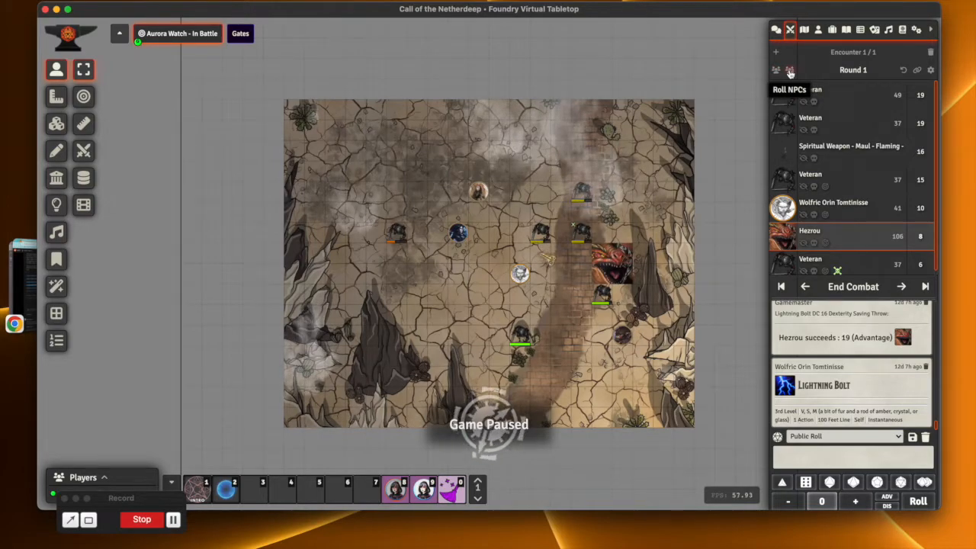
left_click(930, 70)
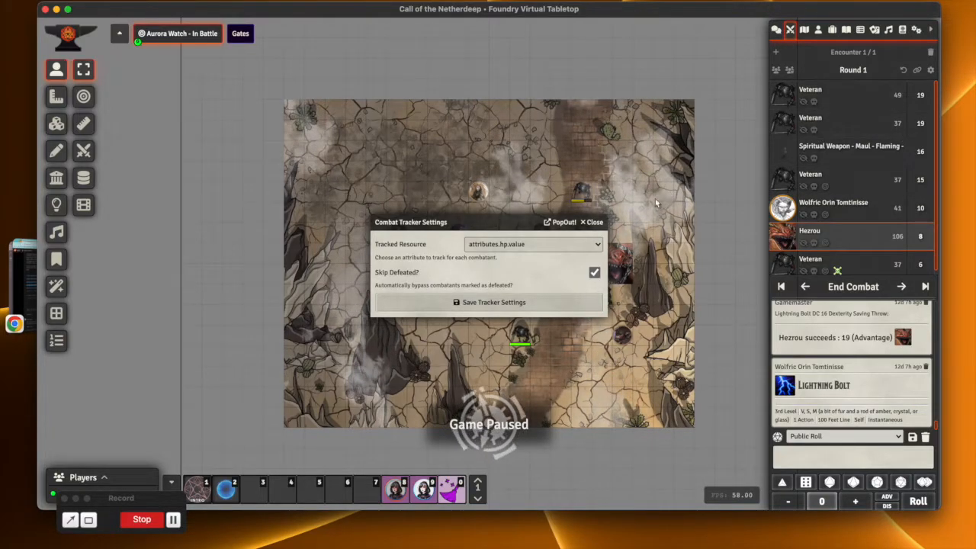
left_click(594, 225)
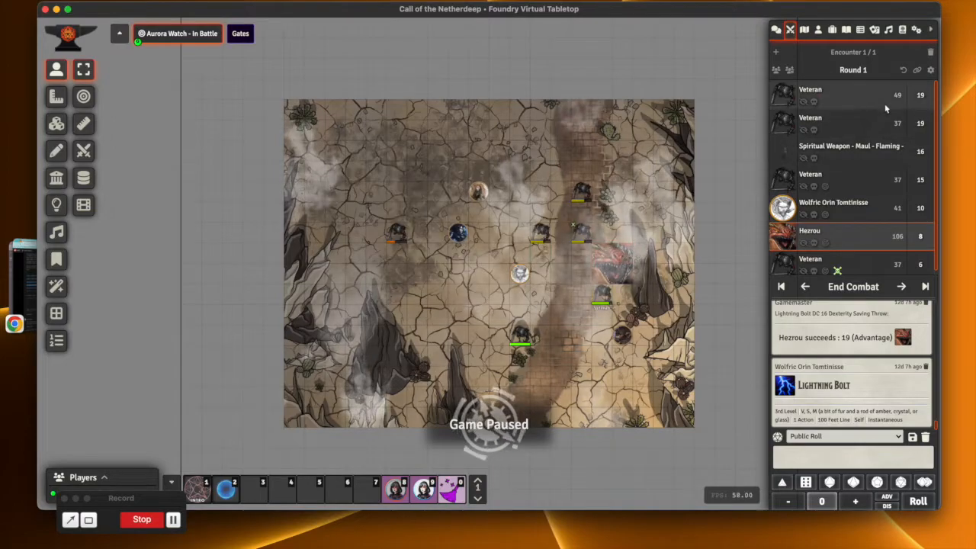
Examine the scenes stored in the The Emerald Grotto and Festival of Merit folders
left_click(806, 31)
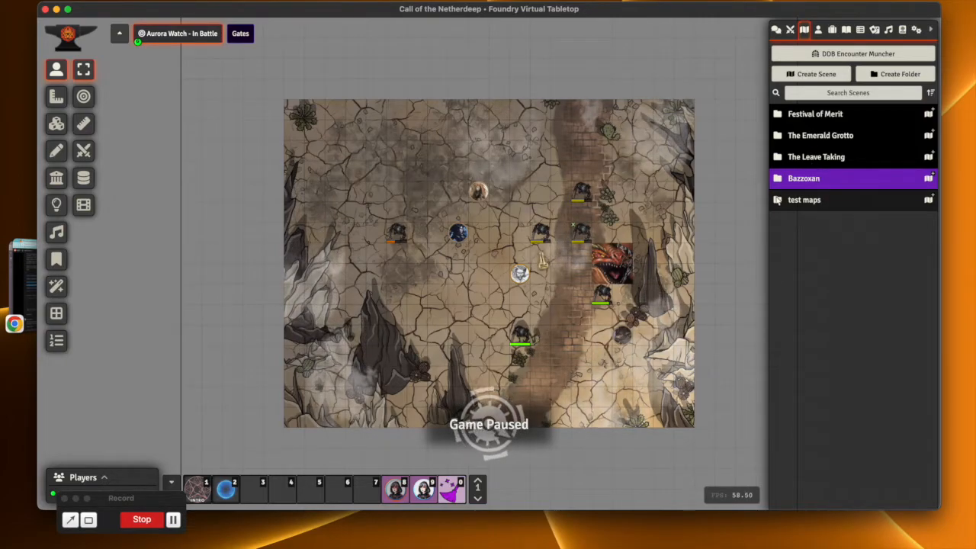
left_click(799, 136)
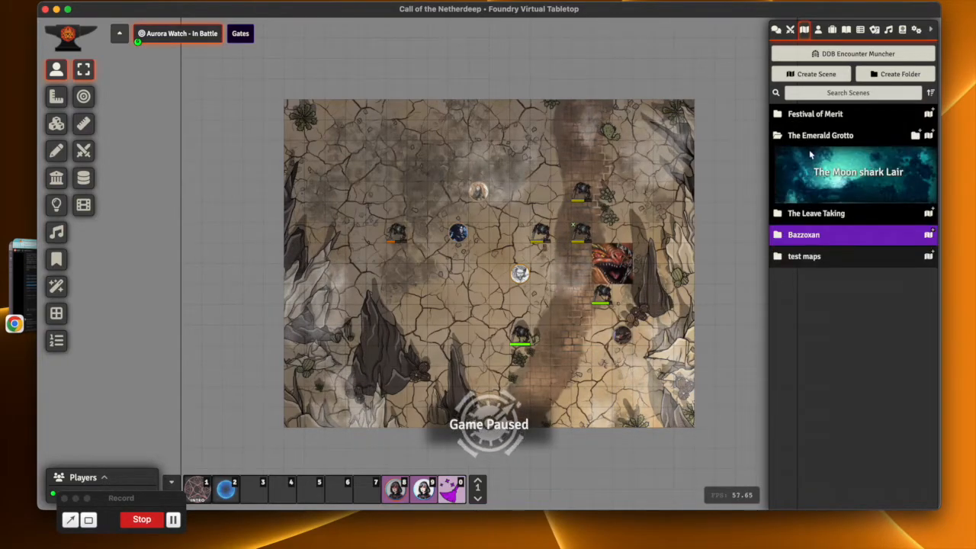
left_click(801, 135)
left_click(801, 115)
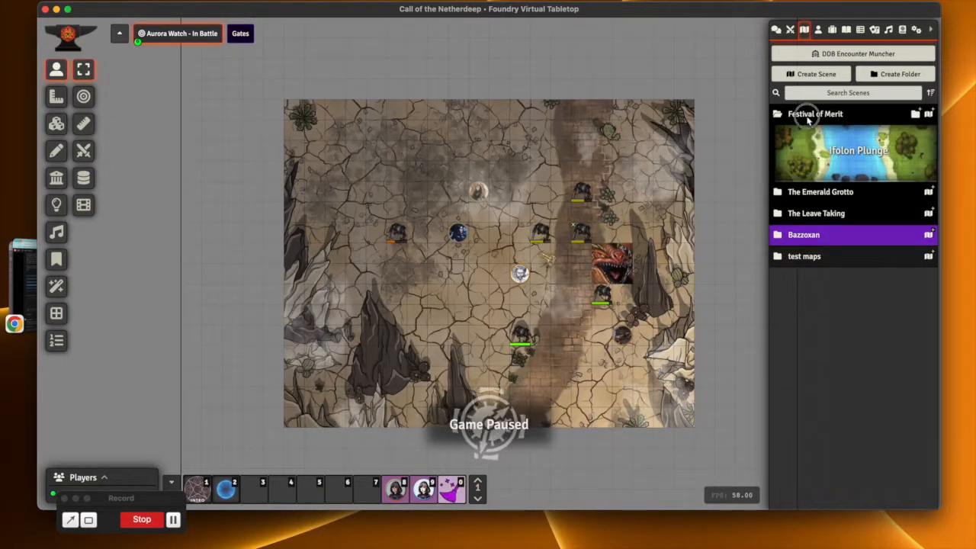
left_click(807, 115)
Examine the scenes in The Leave Taking's Road to the Emerald loop and Road to Bazzoxan subfolders, leaving all folders collapsed
left_click(815, 157)
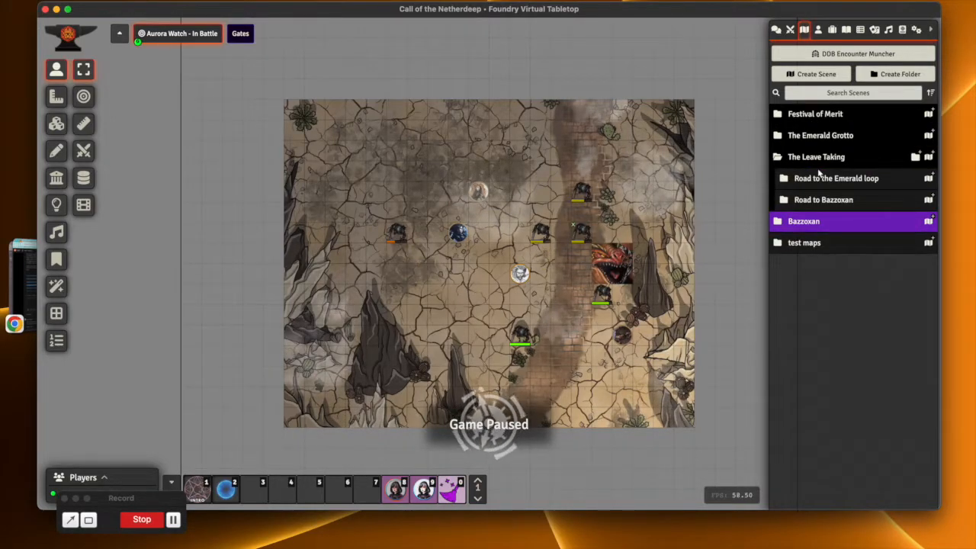
left_click(824, 182)
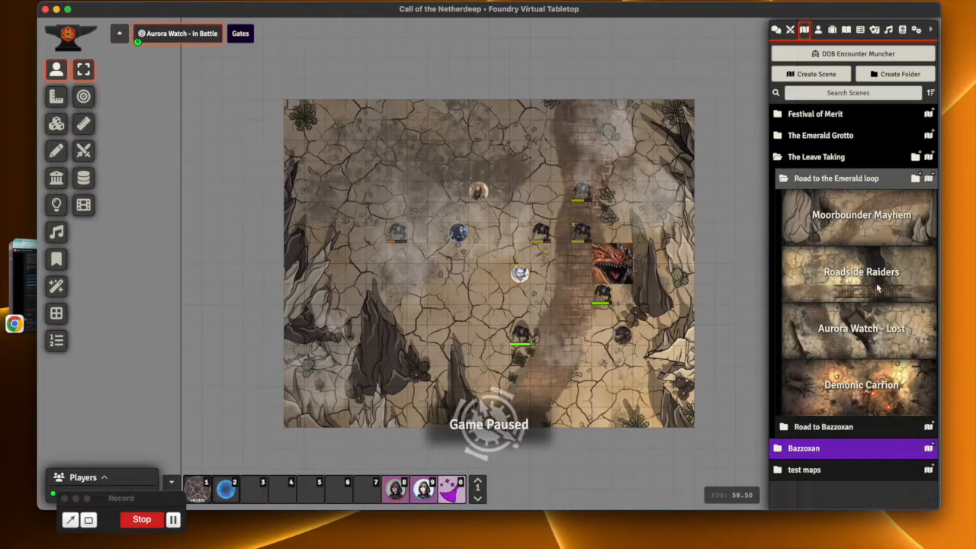
left_click(837, 179)
left_click(838, 202)
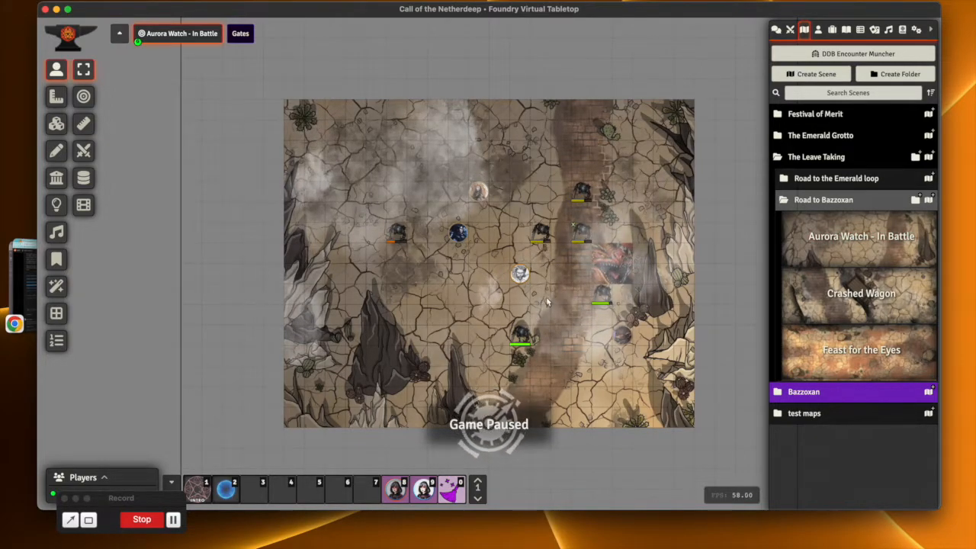
left_click(920, 199)
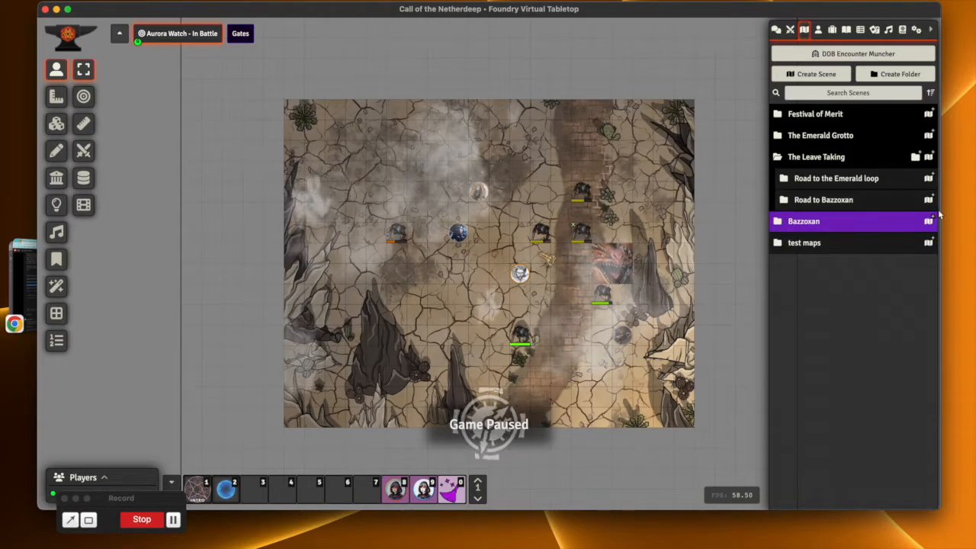
left_click(839, 200)
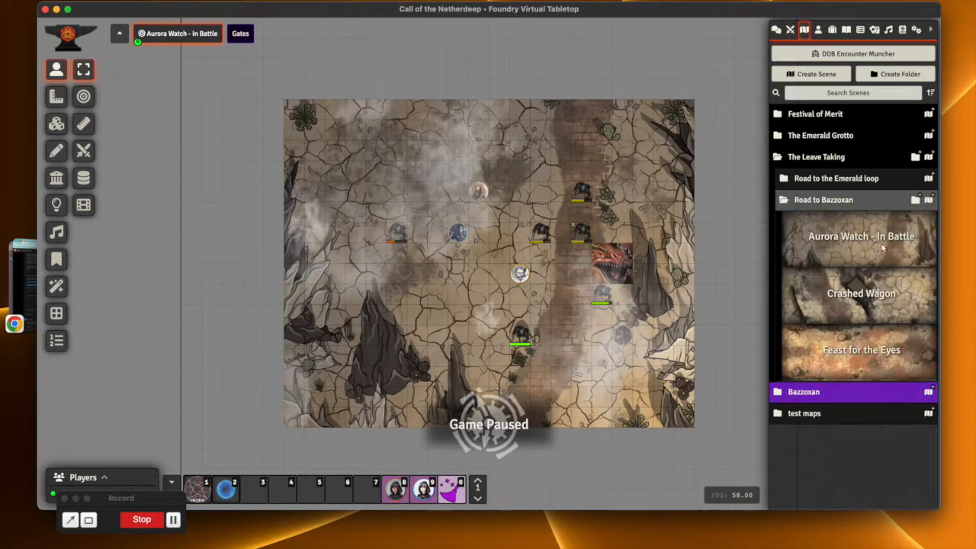
left_click(866, 199)
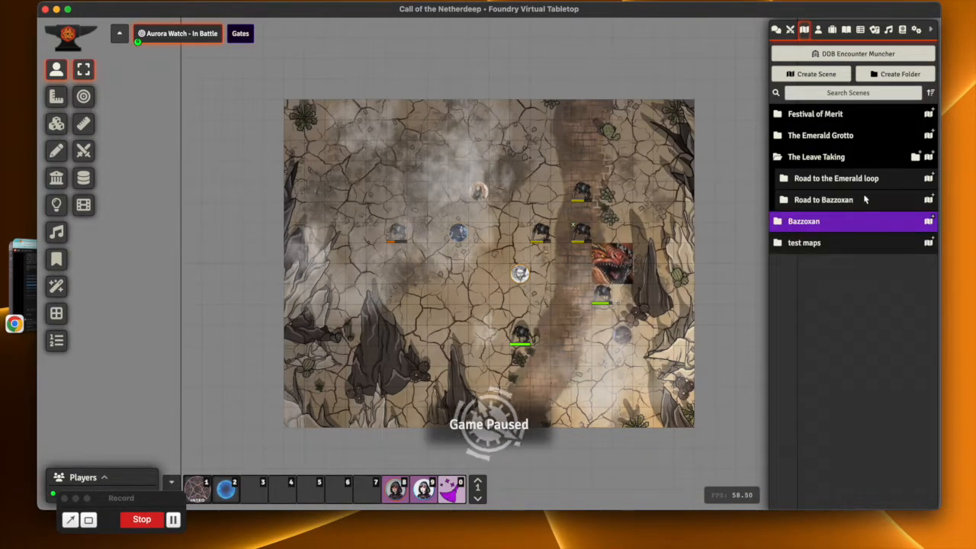
left_click(793, 157)
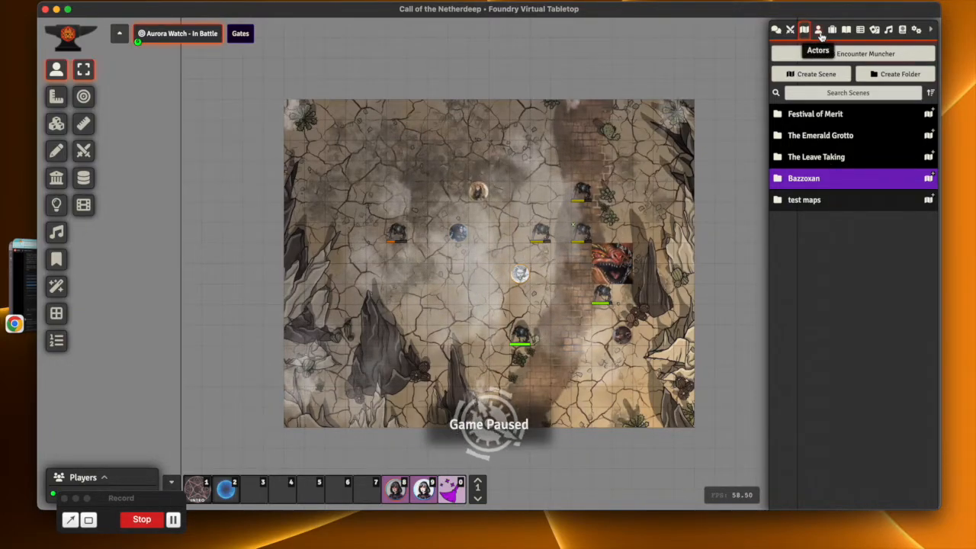
Examine the actors in the S1: The festival of Merit combat folder and in the Heroes folder
left_click(820, 30)
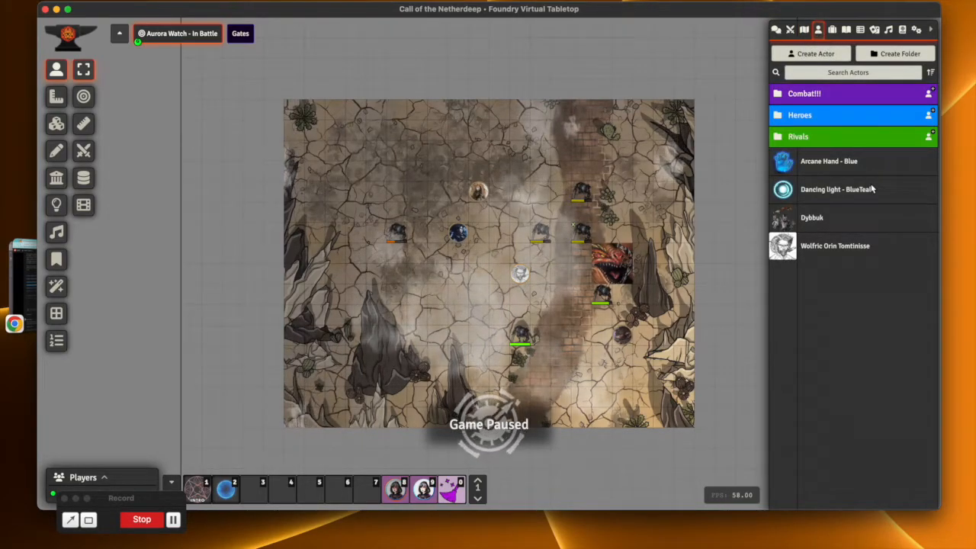
left_click(797, 96)
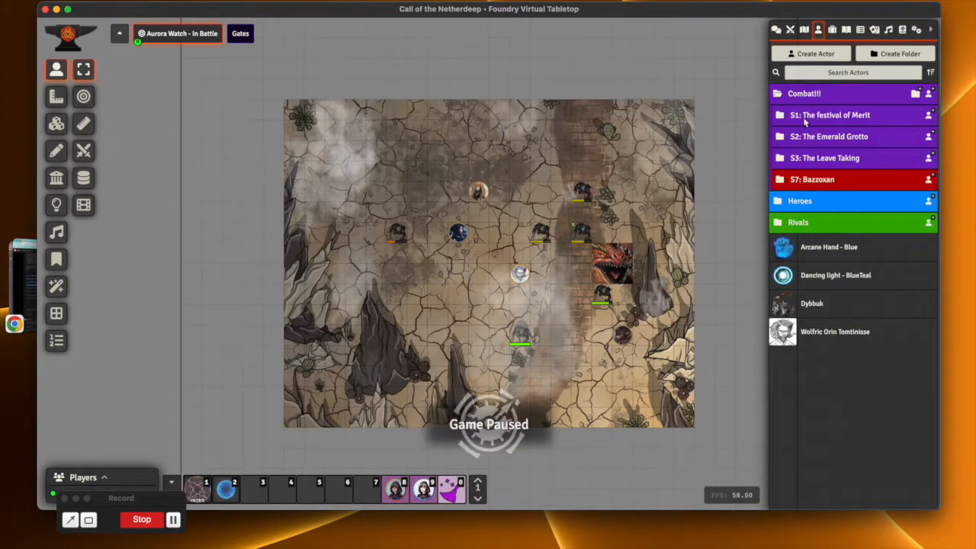
left_click(804, 118)
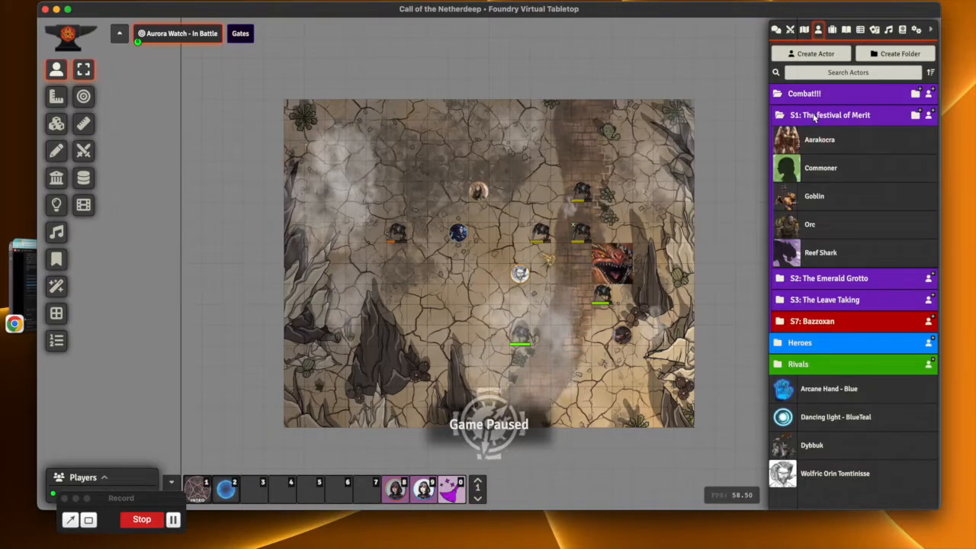
left_click(814, 116)
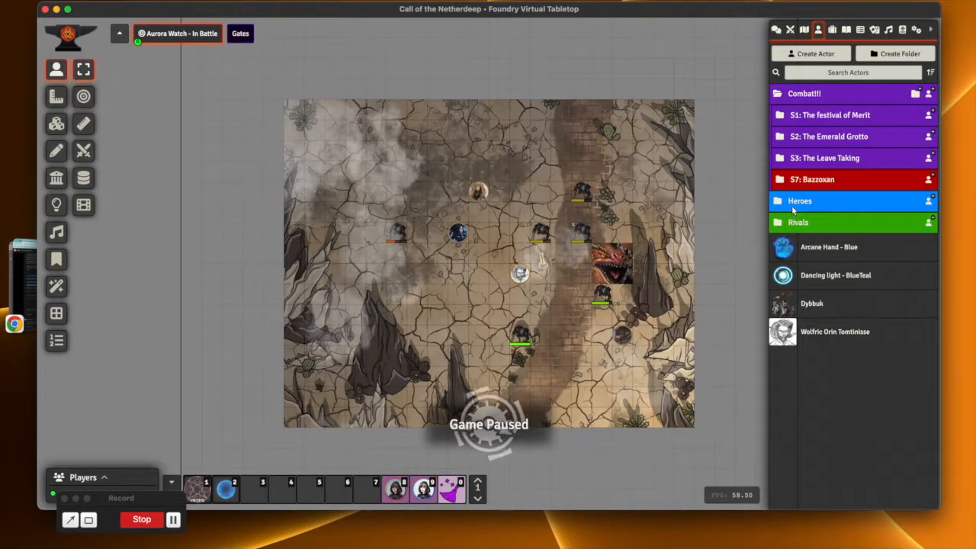
left_click(824, 201)
scroll(871, 303, "down", 2)
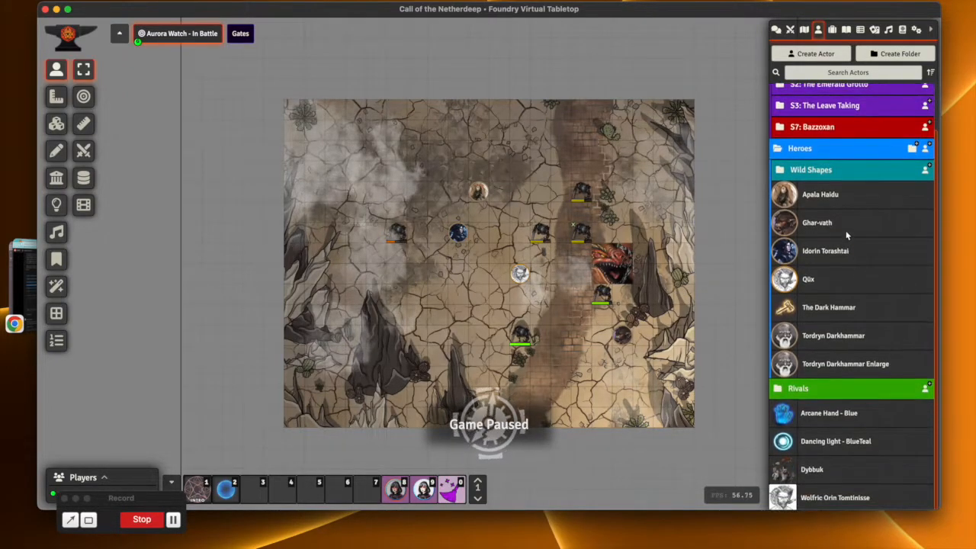
Examine the actors in the Wild Shapes subfolder of Heroes and check the Rivals folder, leaving them collapsed
left_click(815, 171)
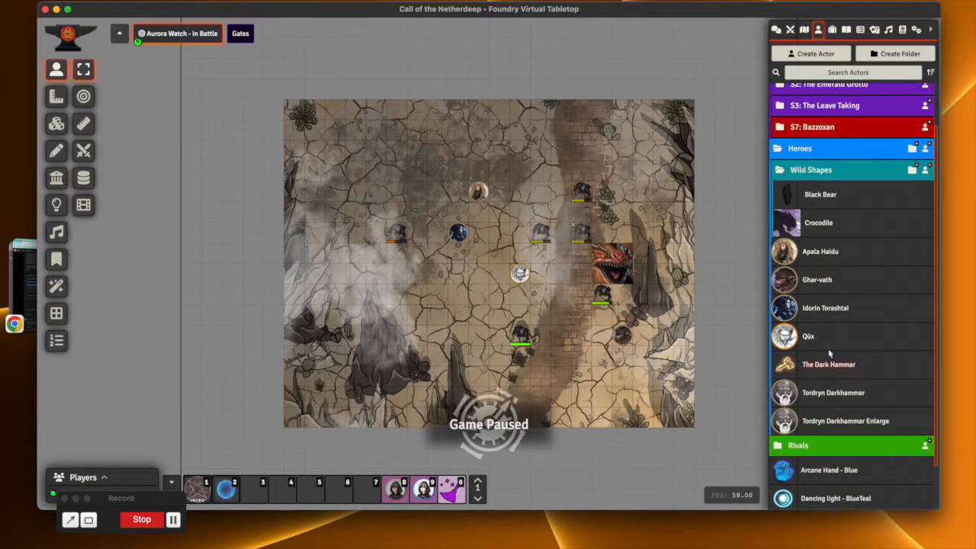
left_click(830, 150)
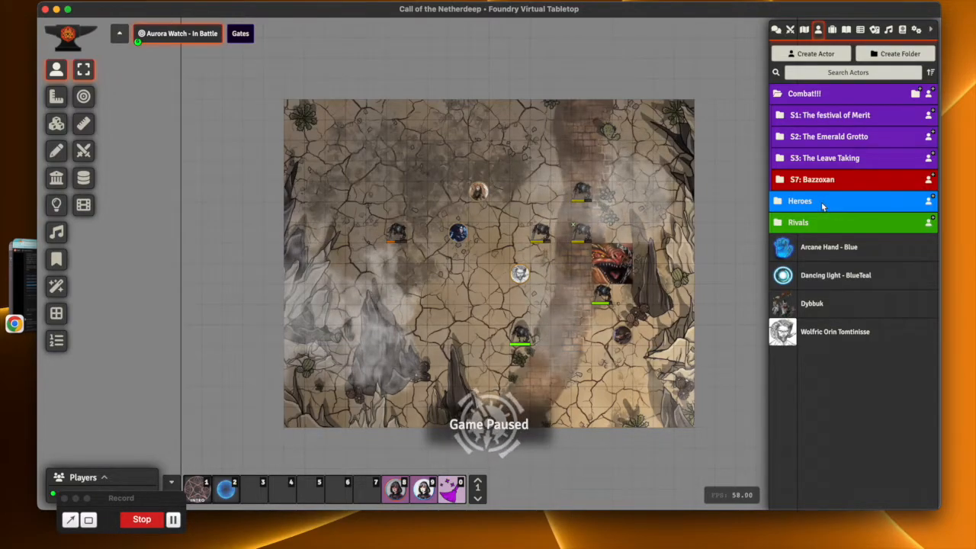
left_click(813, 223)
left_click(813, 223)
left_click(811, 207)
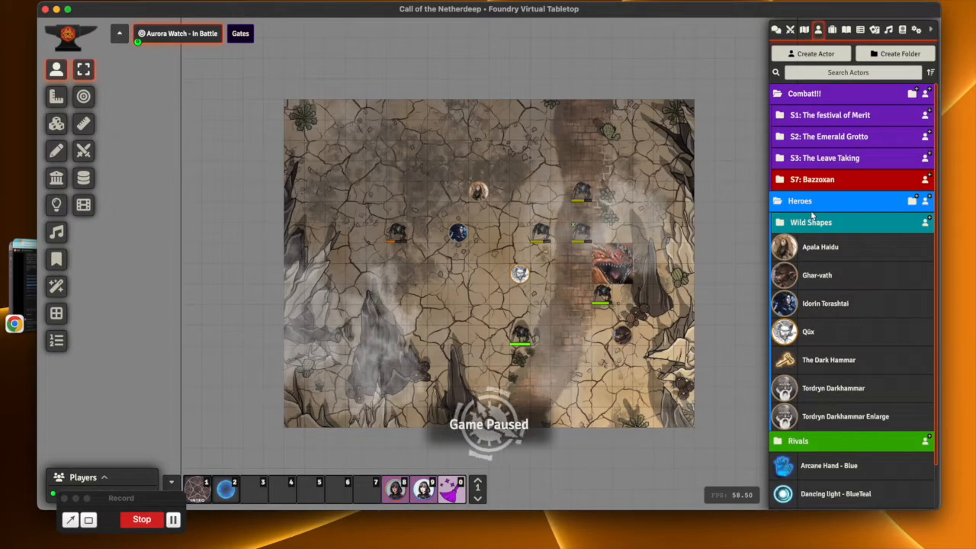
left_click(815, 224)
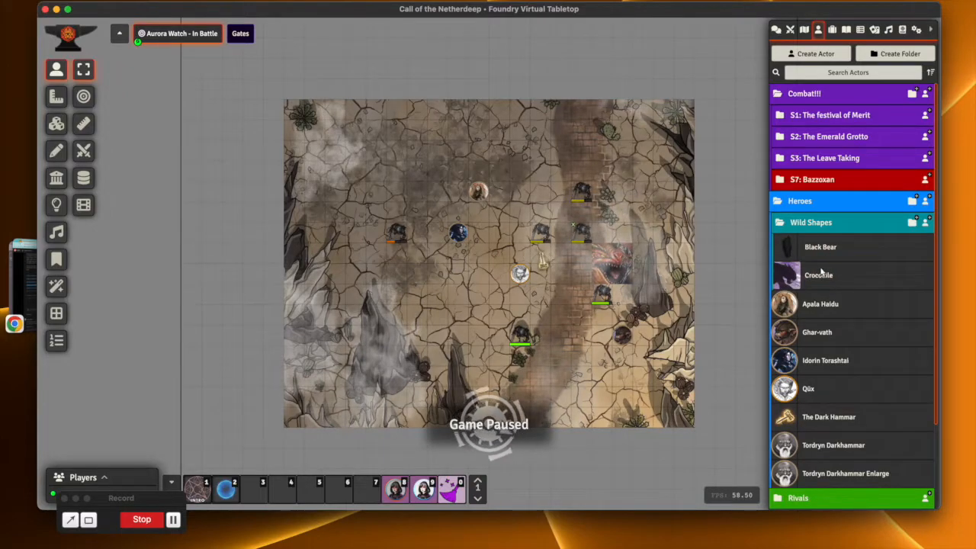
left_click(799, 224)
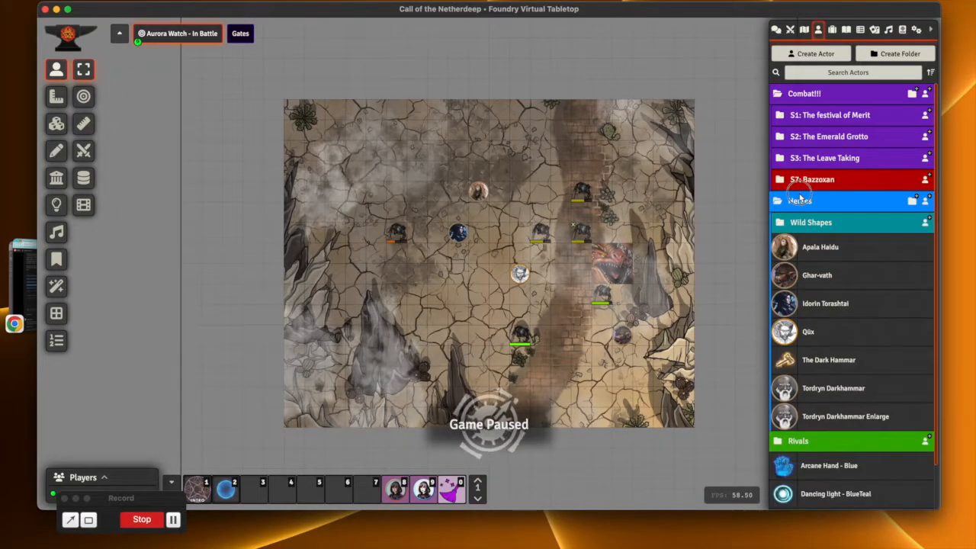
left_click(816, 201)
Look over the world's items and journal entries, and examine the compendium packs from Actor down to RollTable
left_click(833, 29)
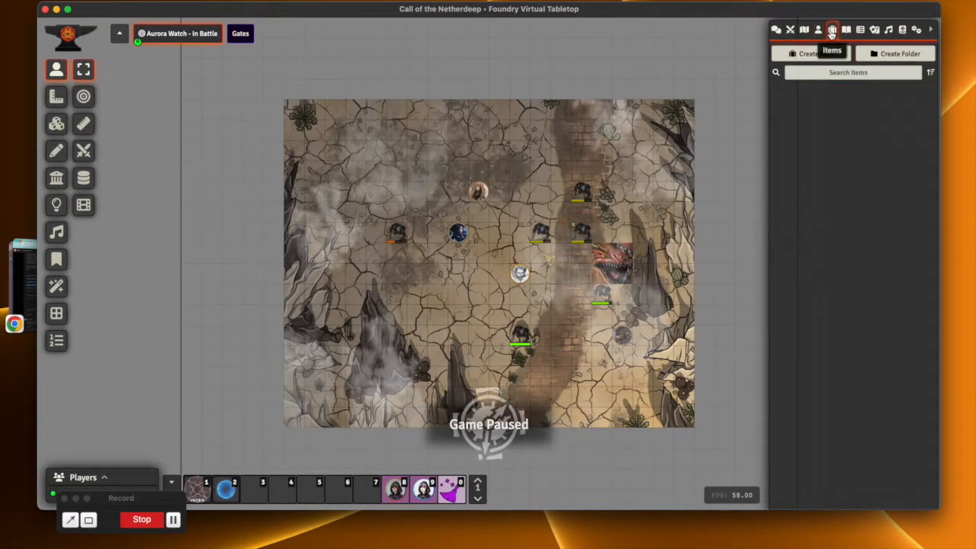
left_click(847, 30)
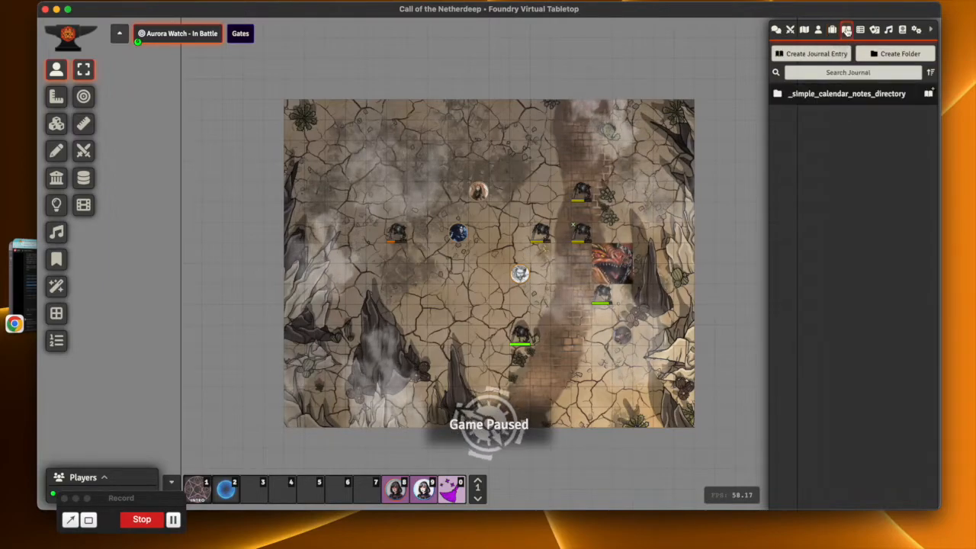
left_click(902, 31)
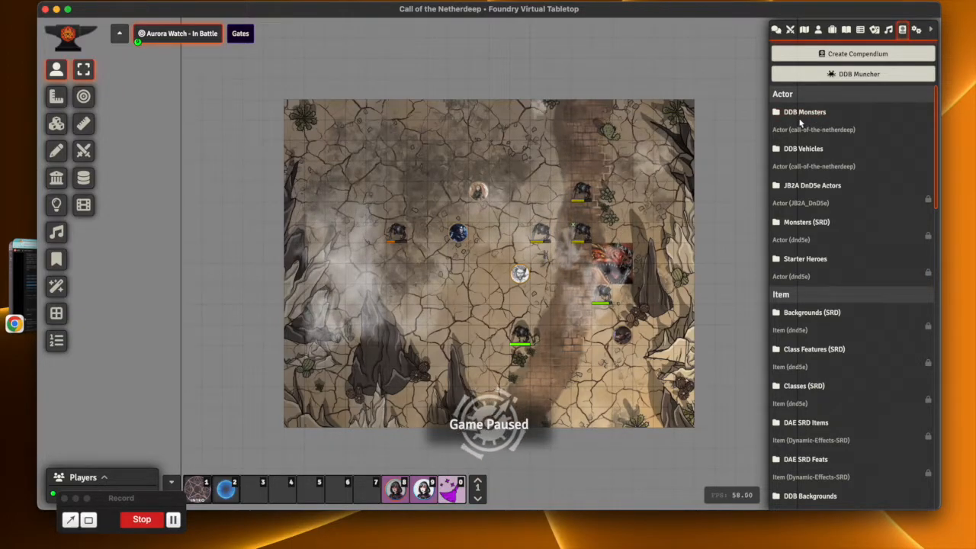
scroll(830, 206, "down", 10)
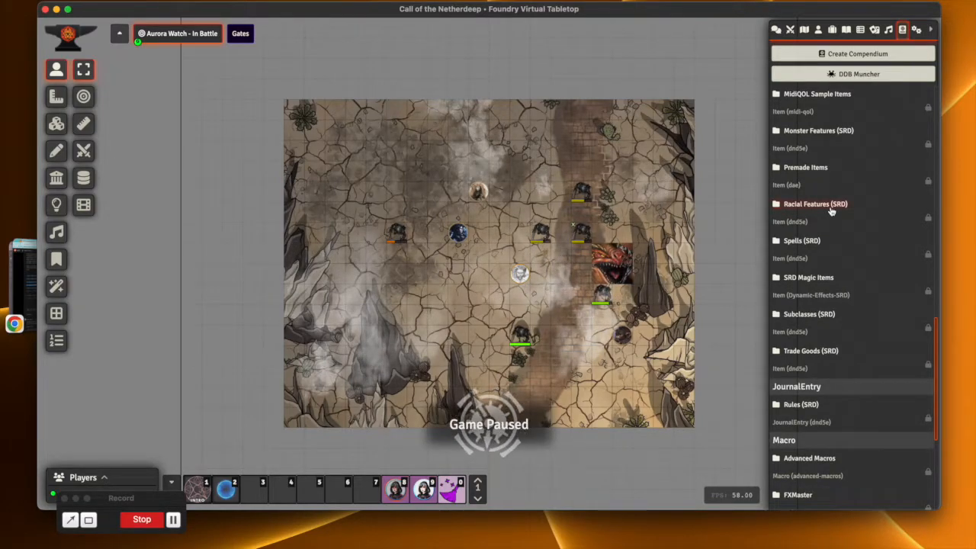
scroll(831, 211, "down", 5)
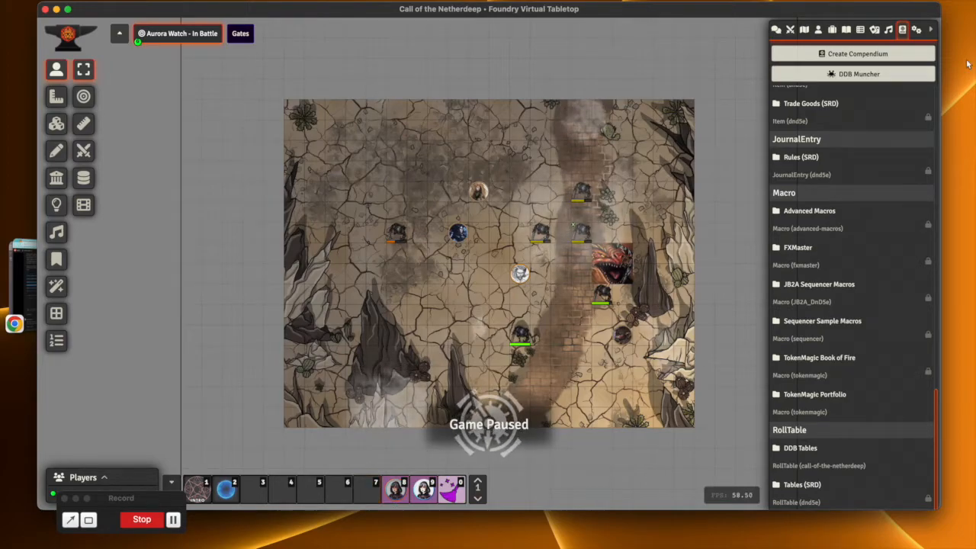
Recheck the internet connection for the game invitation links and copy the local network link and the internet link
left_click(916, 31)
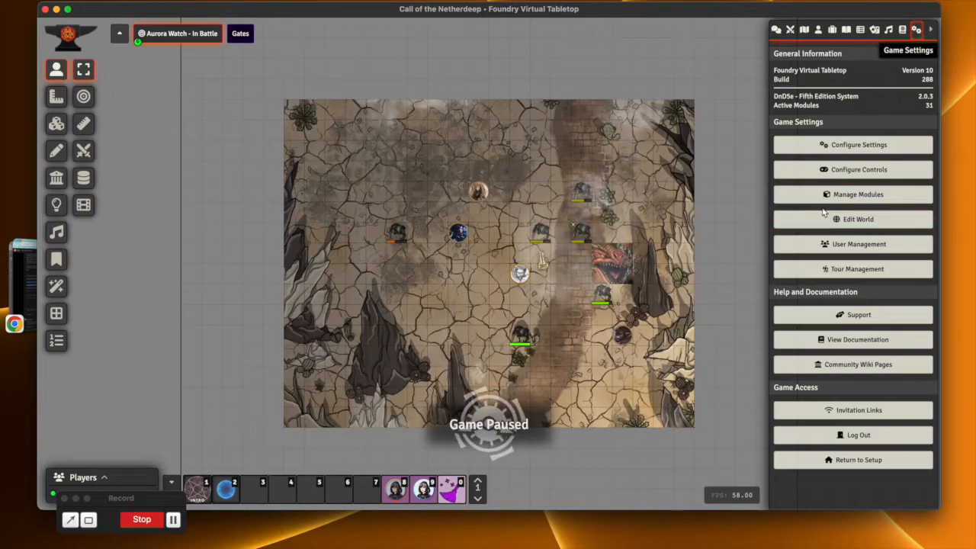
left_click(854, 411)
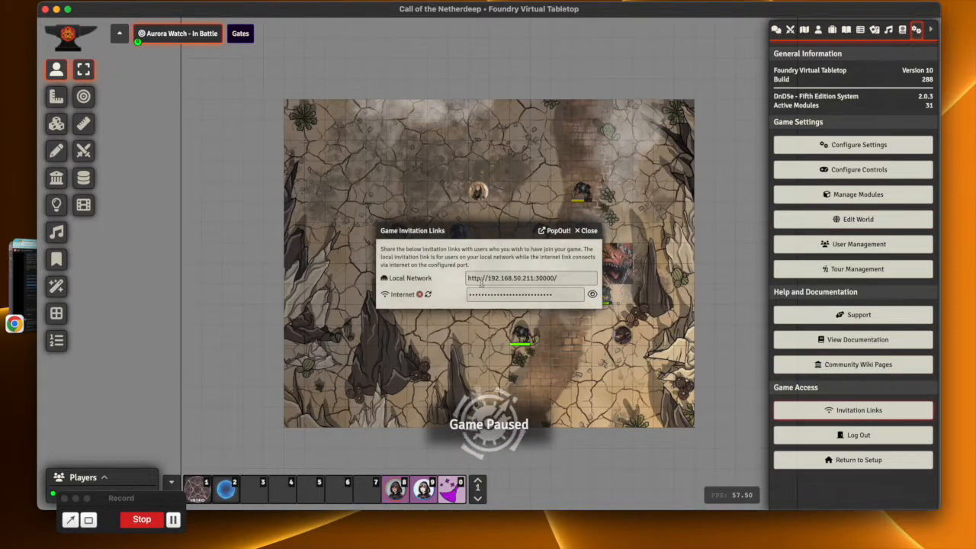
left_click(428, 296)
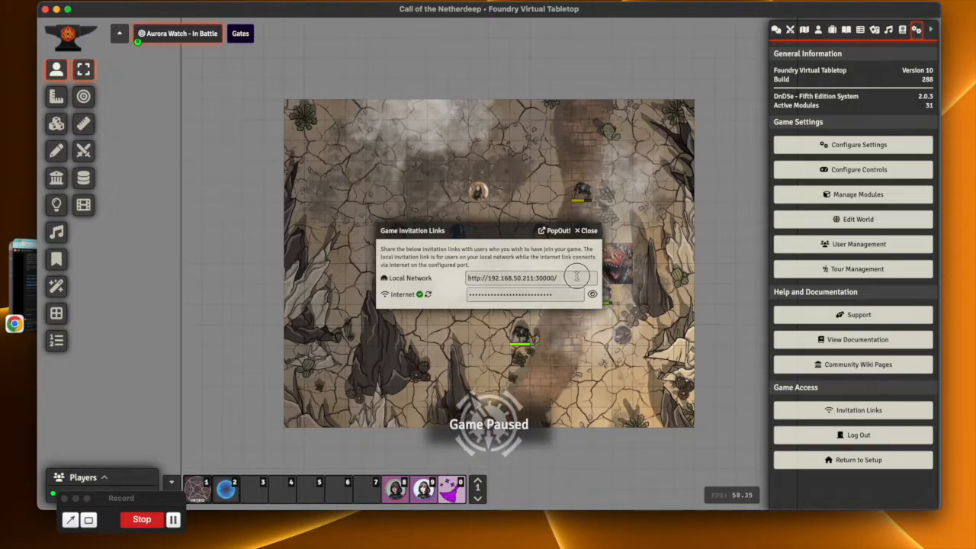
left_click(578, 278)
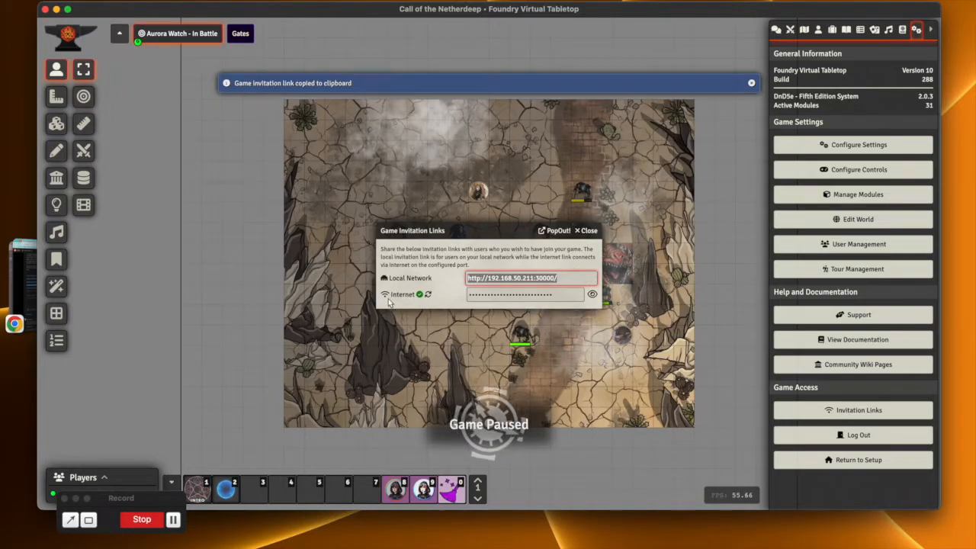
left_click(532, 297)
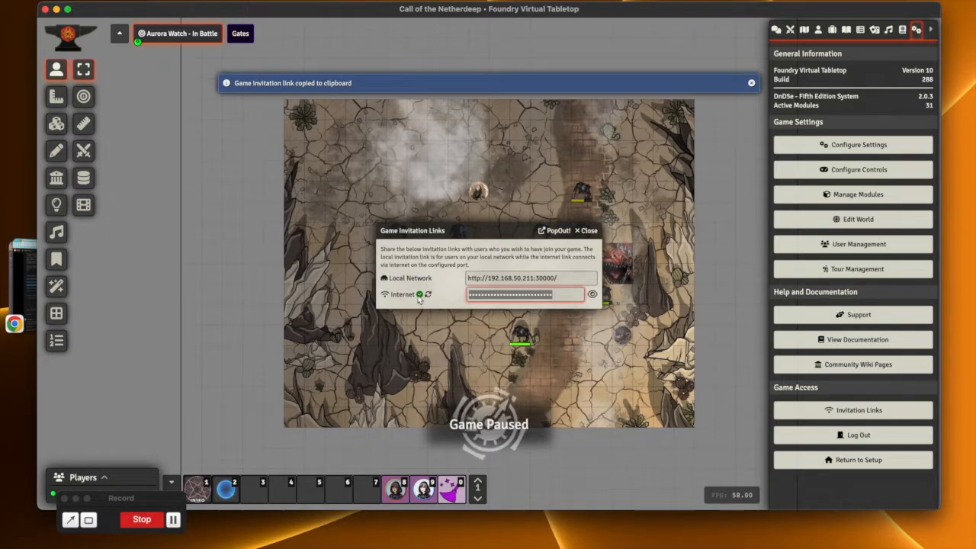
mouse_move(421, 302)
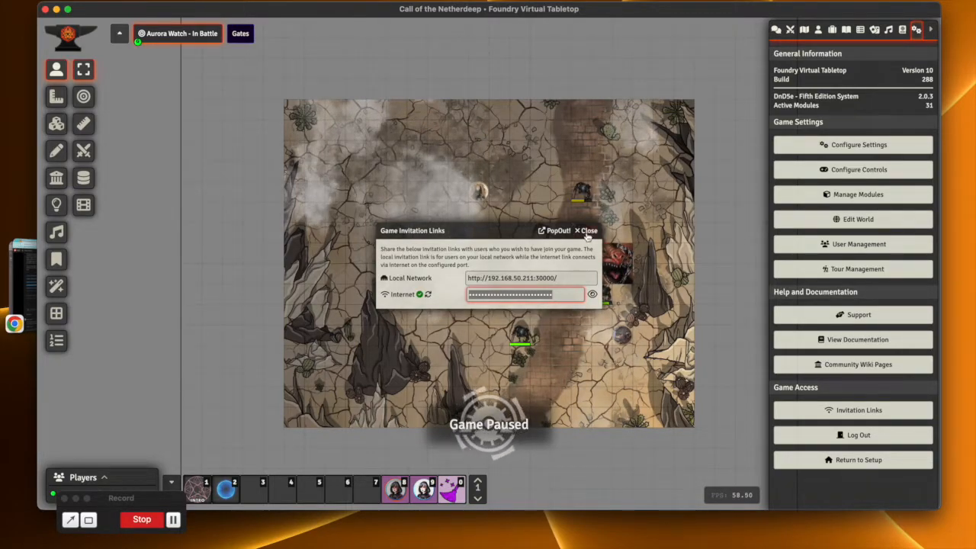
left_click(588, 232)
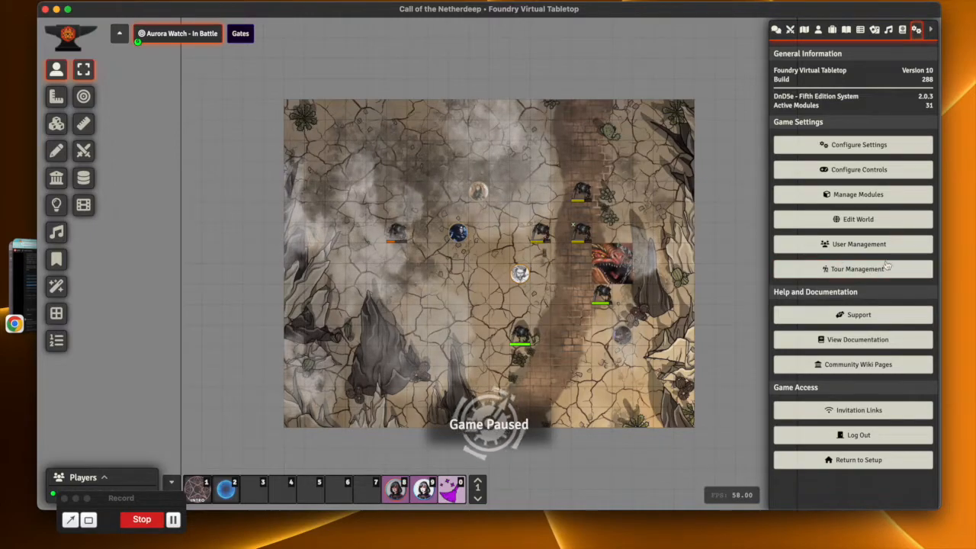
Review the complete list of modules for this world, including their activation and compatibility markers, without changing any
left_click(854, 194)
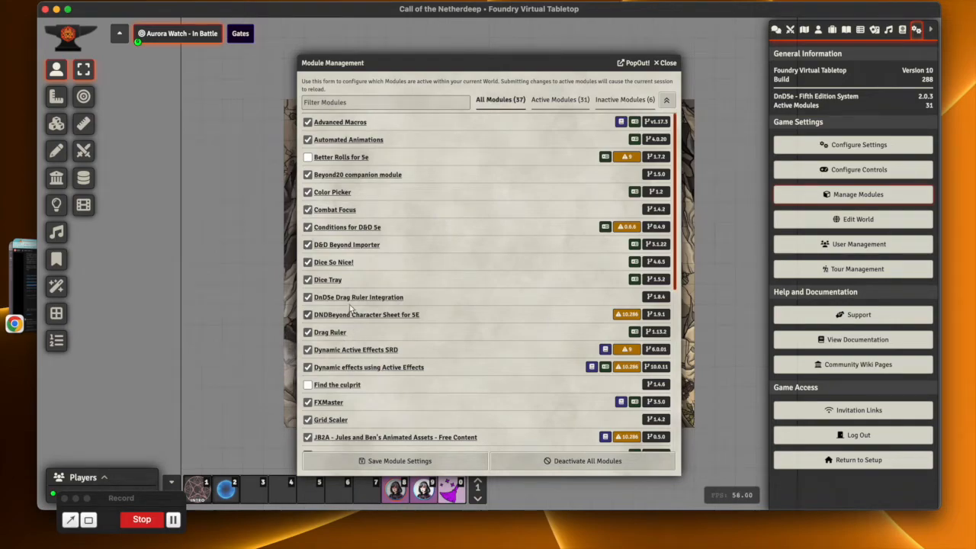
scroll(385, 262, "down", 5)
scroll(385, 262, "up", 5)
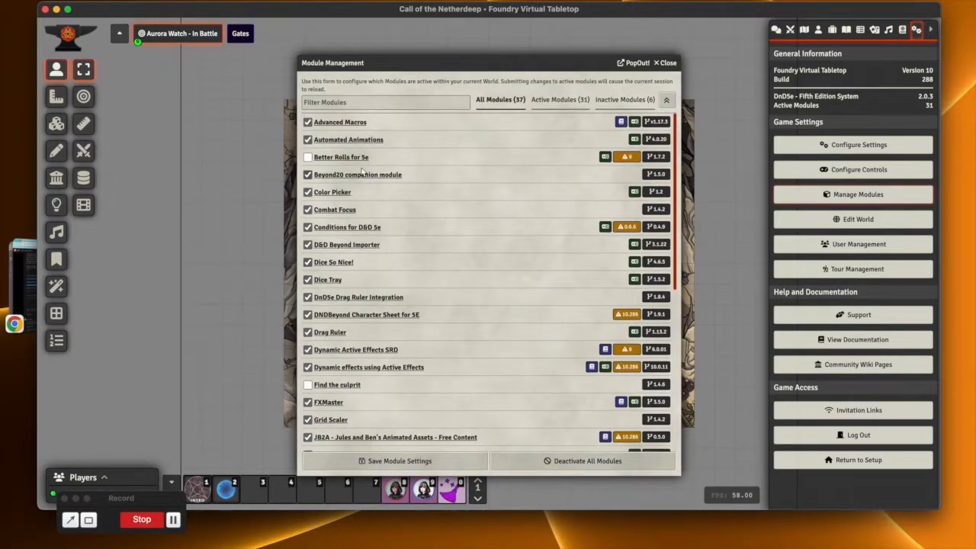
mouse_move(624, 161)
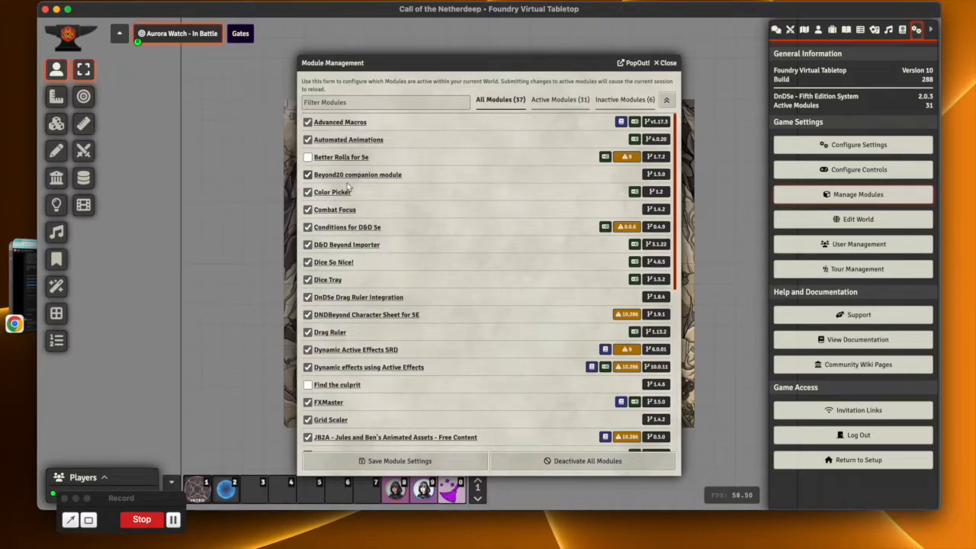
scroll(405, 303, "down", 4)
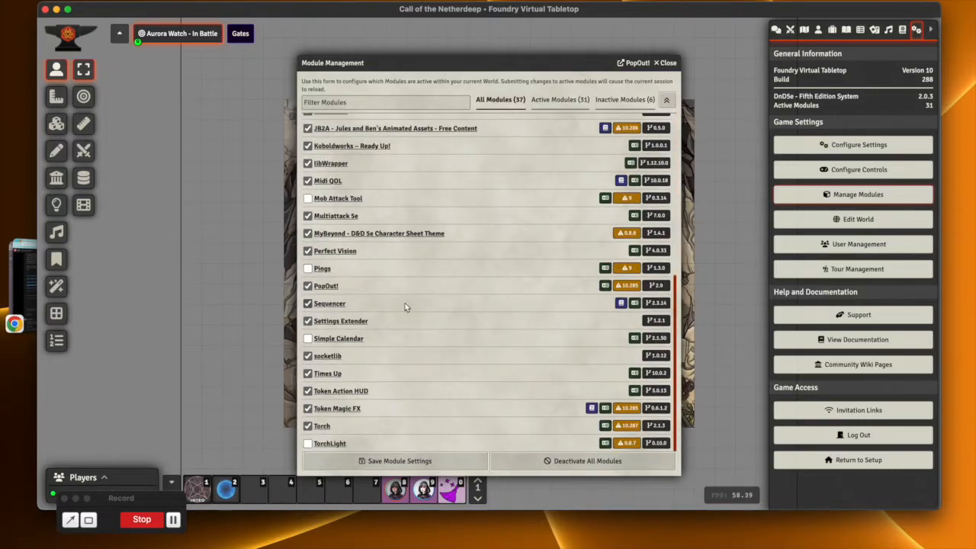
scroll(331, 236, "up", 1)
scroll(330, 236, "up", 4)
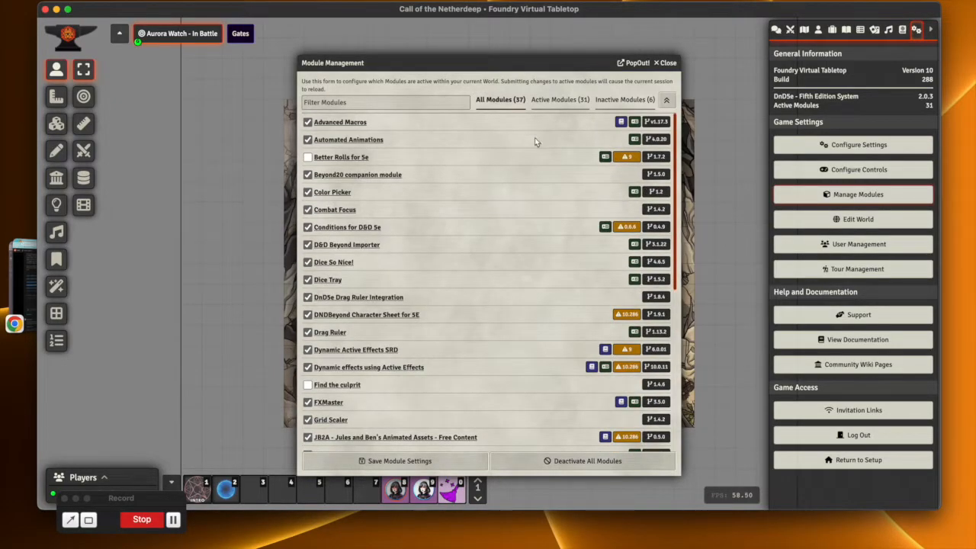
scroll(441, 219, "down", 5)
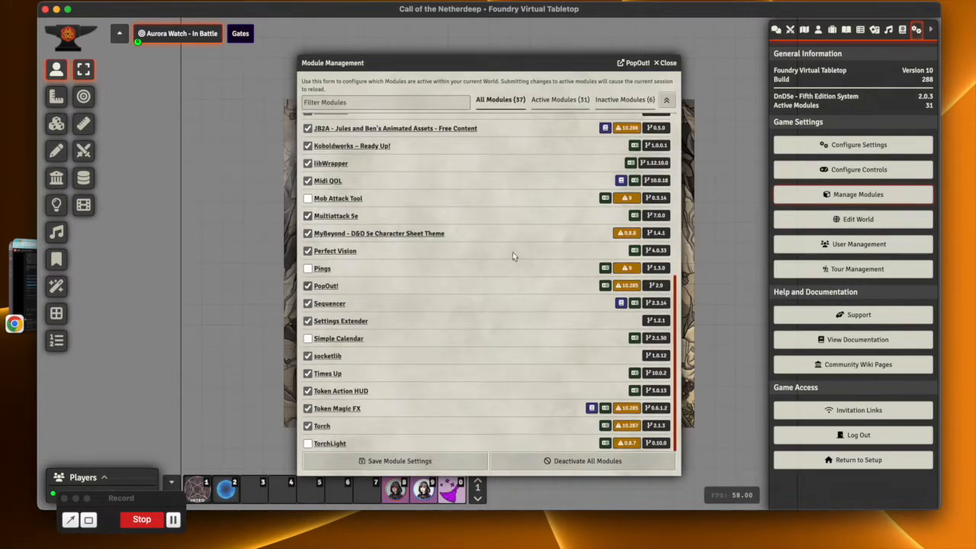
scroll(522, 225, "up", 5)
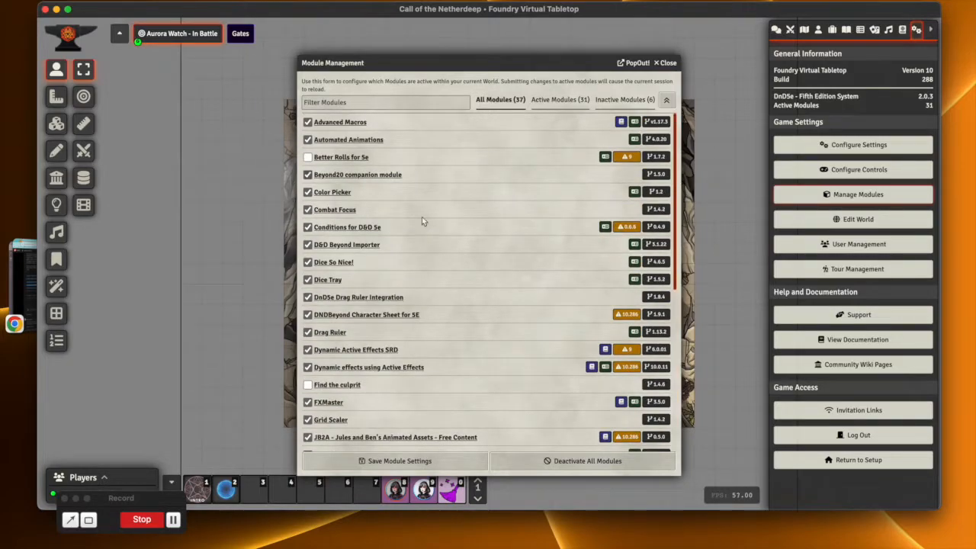
left_click(668, 64)
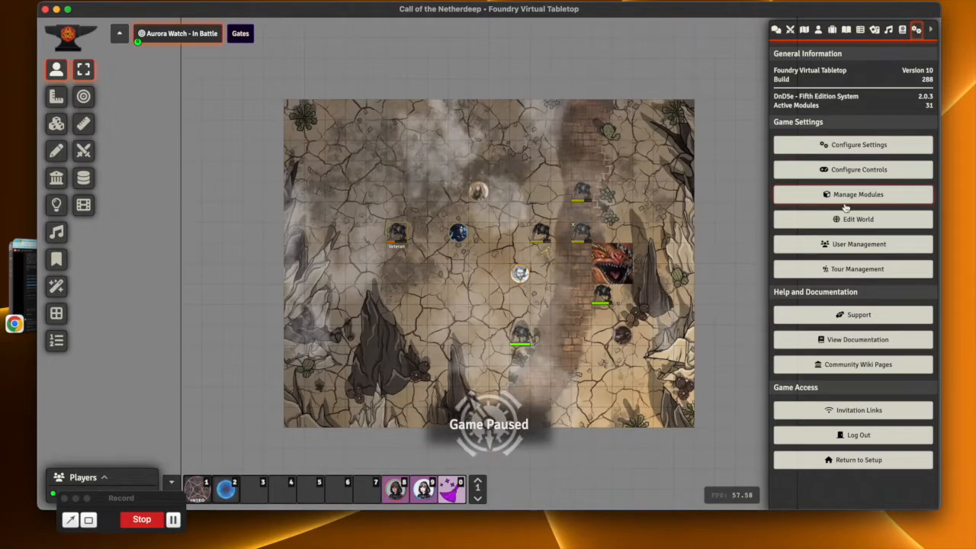
Examine the Dice So Nice! module settings and its 3D dice appearance options in the game settings, leaving the dice unchanged
left_click(841, 149)
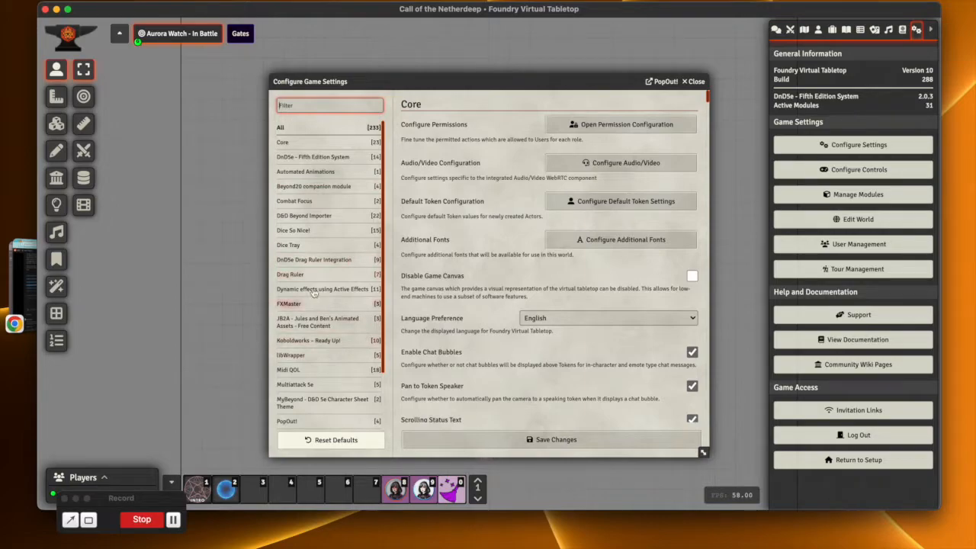
left_click(290, 230)
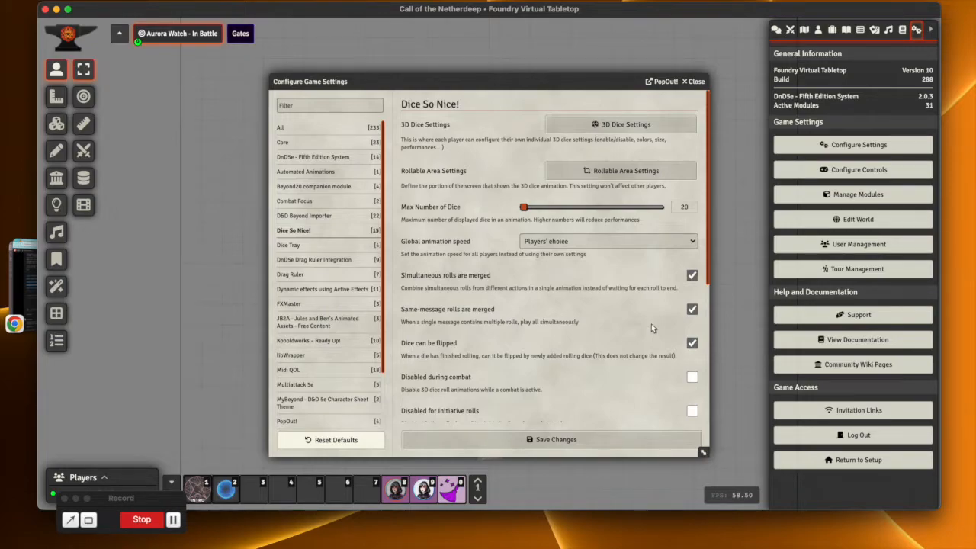
left_click(606, 126)
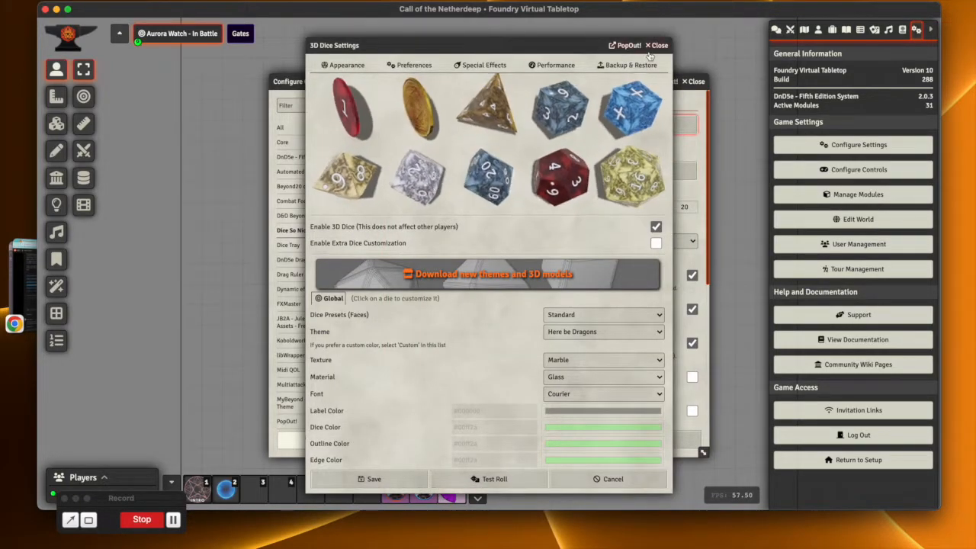
key("Escape")
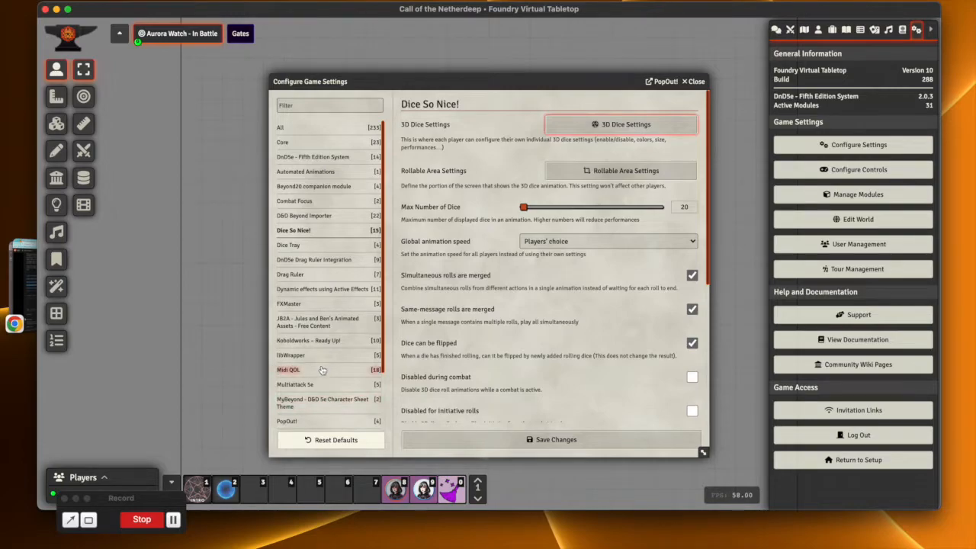
Examine the Core user permission configuration for each role, from broadcasting audio through whispering private messages
left_click(287, 145)
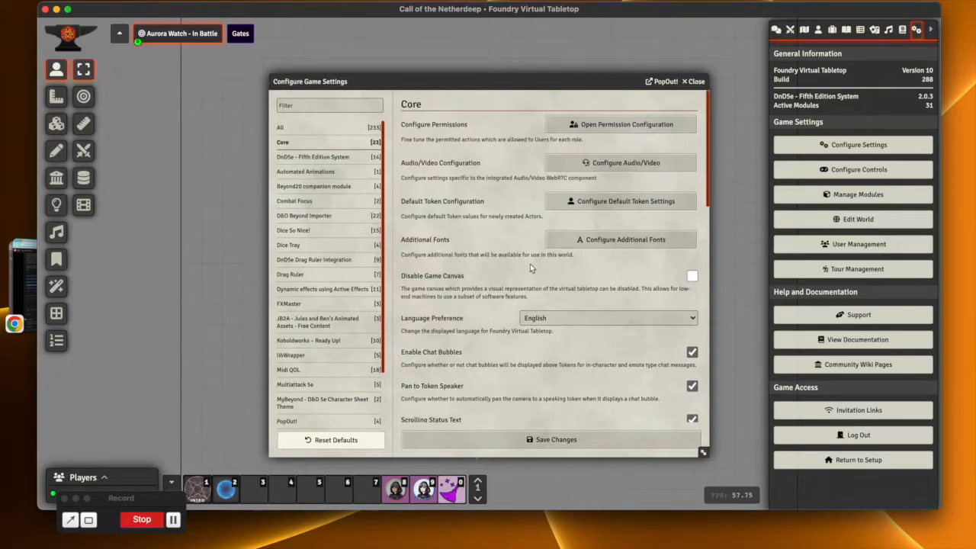
scroll(530, 264, "down", 1)
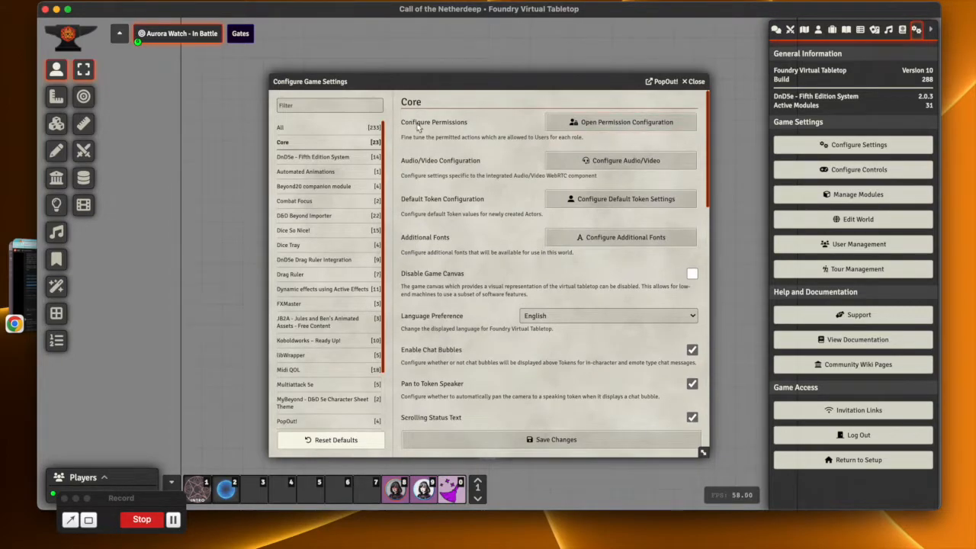
left_click(580, 122)
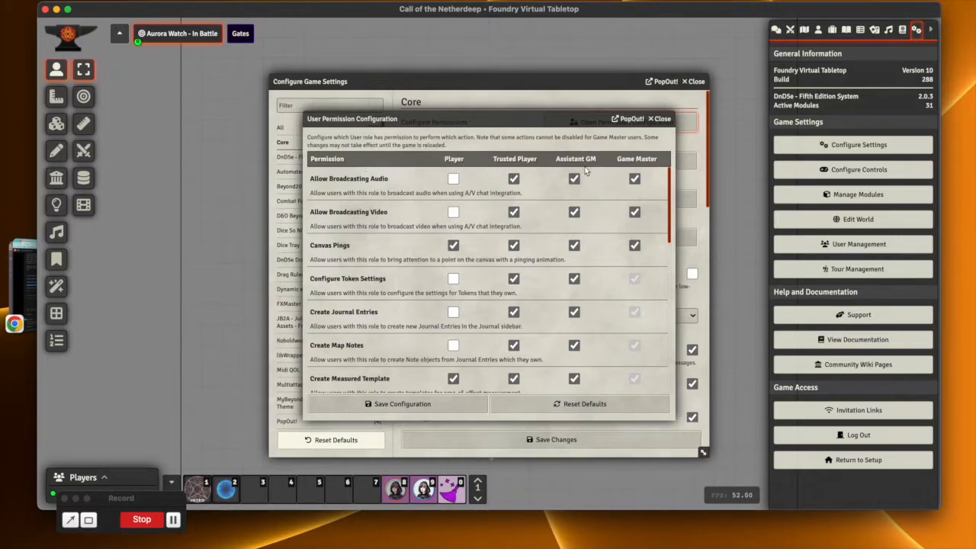
left_click(500, 163)
scroll(409, 267, "down", 5)
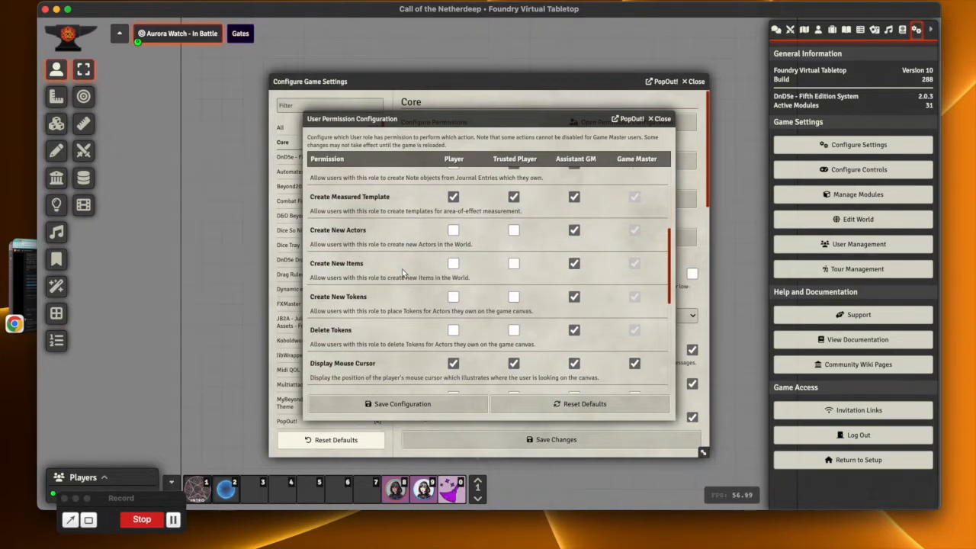
scroll(402, 271, "down", 3)
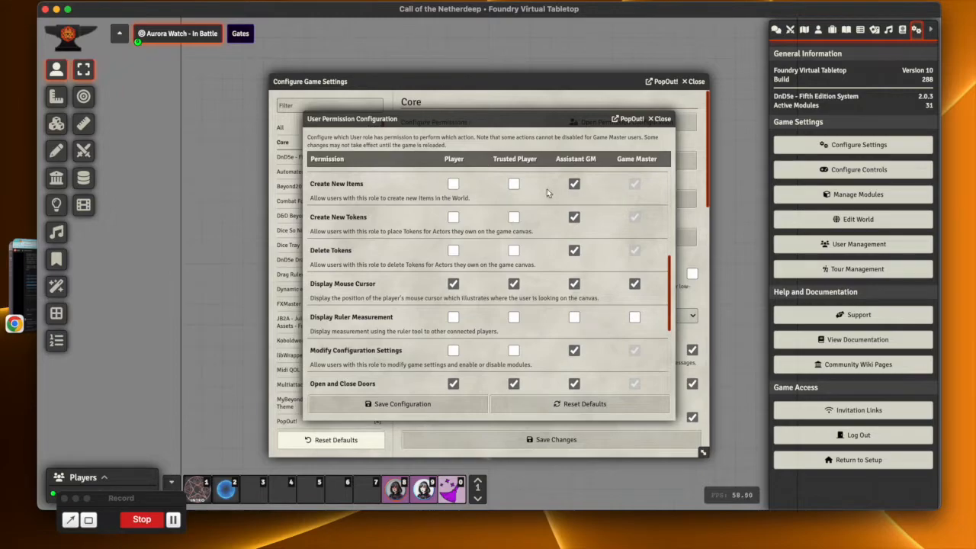
scroll(537, 306, "down", 5)
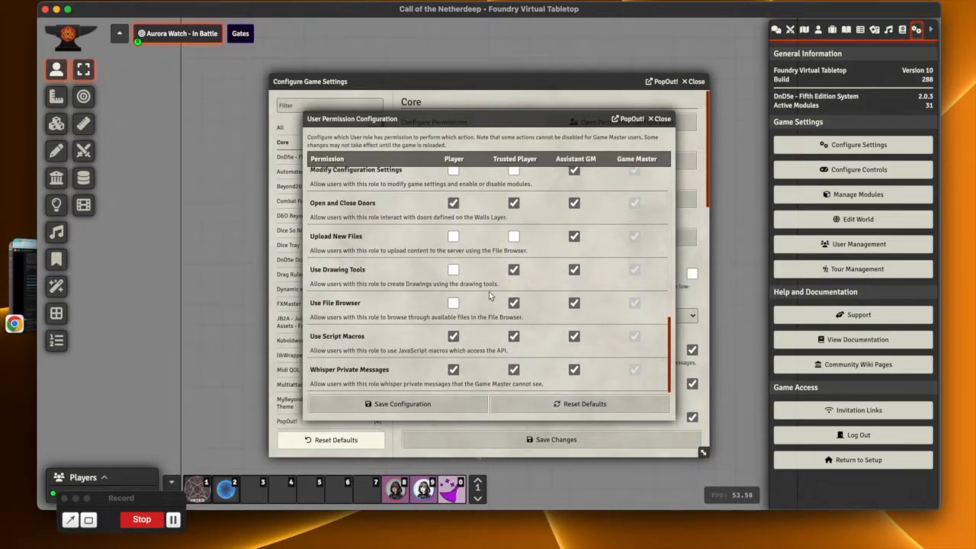
Close the user permission configuration without saving and bring up the Midi QOL module's settings
scroll(472, 259, "up", 10)
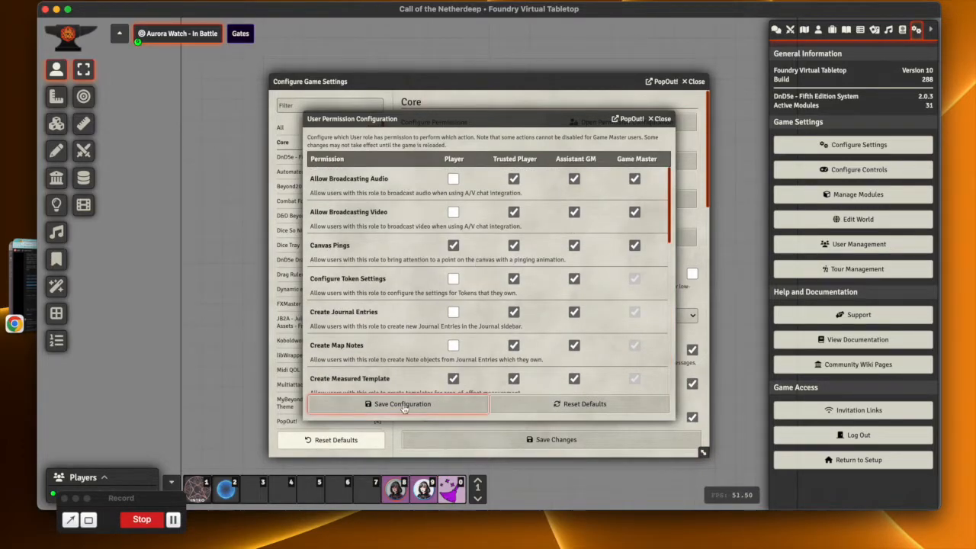
left_click(668, 120)
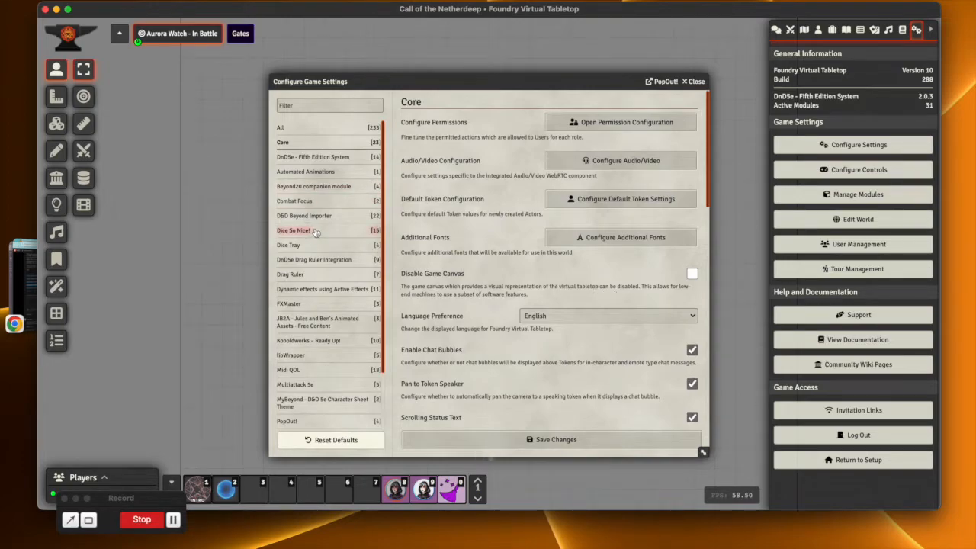
scroll(315, 232, "down", 1)
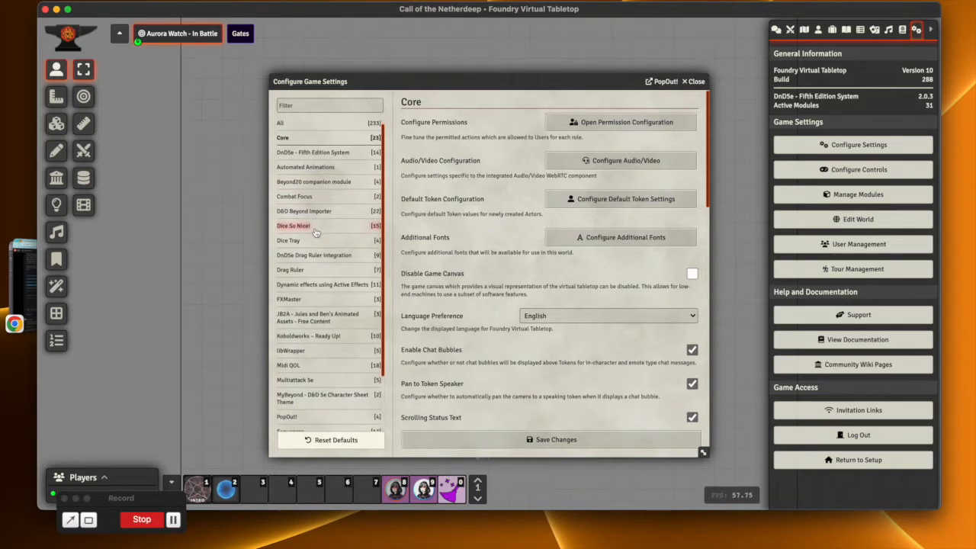
scroll(315, 233, "down", 3)
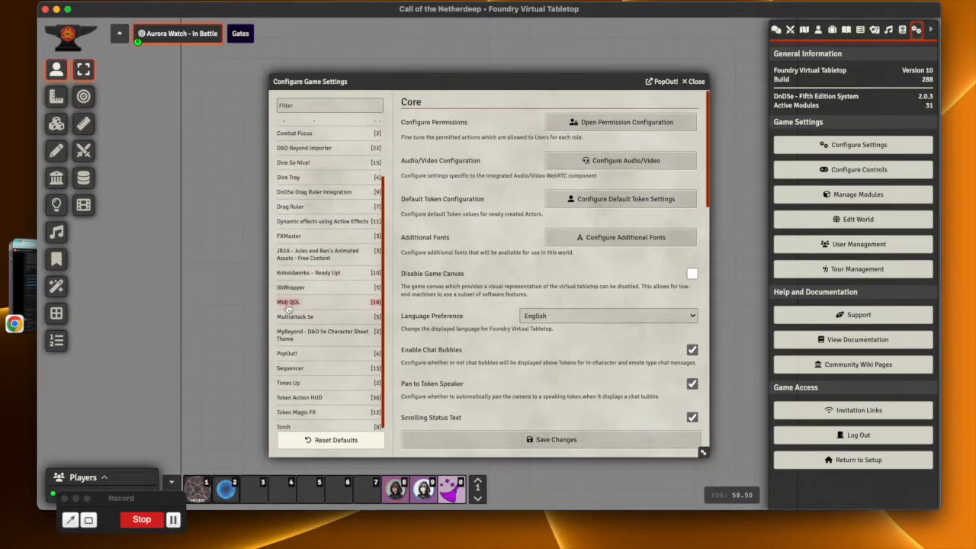
left_click(288, 304)
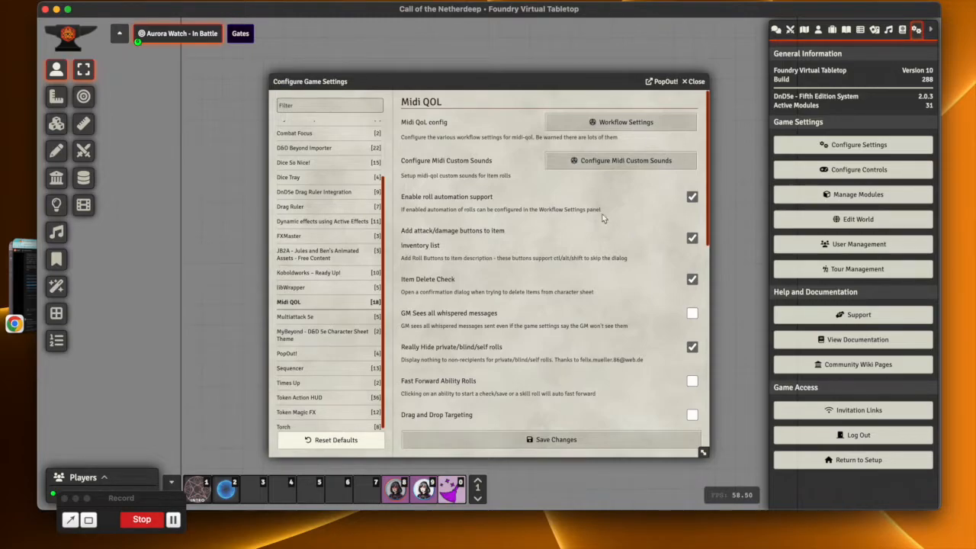
Reopen the game settings and examine the Midi QOL options from the workflow settings through the item hooks
left_click(404, 95)
left_click(488, 105)
left_click(694, 80)
left_click(840, 145)
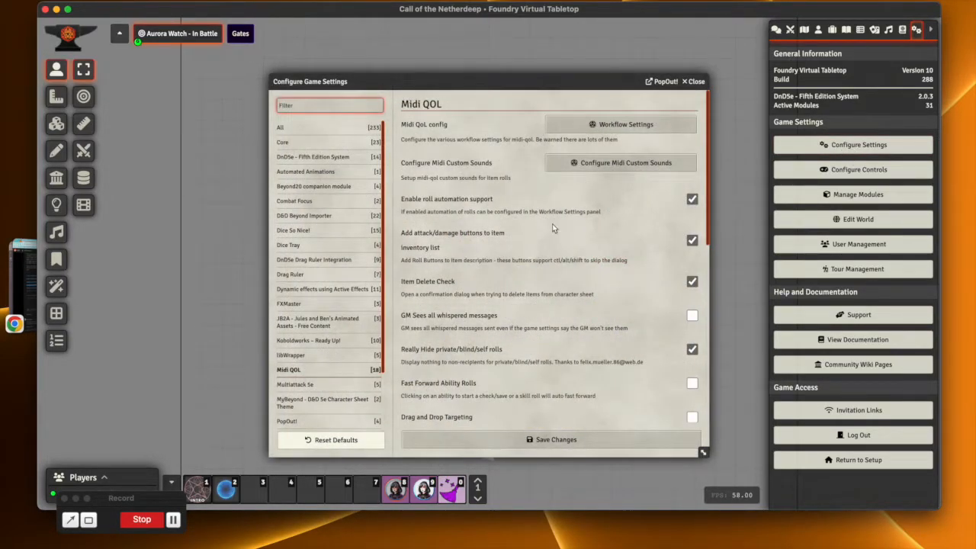
scroll(574, 233, "down", 10)
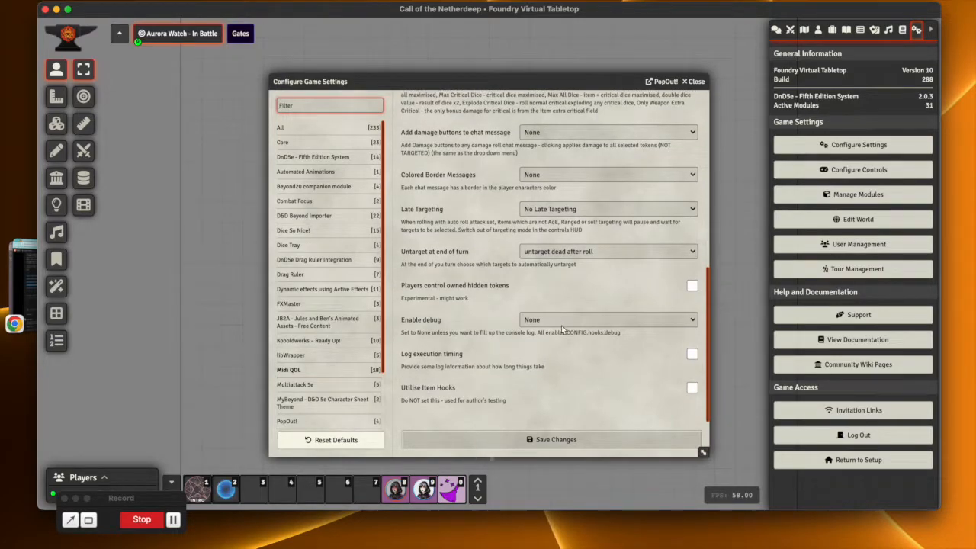
scroll(534, 313, "up", 10)
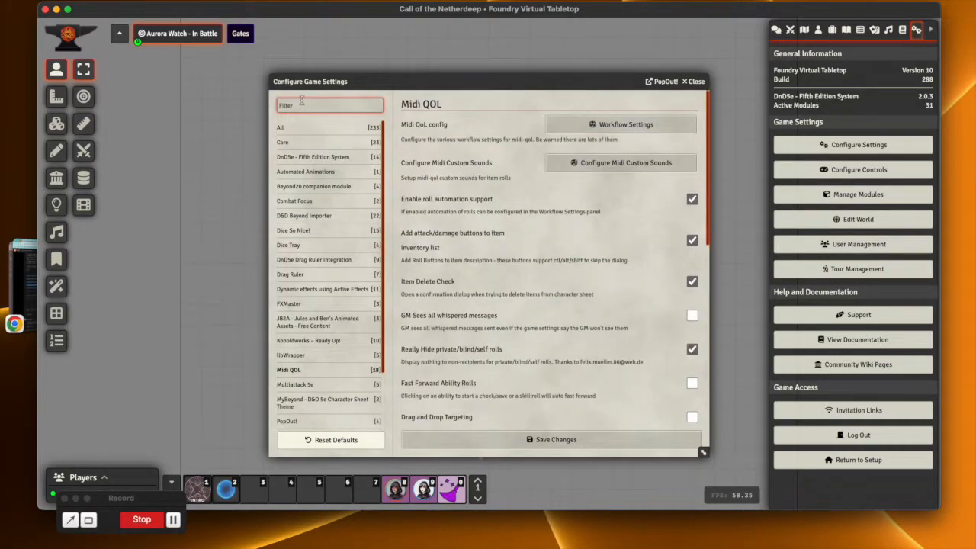
Examine the combined list of all game settings, including performance mode and maximum framerate, then close the settings unchanged
left_click(289, 128)
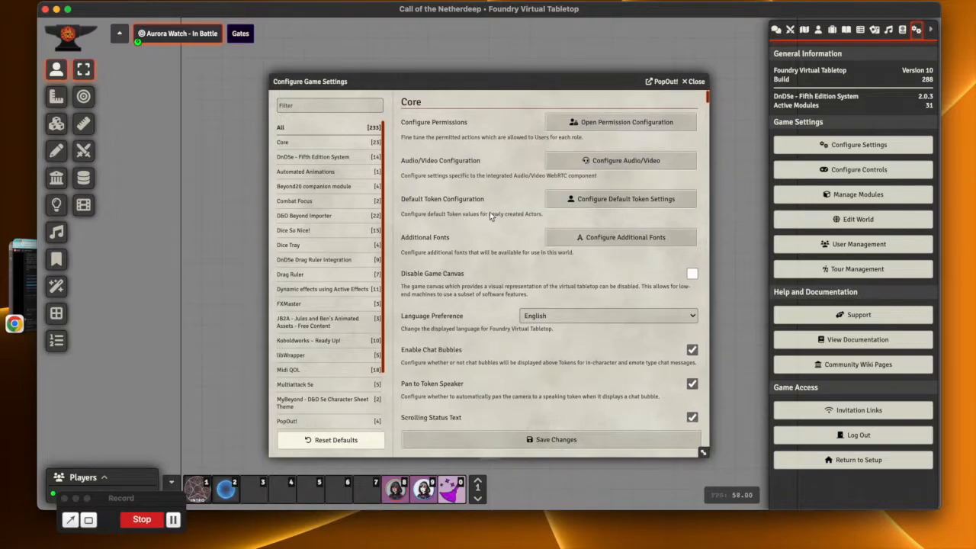
scroll(521, 216, "down", 5)
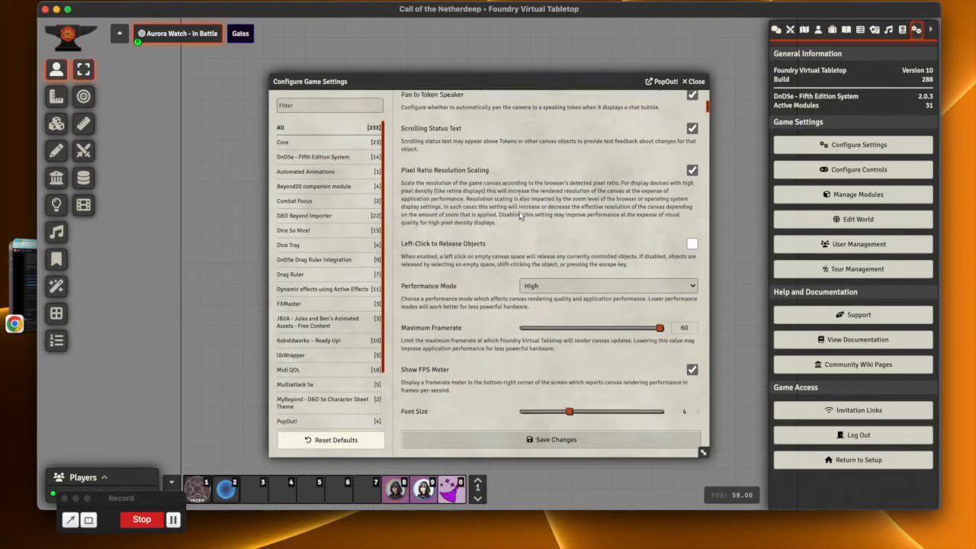
scroll(520, 216, "down", 1)
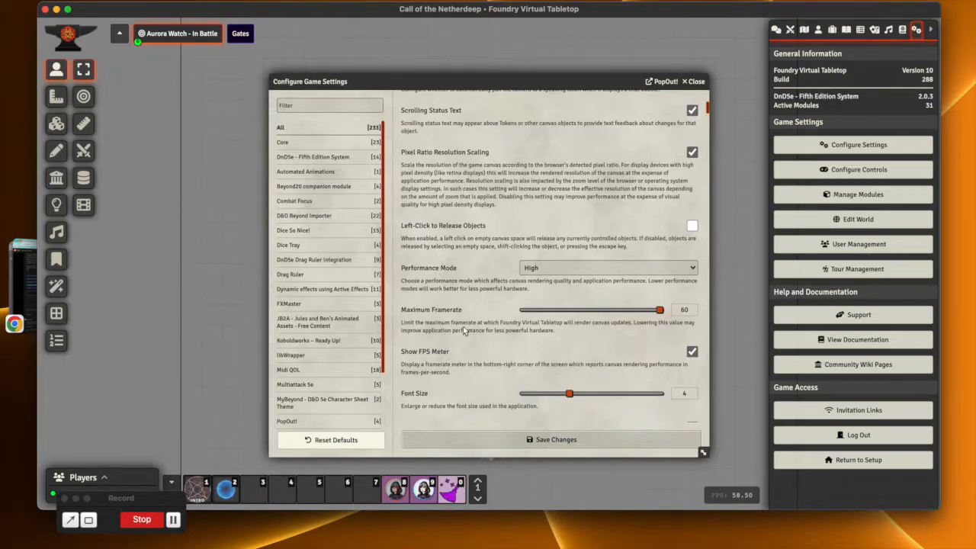
left_click(694, 83)
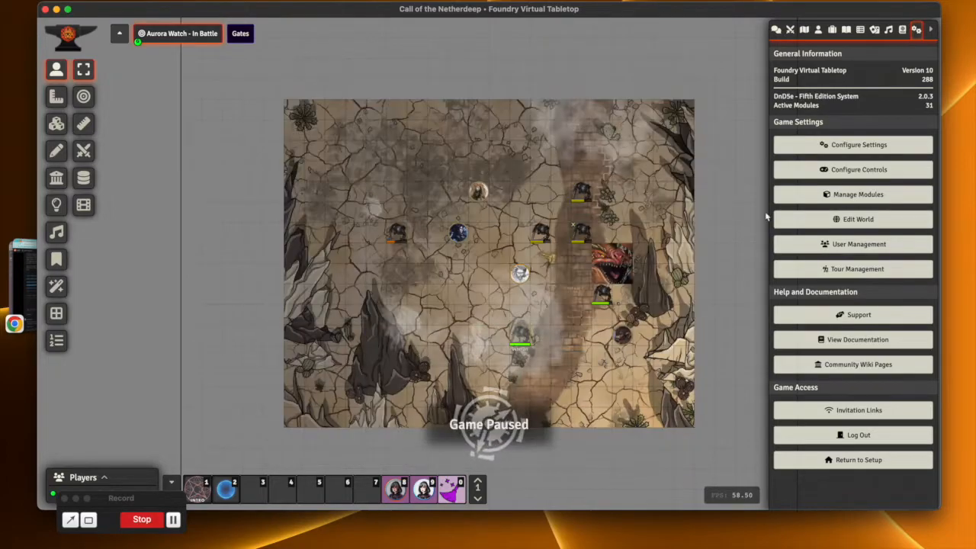
Collapse the sidebar and expand the game window to fill the whole screen
left_click(932, 30)
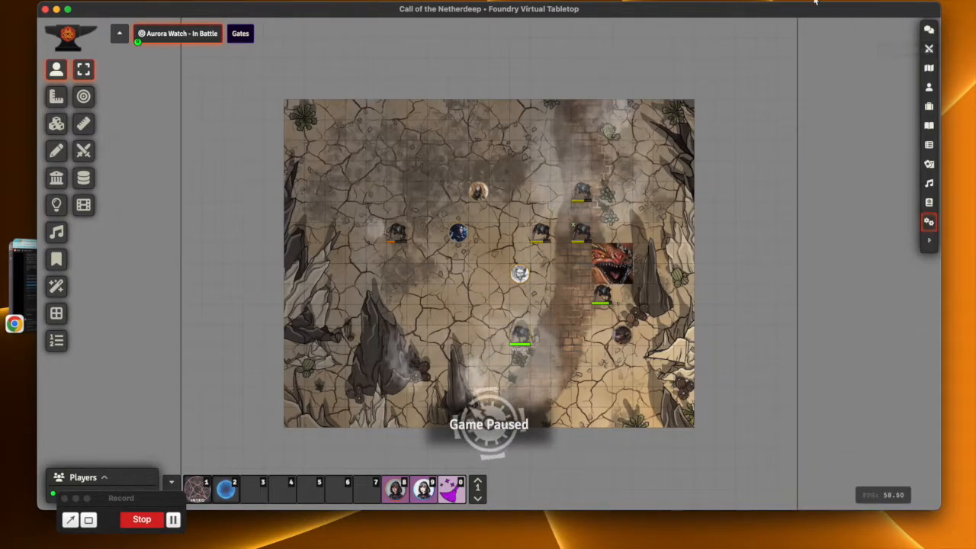
left_click(69, 11)
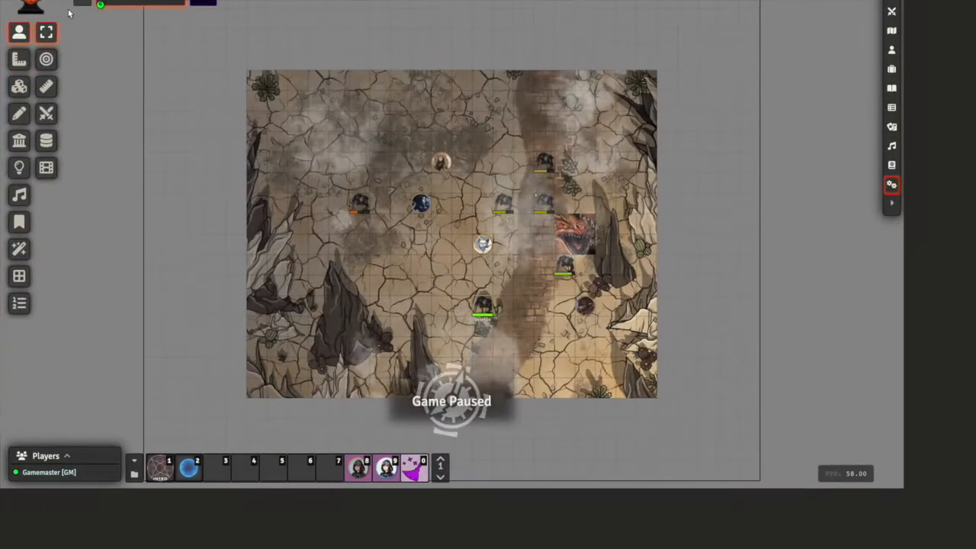
Move the dark-haired character's token in the blue portrait two squares down on the battle map
scroll(405, 185, "up", 3)
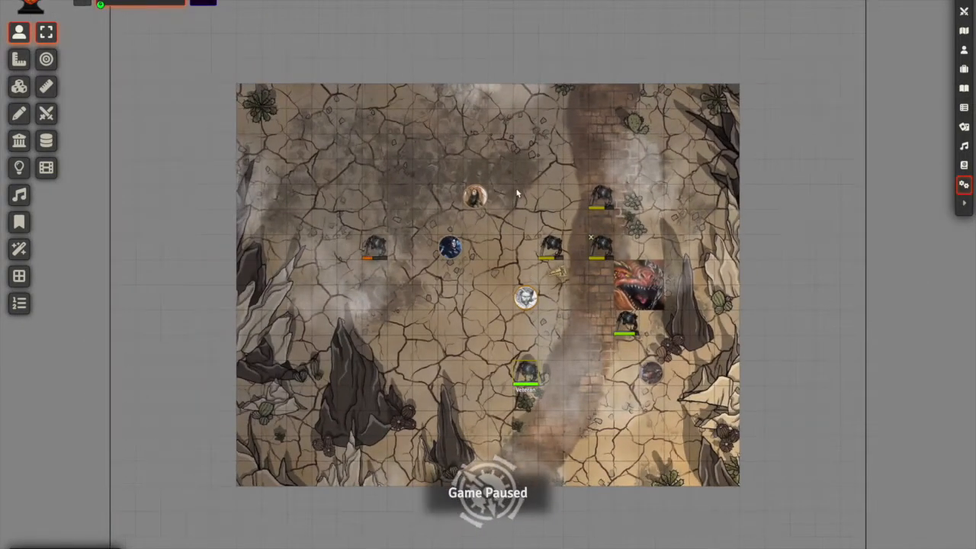
scroll(554, 164, "right", 1)
scroll(647, 105, "left", 5)
scroll(687, 173, "right", 5)
scroll(536, 144, "right", 1)
scroll(473, 148, "left", 3)
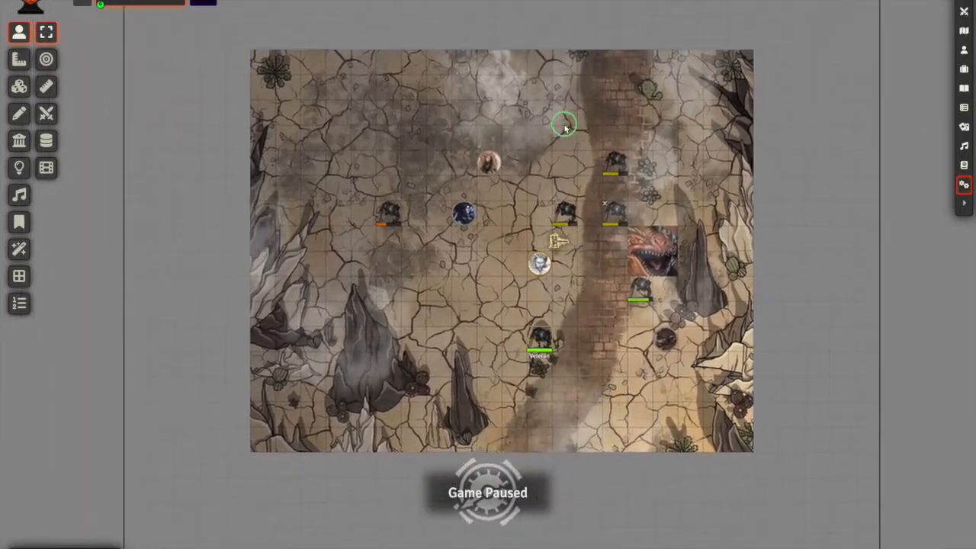
scroll(407, 154, "right", 1)
scroll(407, 154, "up", 3)
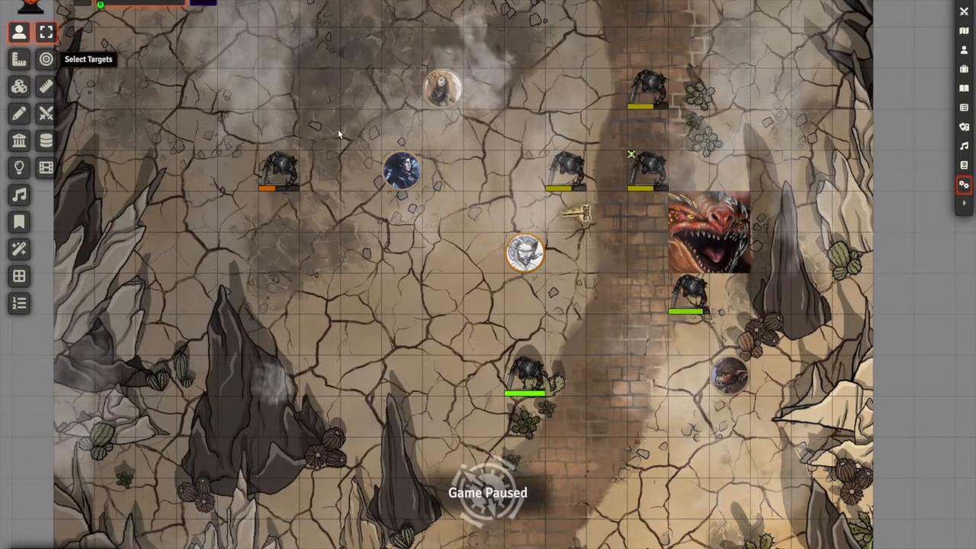
left_click(396, 166)
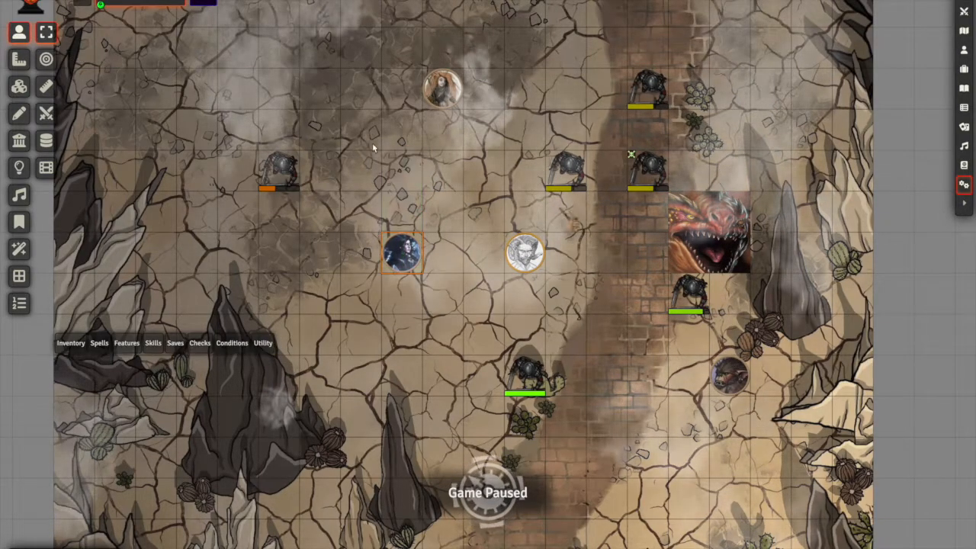
Draw circular measured templates on and beside the leftmost creature token, removing each one after placing it
left_click(19, 59)
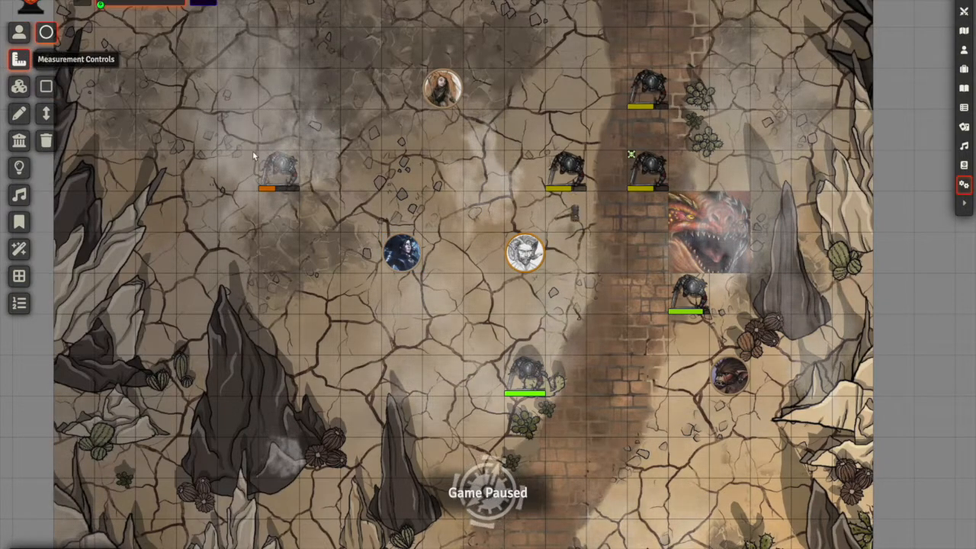
left_click_drag(321, 306, 322, 306)
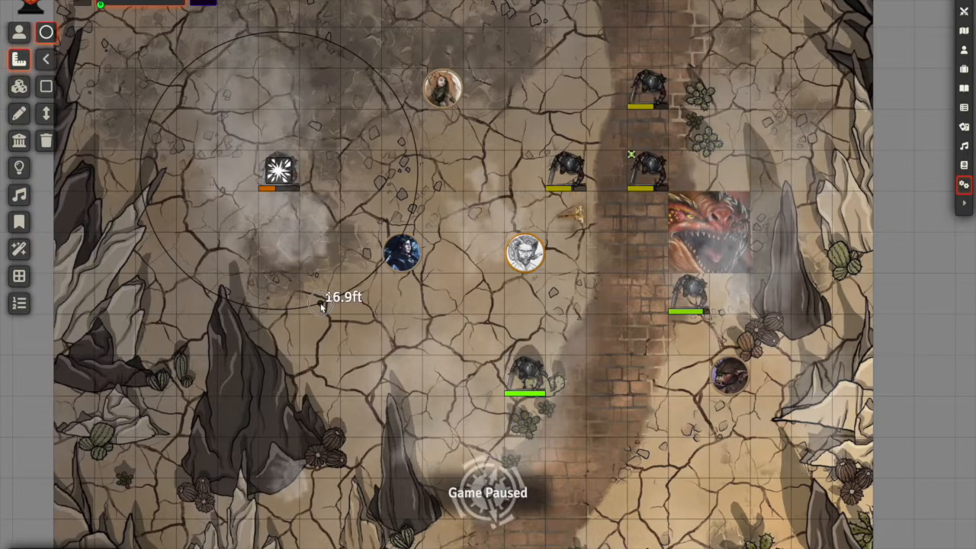
left_click_drag(296, 260, 332, 324)
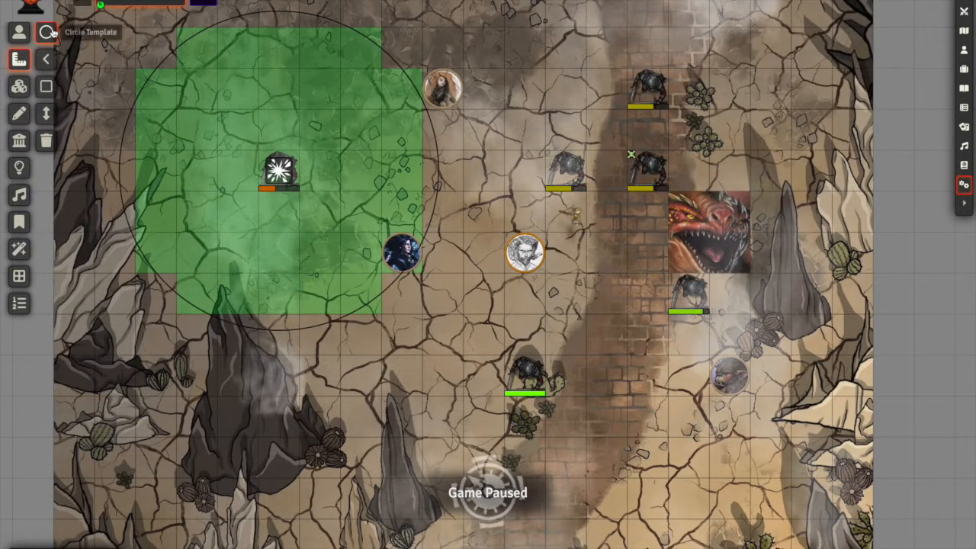
left_click(47, 141)
key("Return")
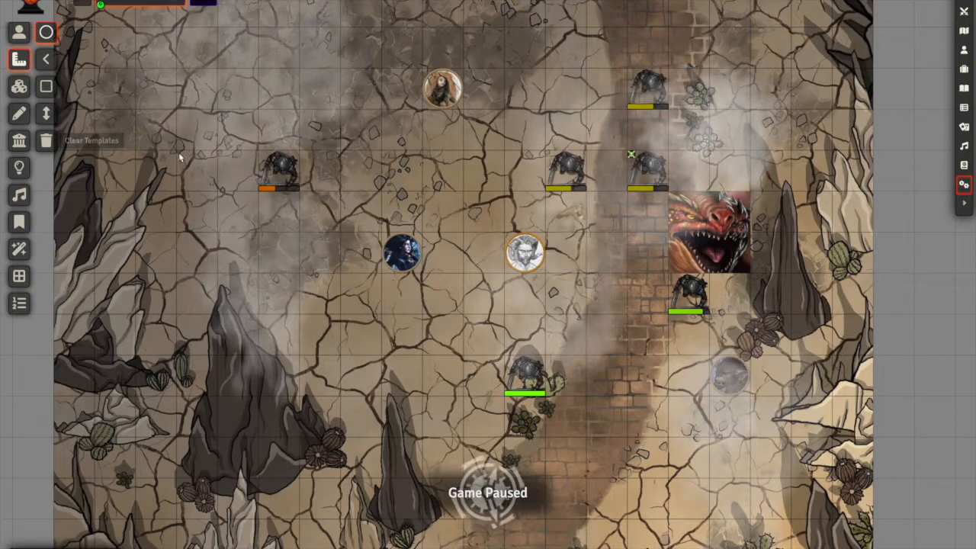
left_click_drag(321, 171, 433, 297)
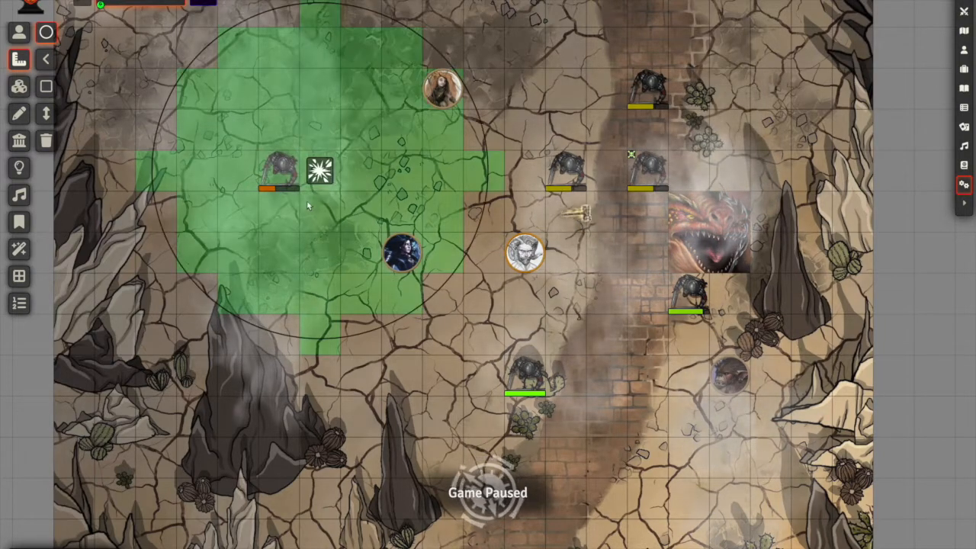
key("Delete")
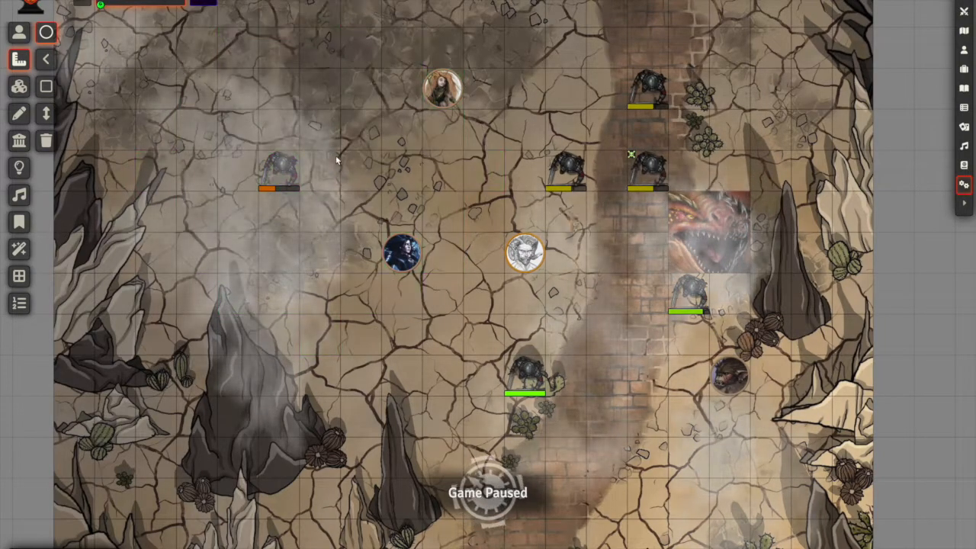
Give a circular template with a radius of about 23 ft the Blurred Texture special effect, and delete the template
key("ctrl+z")
double_click(341, 152)
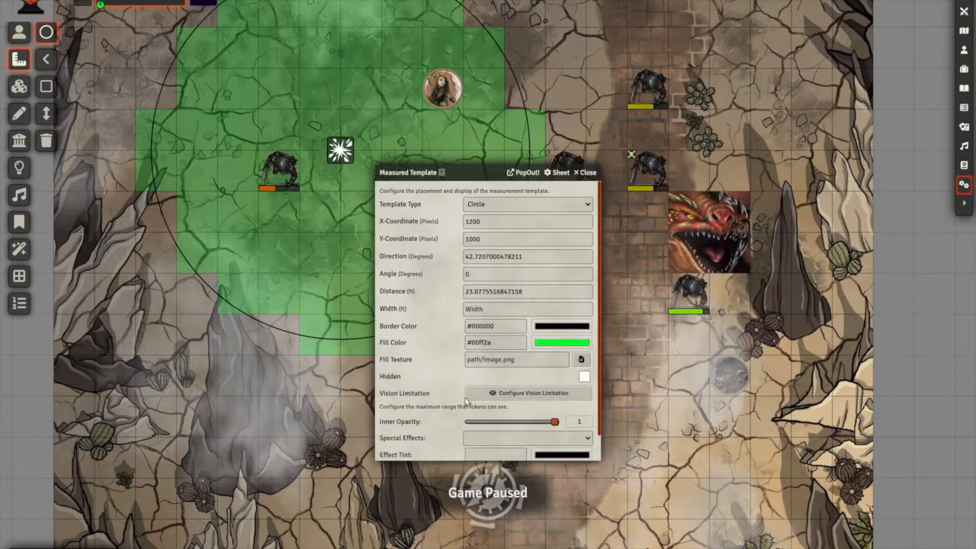
scroll(434, 385, "down", 1)
left_click(476, 410)
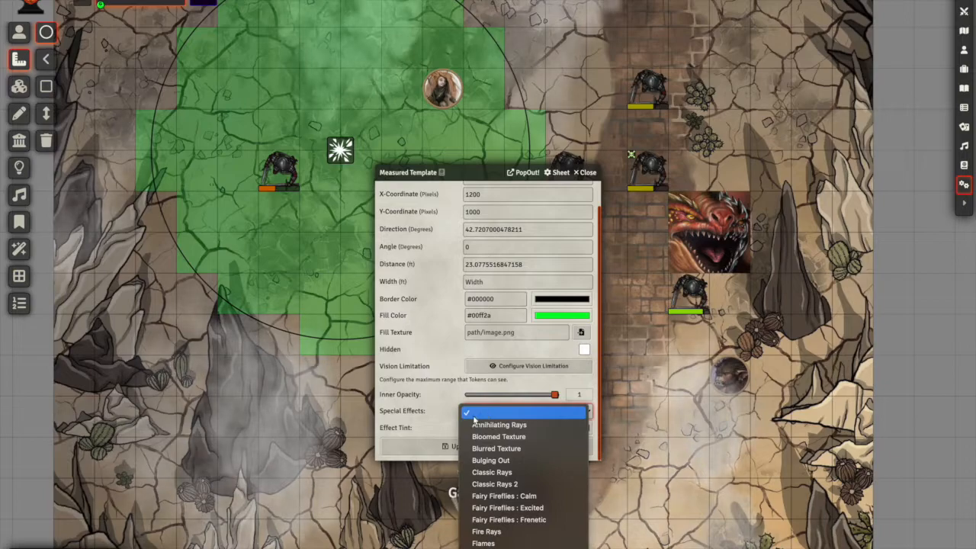
left_click(500, 448)
left_click(501, 447)
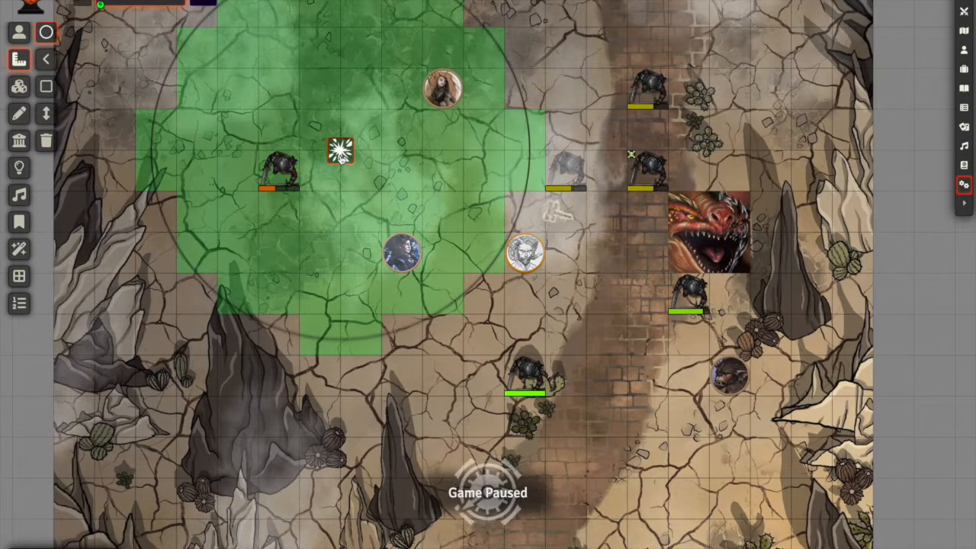
key("Delete")
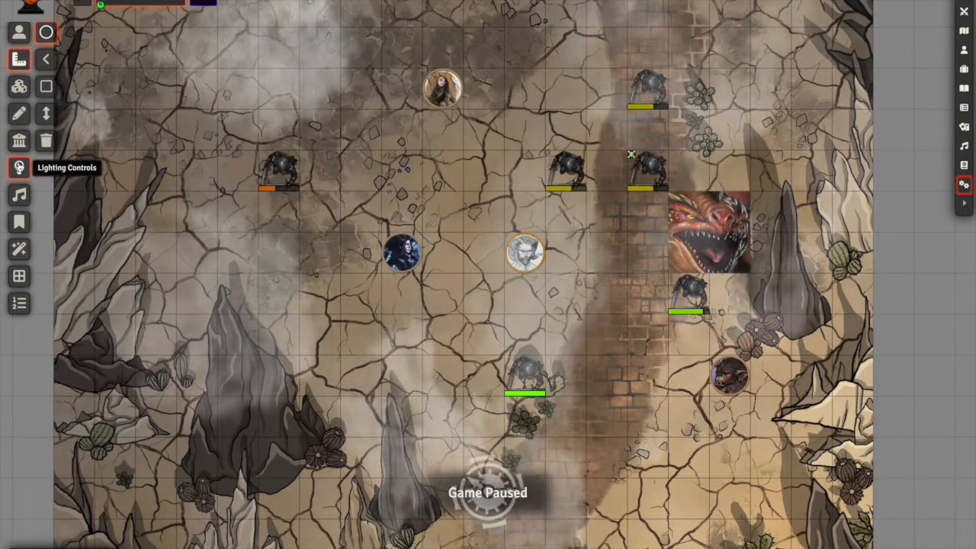
Examine the available lighting, tile and drawing tools without placing anything on the scene
left_click(19, 167)
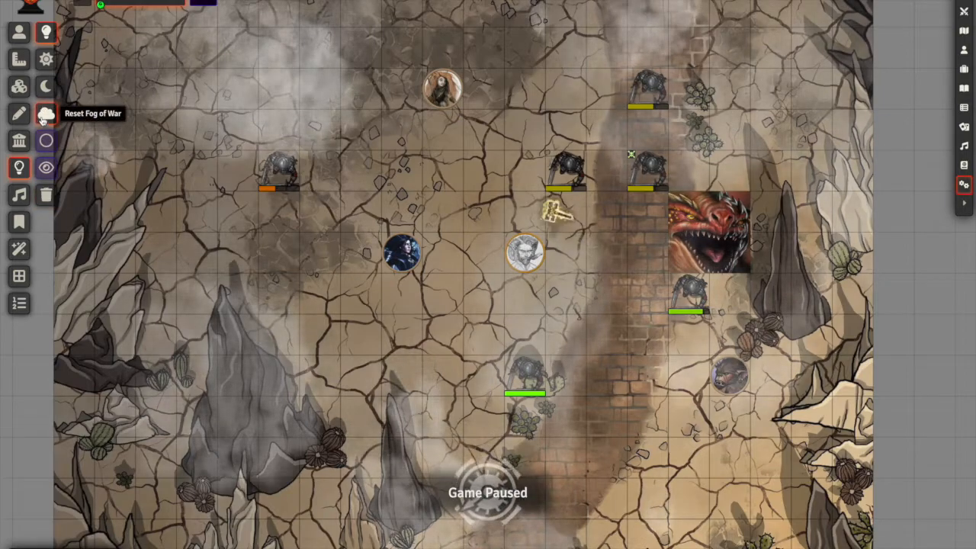
left_click(19, 87)
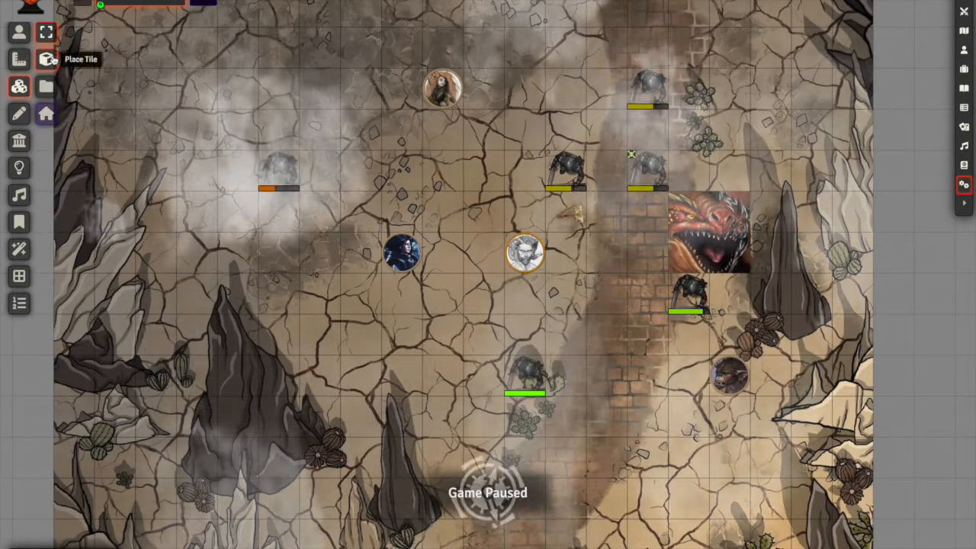
left_click(19, 113)
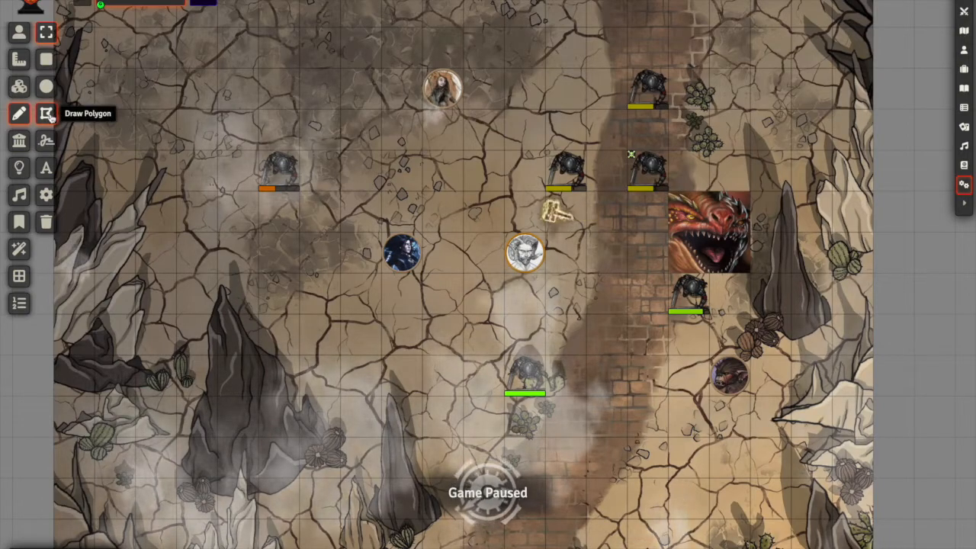
Darken the scene to night and place an ambient light centred on the leftmost creature token
left_click(21, 169)
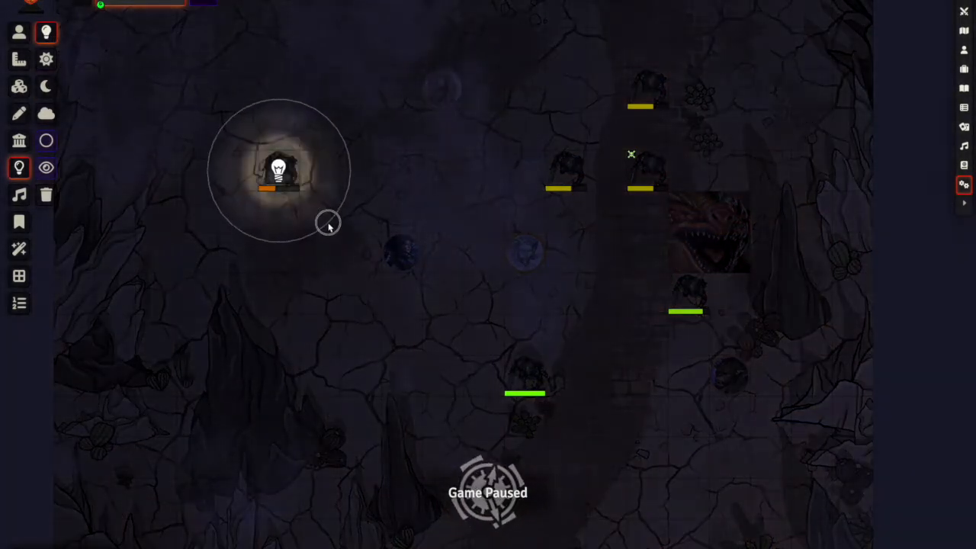
left_click_drag(332, 243, 363, 283)
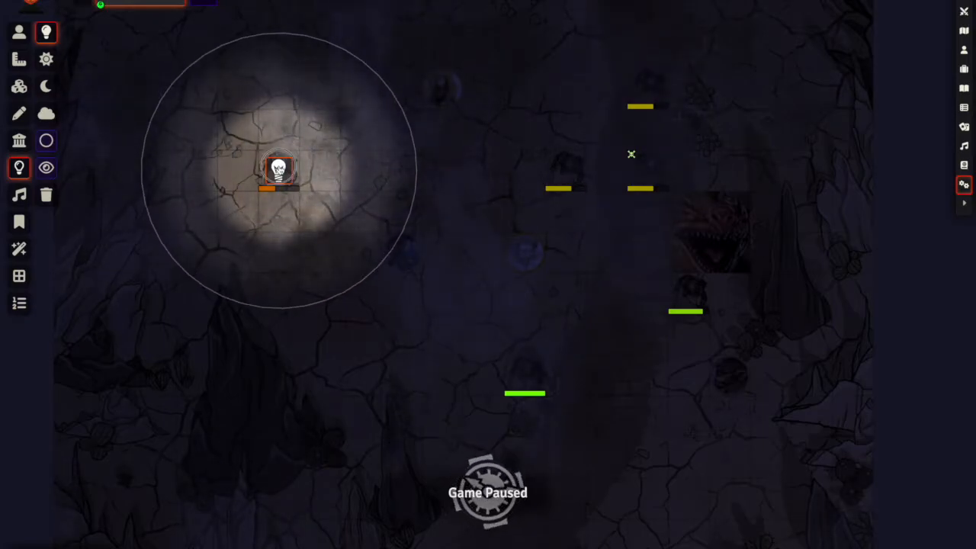
Set the ambient light's radius to 20 ft dim and 5 ft bright, with the Ghostly Light animation
double_click(280, 170)
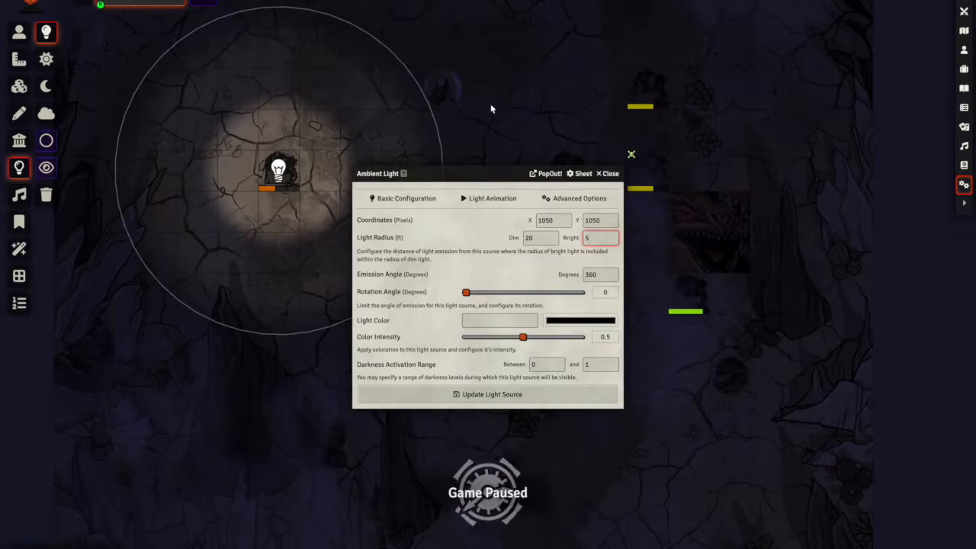
left_click(490, 199)
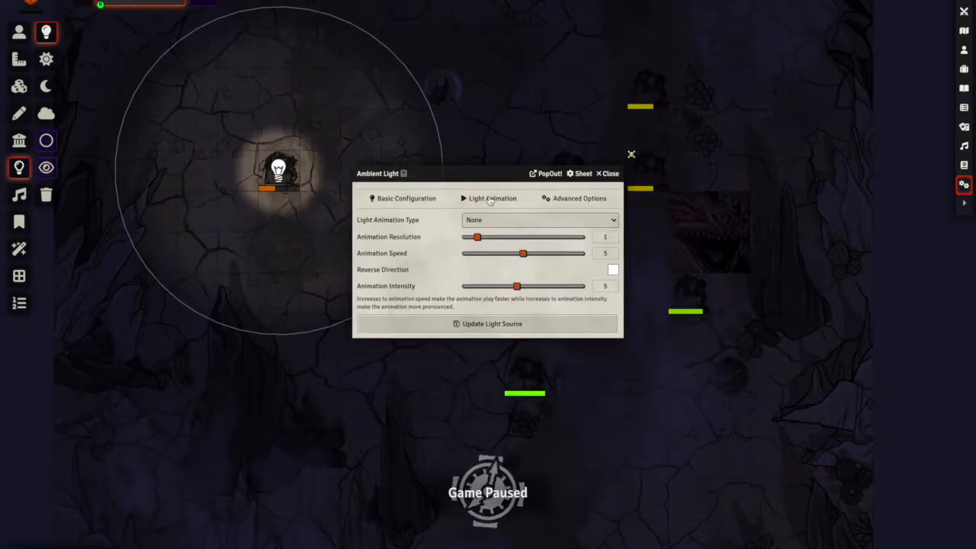
left_click(488, 221)
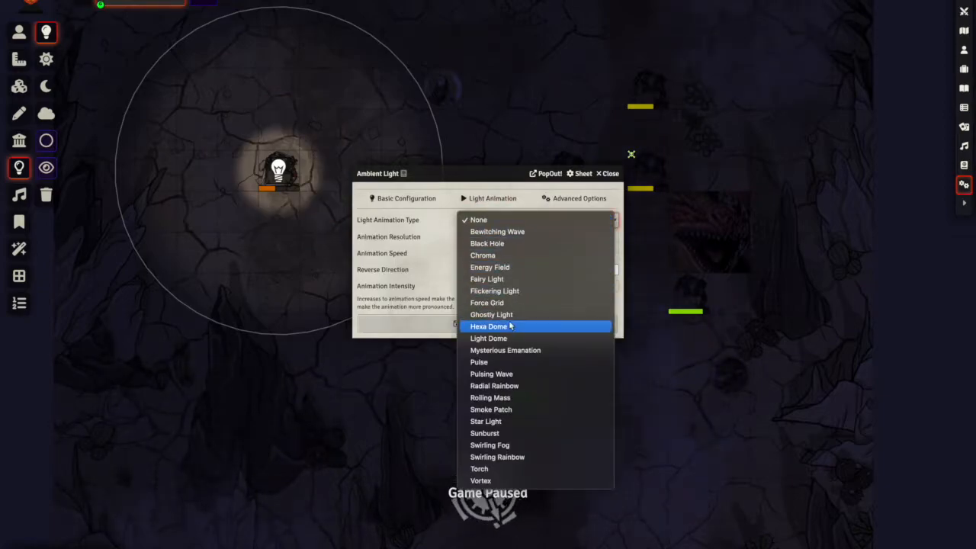
key("Escape")
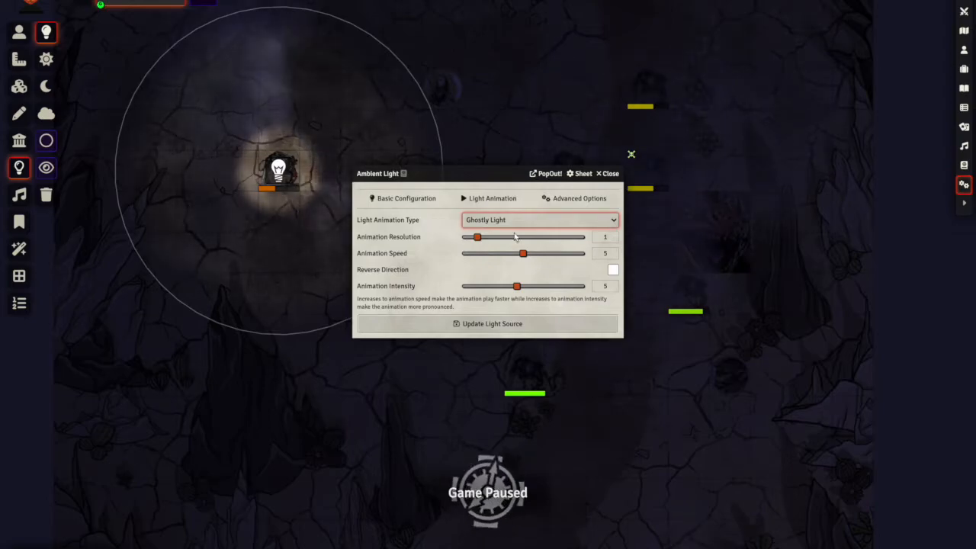
Give the ambient light a light blue colour and update the light source
left_click(567, 201)
left_click(421, 199)
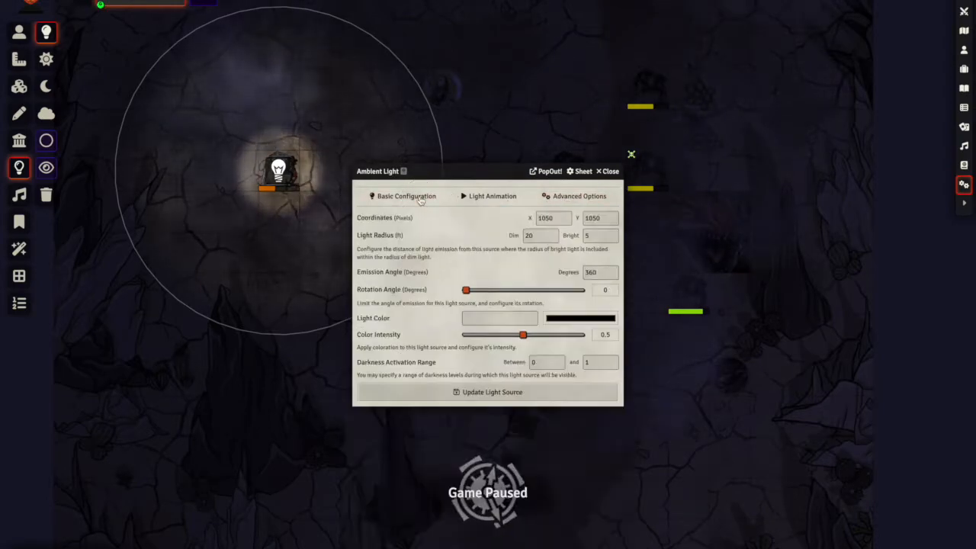
left_click(585, 319)
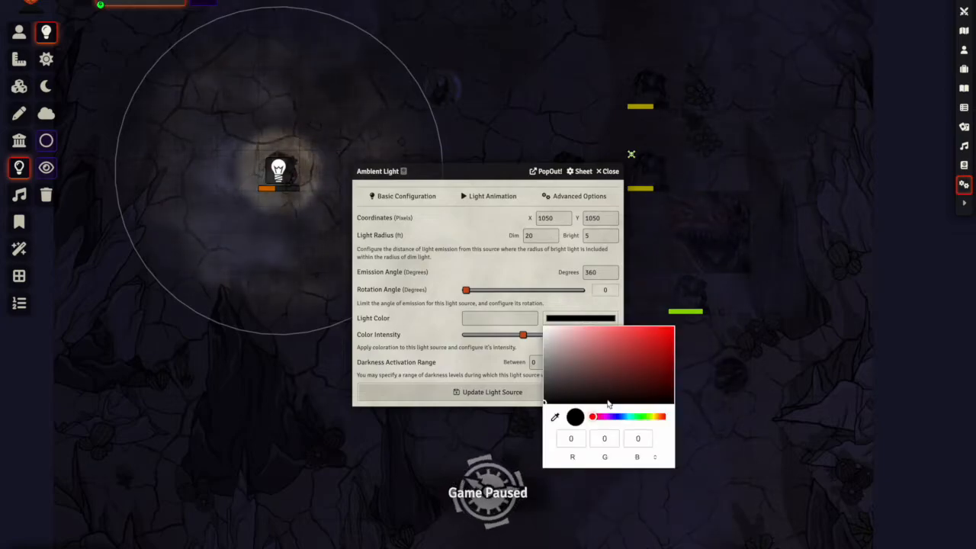
left_click(456, 370)
left_click(470, 395)
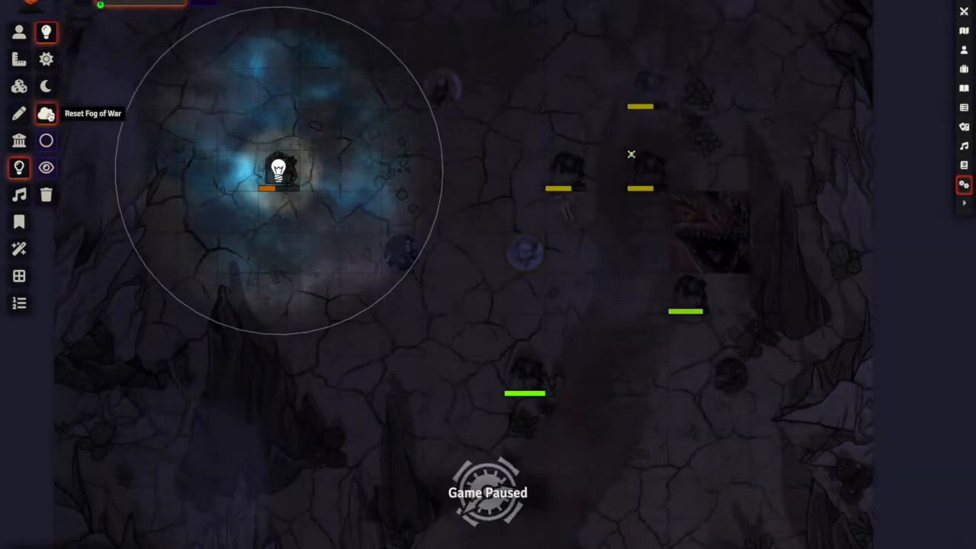
Return the scene to daylight and bring up the effect controls and the grid tools
left_click(46, 168)
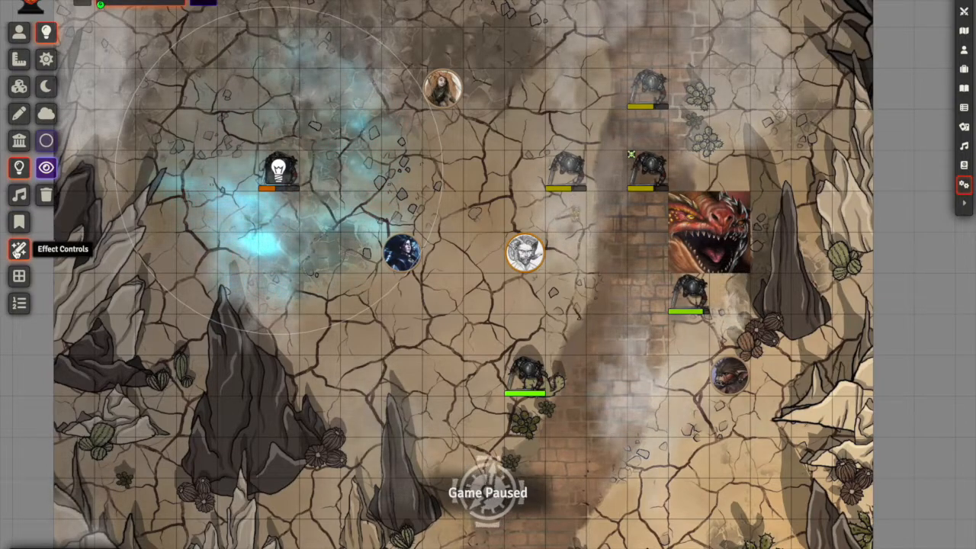
left_click(18, 250)
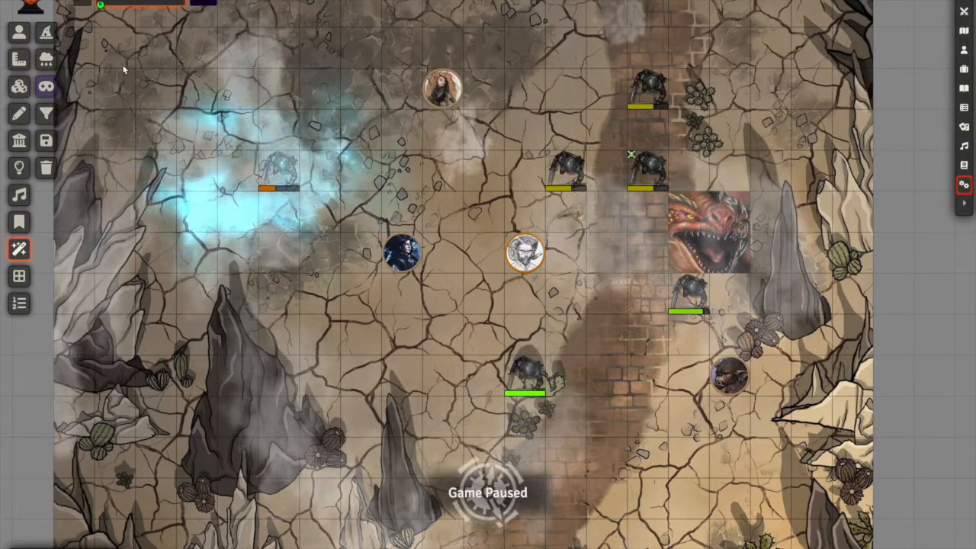
left_click(20, 277)
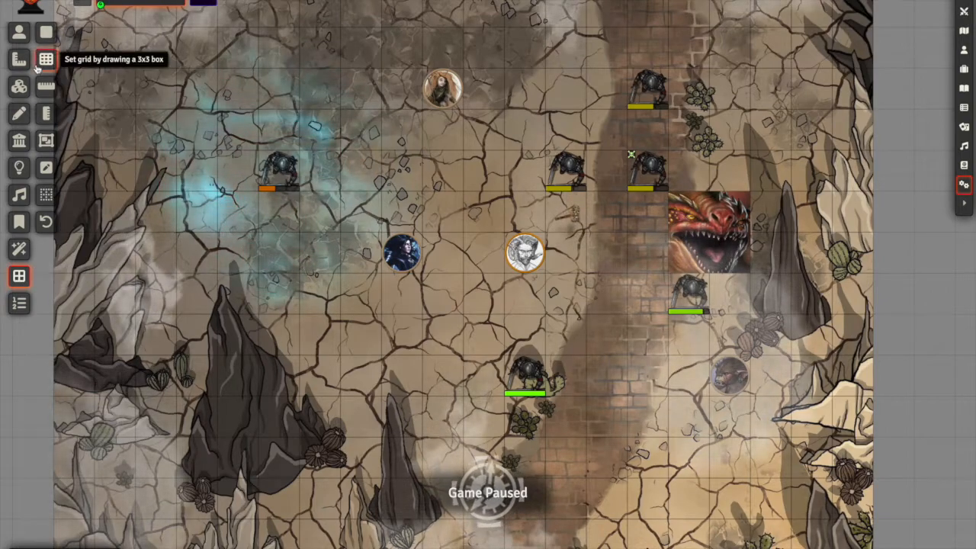
Open the configuration of the Aurora Watch - In Battle scene from The Leave Taking's Road to Bazzoxan folder
left_click(965, 34)
left_click(448, 318)
left_click(460, 361)
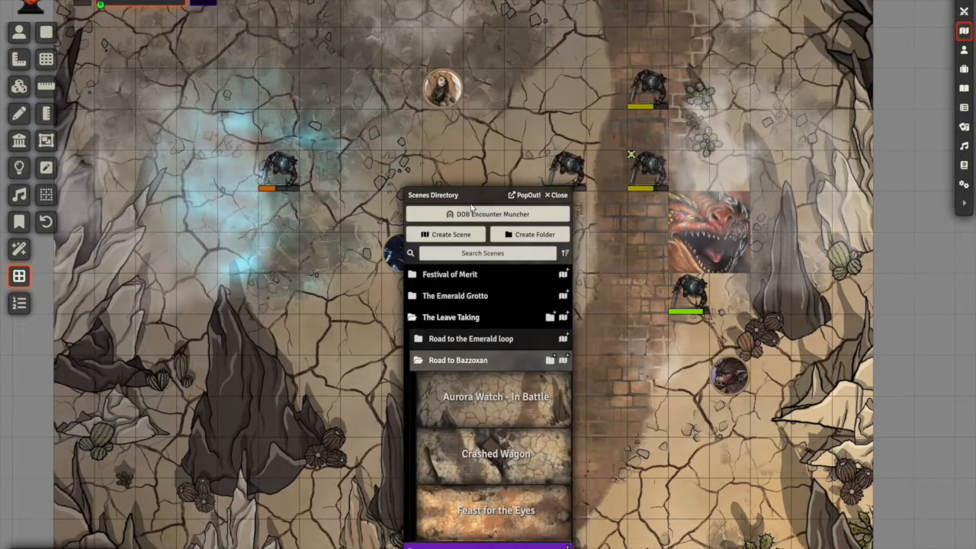
right_click(482, 402)
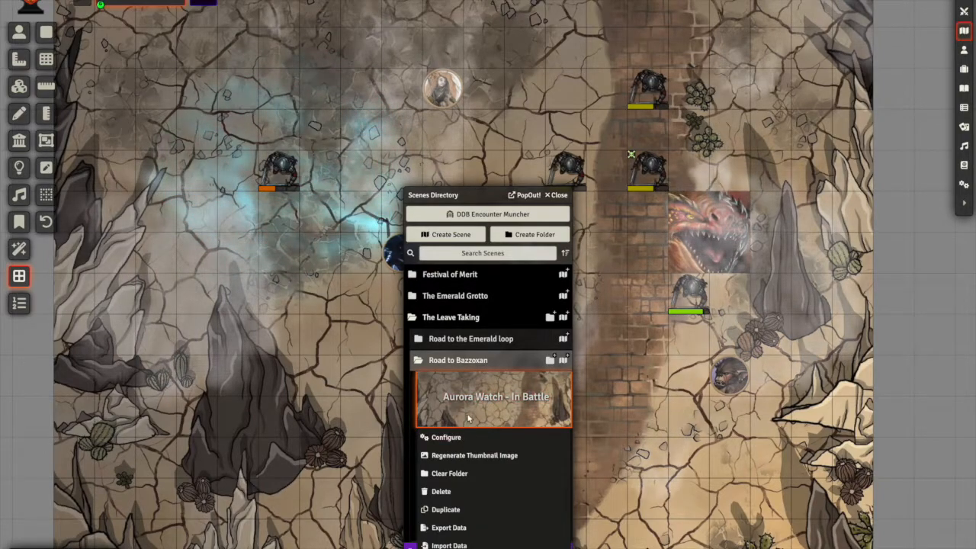
left_click(450, 438)
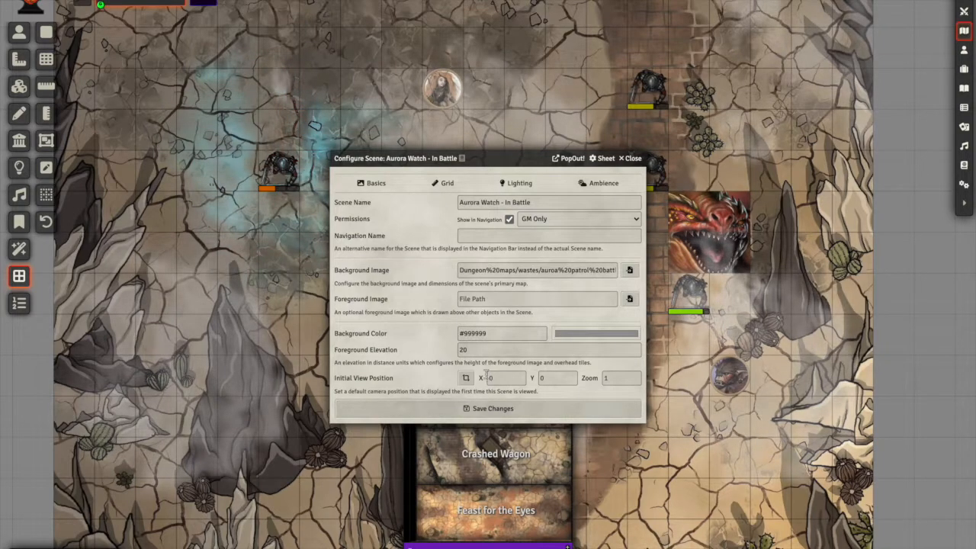
Examine the scene's grid, Grid Configuration Tool, basics, lighting and ambience settings, and close the configuration without saving
left_click(447, 183)
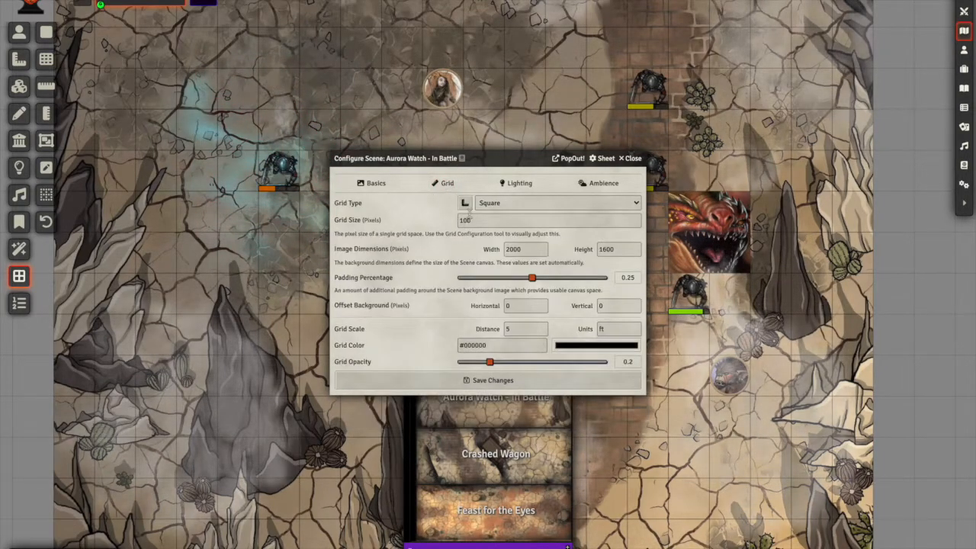
left_click(465, 203)
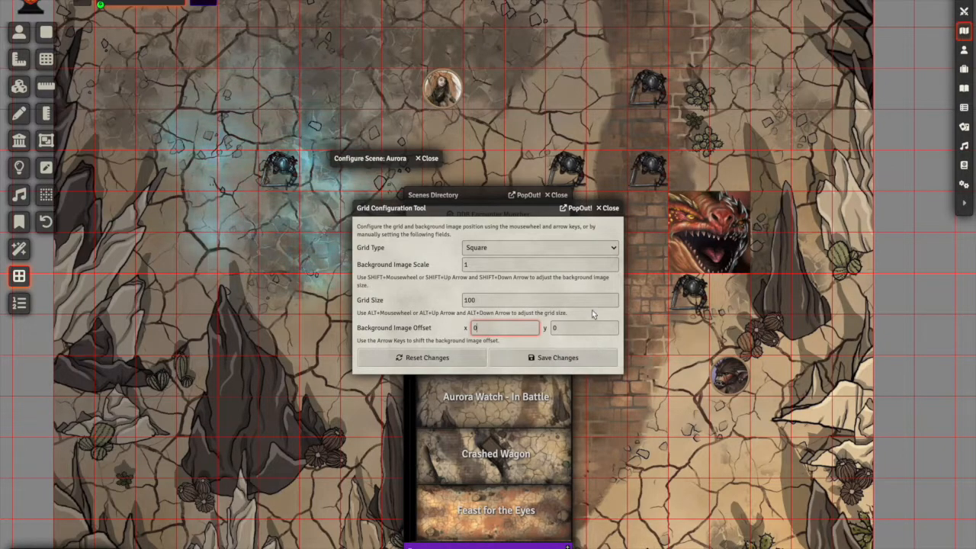
left_click(609, 207)
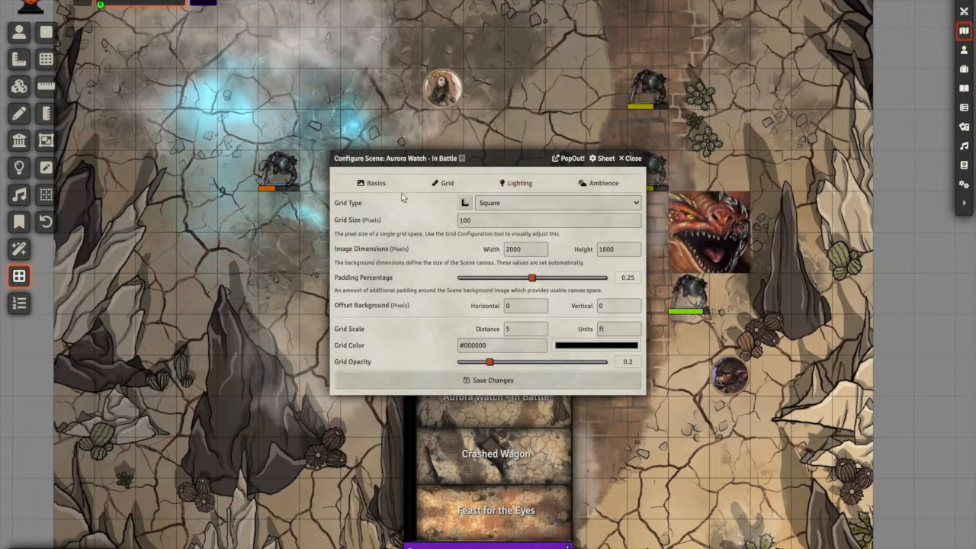
left_click(376, 183)
left_click(519, 184)
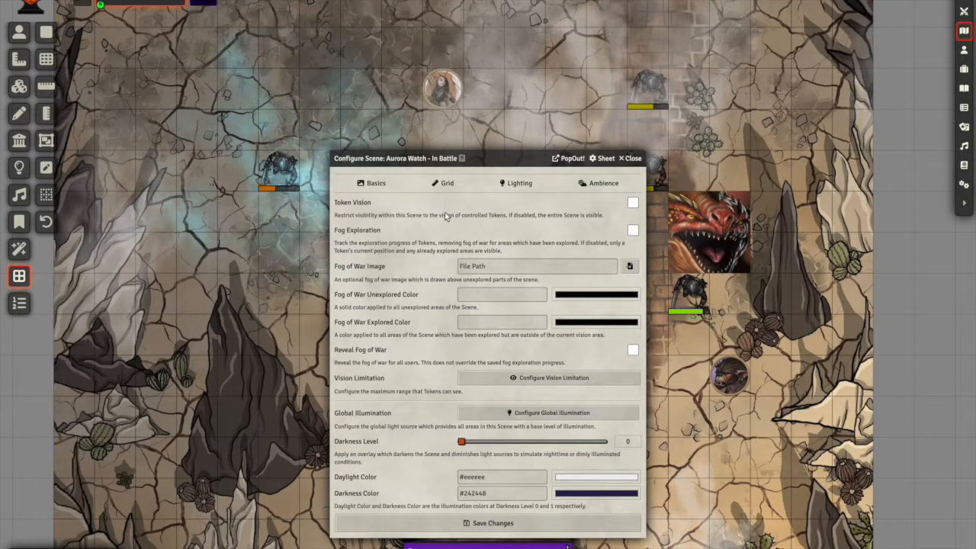
left_click(600, 184)
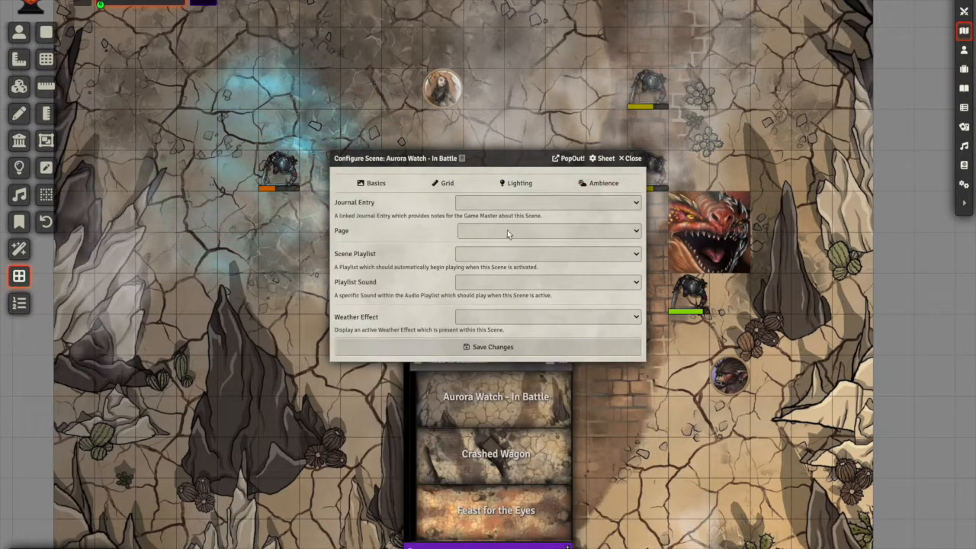
left_click(631, 159)
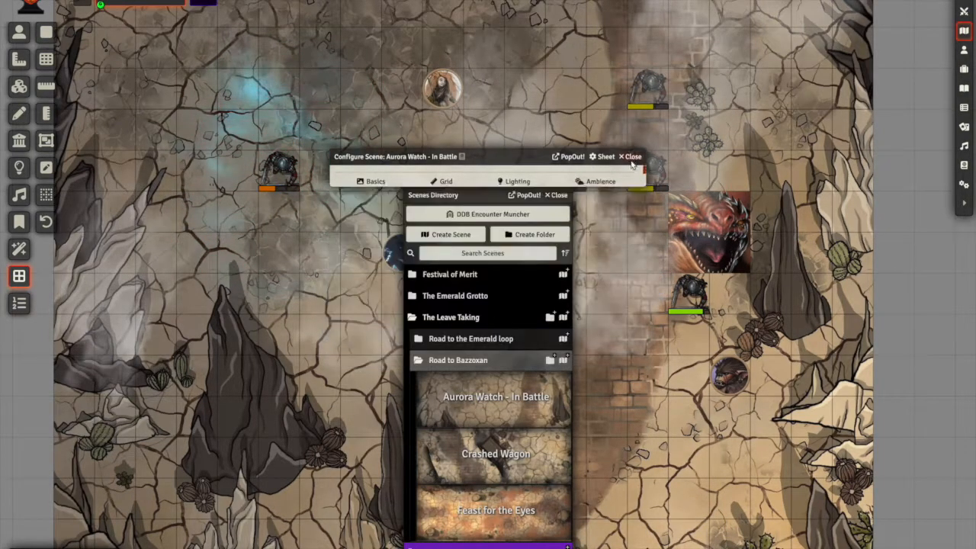
Close the scenes directory and box-select the tokens across the battle map with the token selection tool
left_click(19, 32)
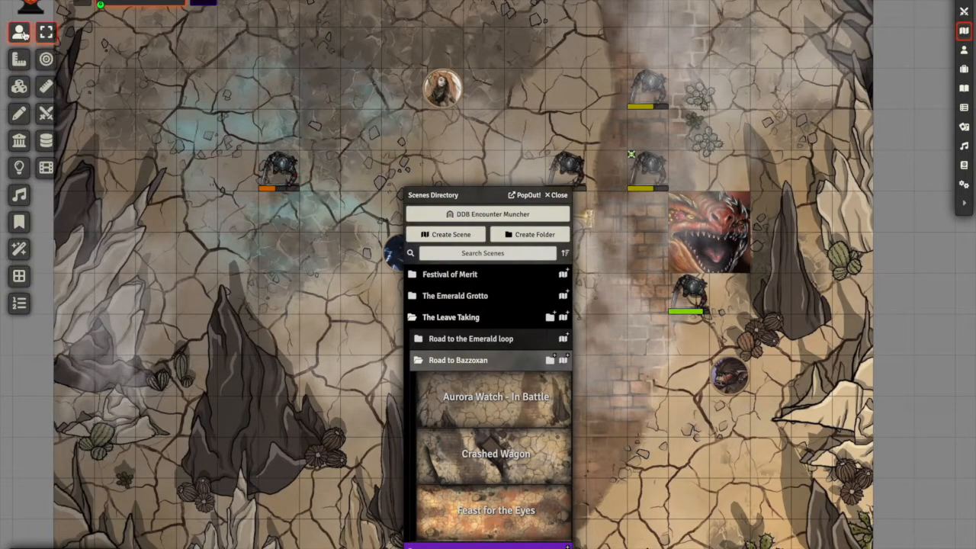
left_click(556, 195)
left_click_drag(255, 74, 793, 498)
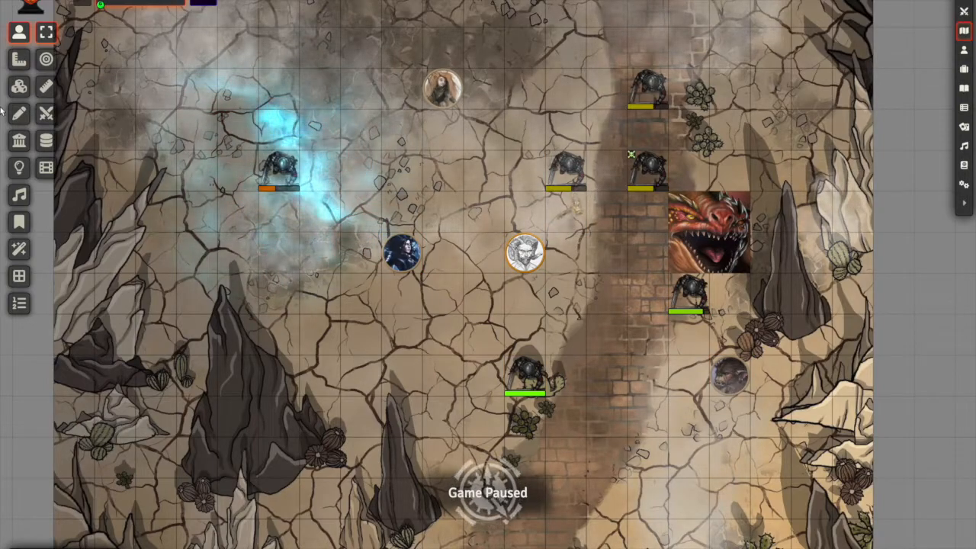
Use the Select Targets tool to target individual tokens in turn, including the portrait tokens, the leftmost Veteran and the dragon
left_click(46, 59)
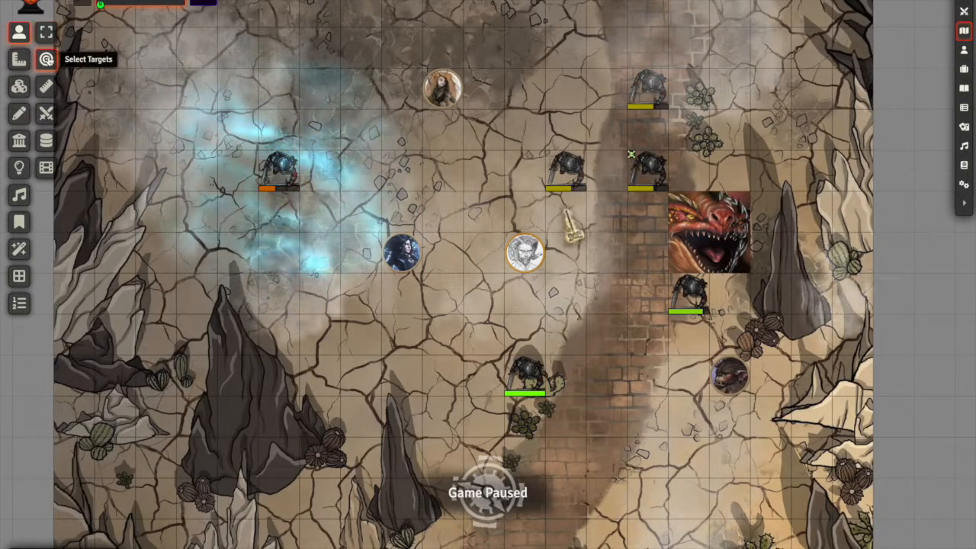
left_click(442, 87)
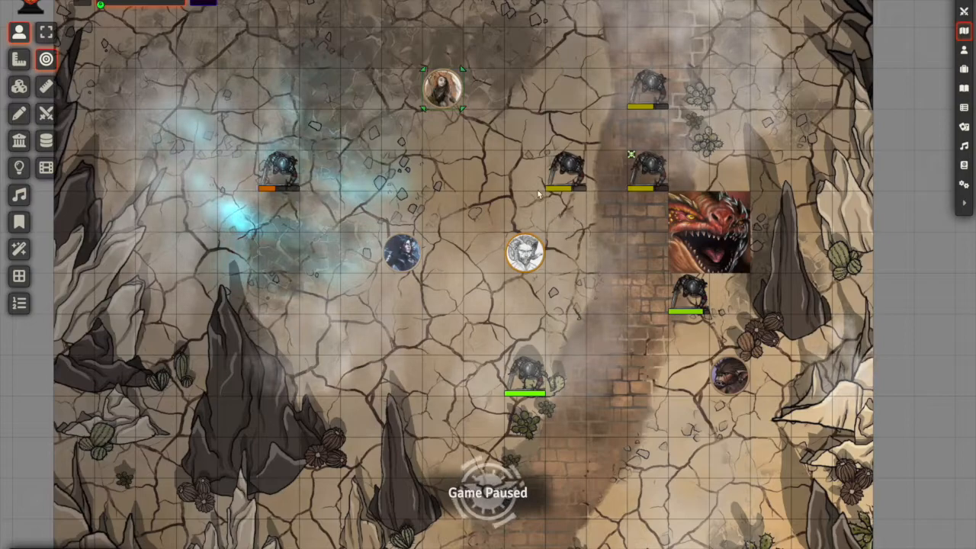
left_click(402, 254)
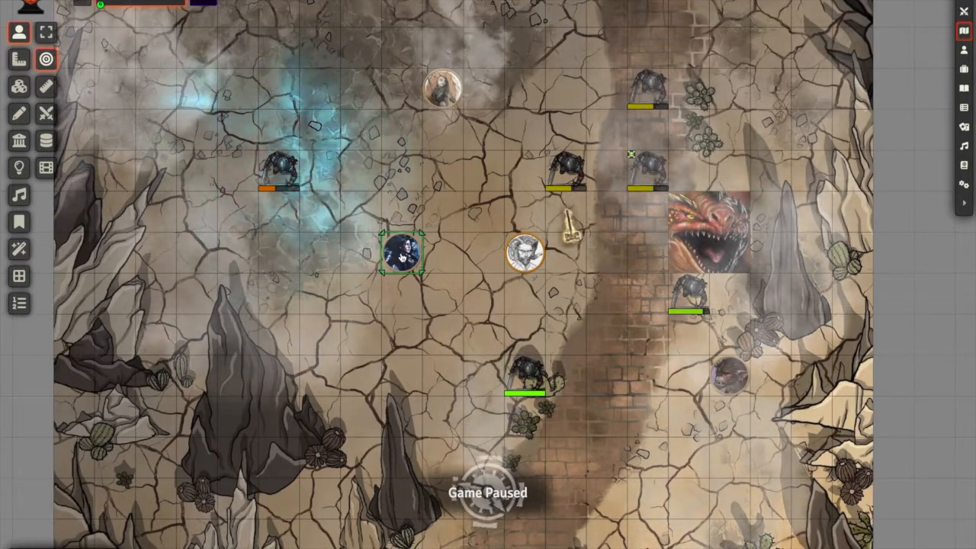
left_click(432, 91)
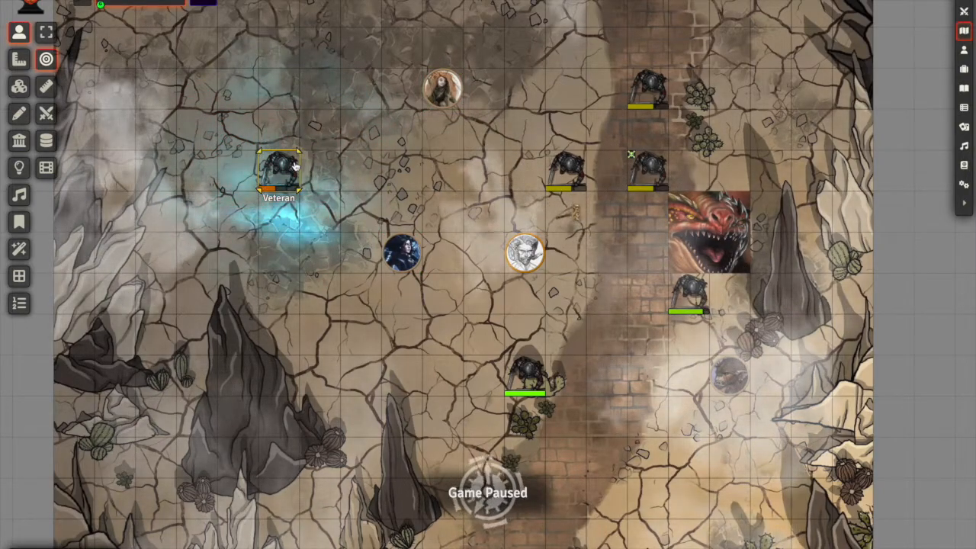
left_click(295, 166)
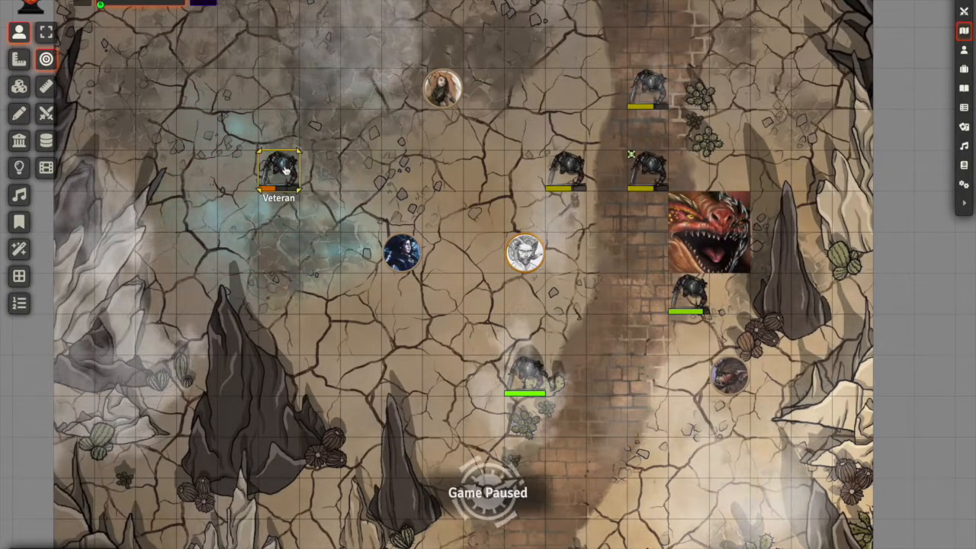
left_click(444, 90)
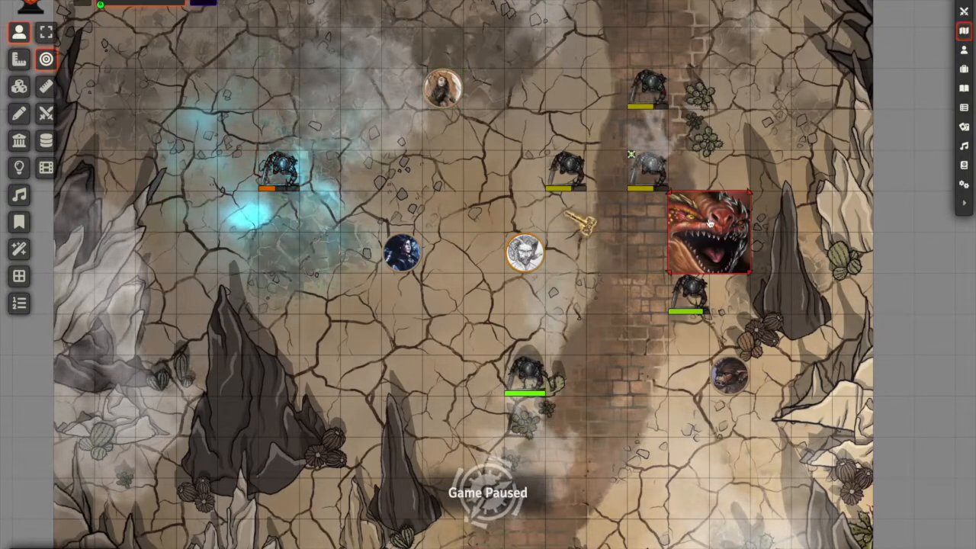
left_click(703, 244)
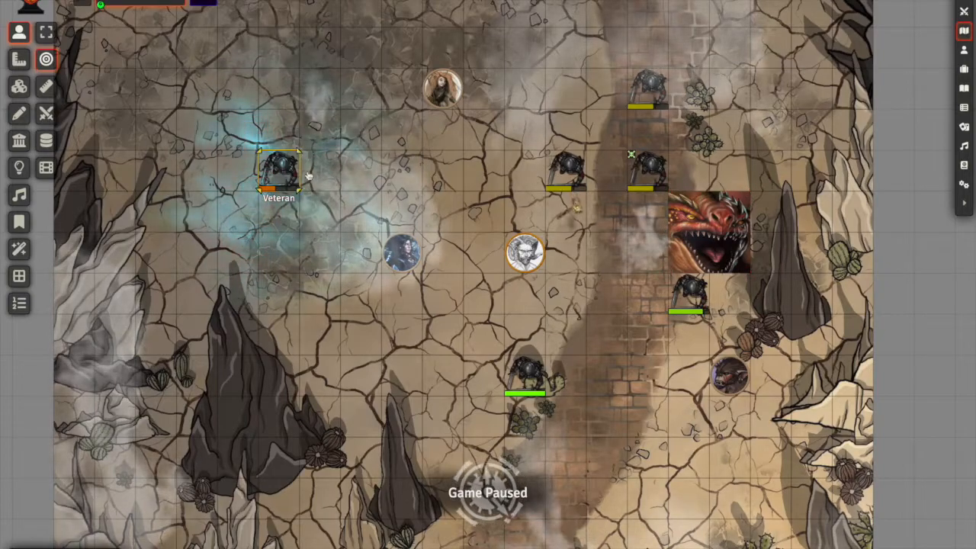
left_click(398, 248)
left_click(279, 170)
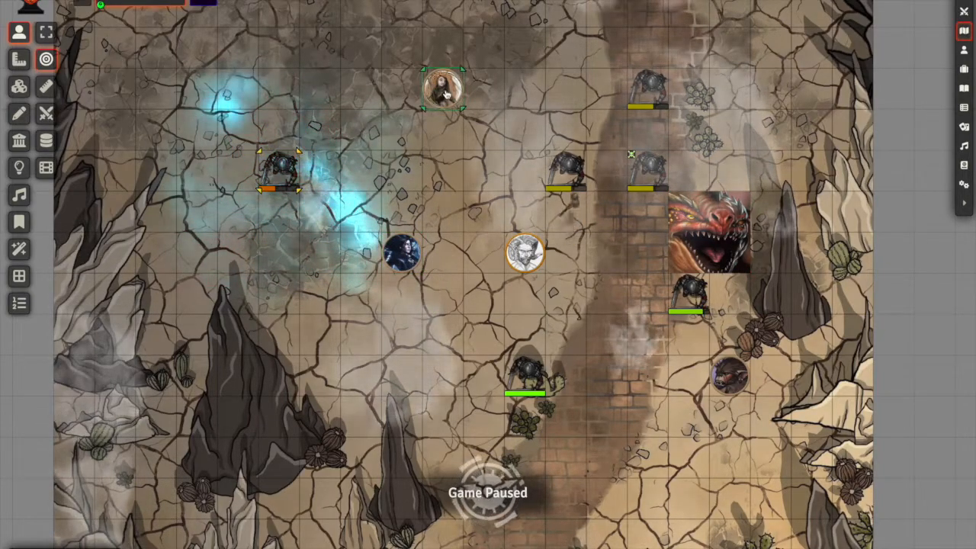
Target the leftmost Veteran and the two nearby portrait tokens together by enclosing them in one selection area
key("alt")
left_click(418, 255)
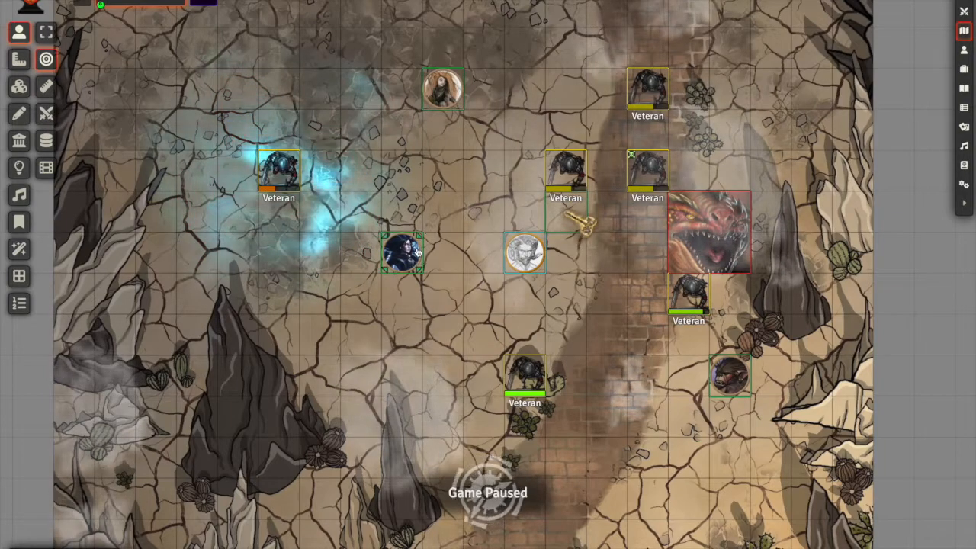
left_click_drag(245, 73, 500, 219)
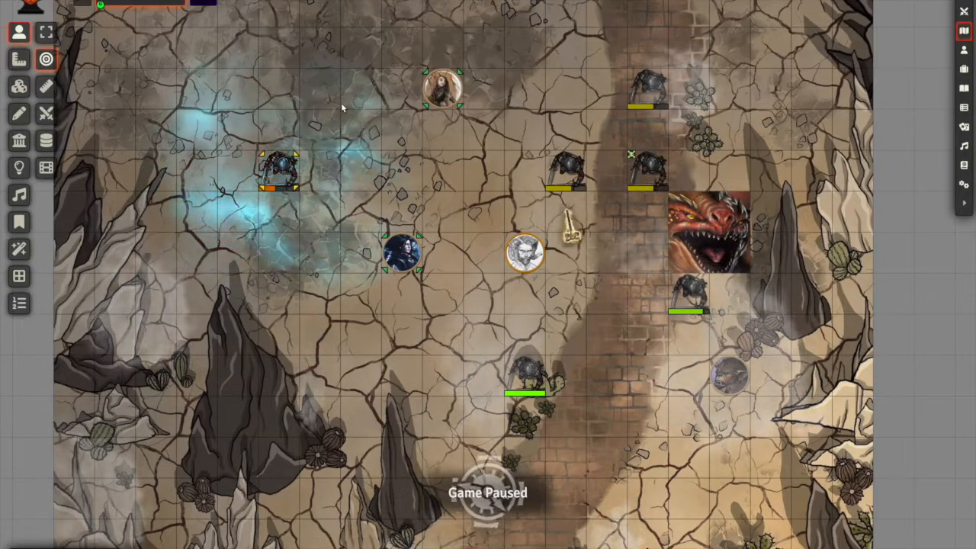
Highlight all tokens on the scene repeatedly to view their borders and names
key("alt")
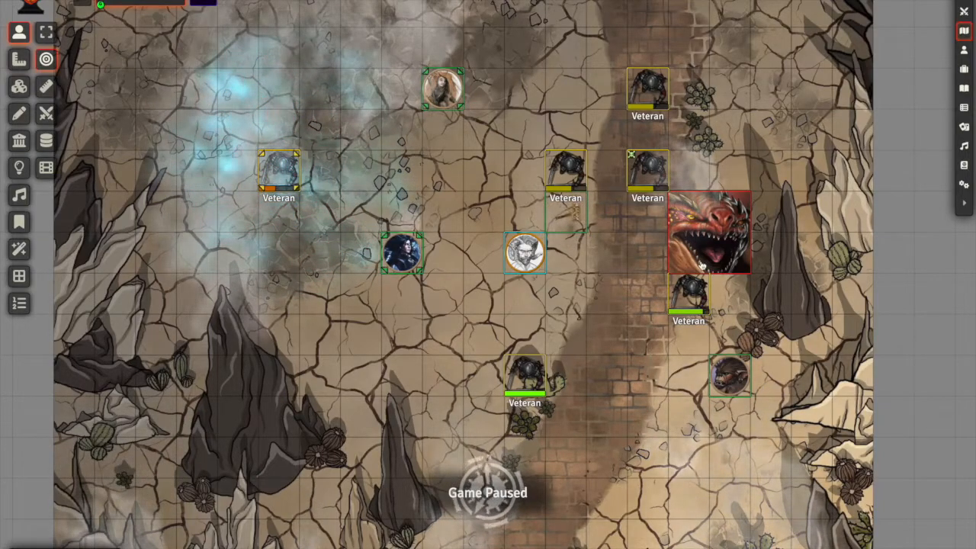
key("alt")
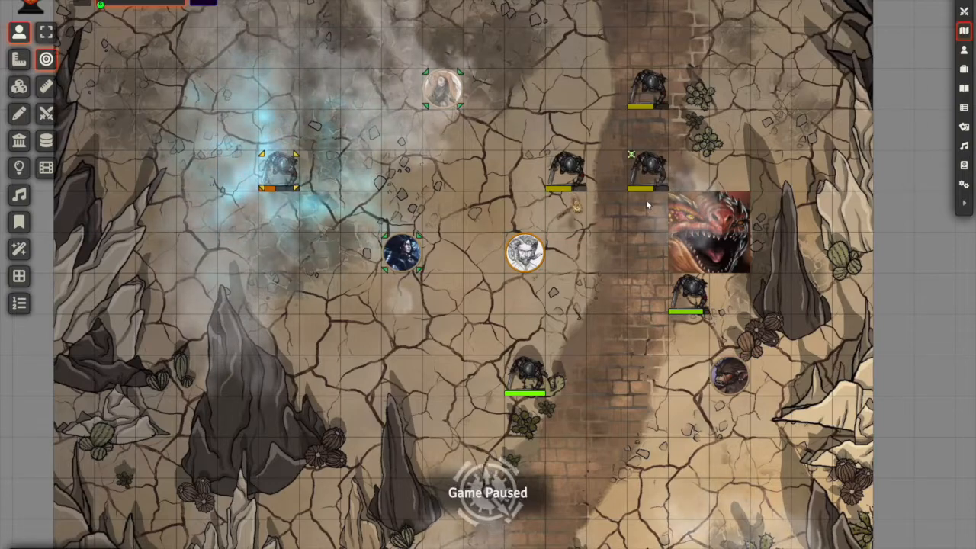
key("alt")
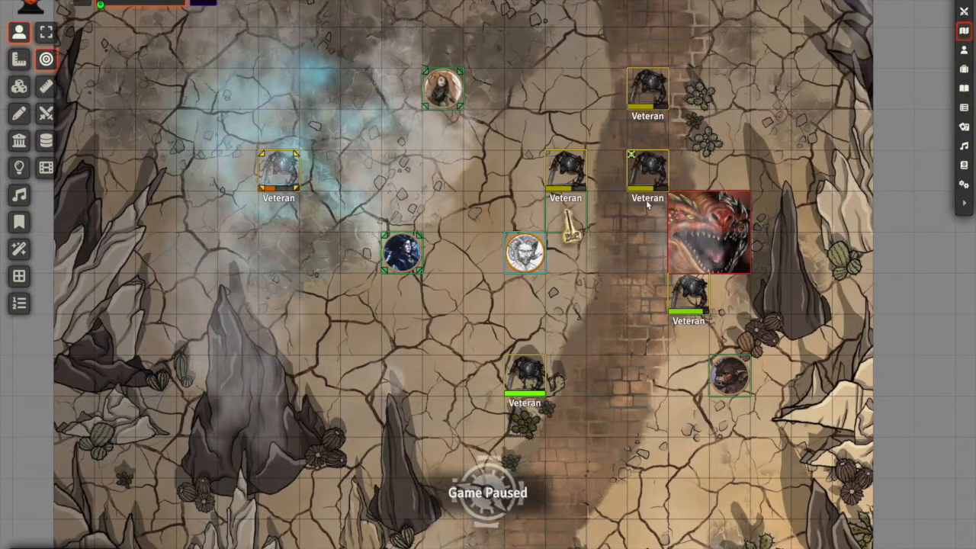
key("alt")
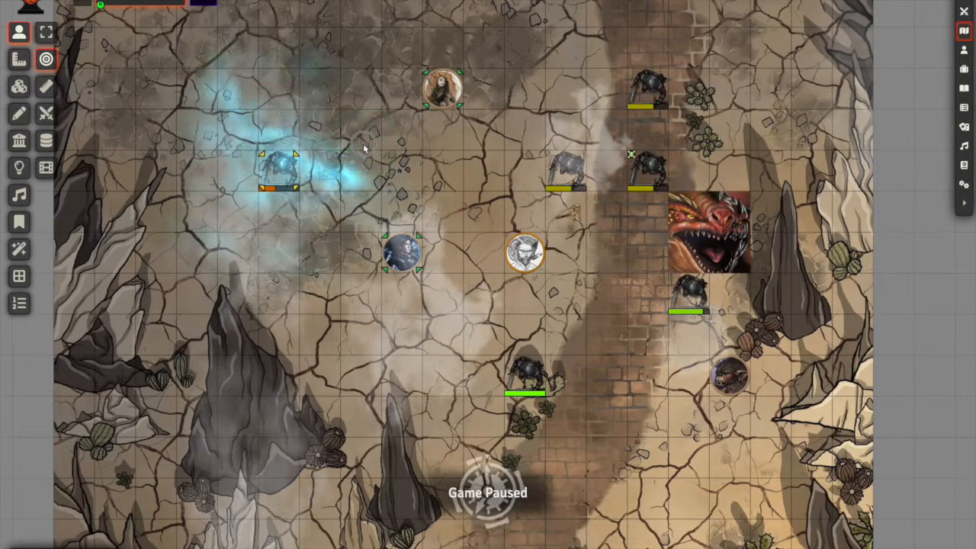
Ping the empty ground below the uppermost portrait token, using both a standard ping and an alert ping
left_click(455, 160)
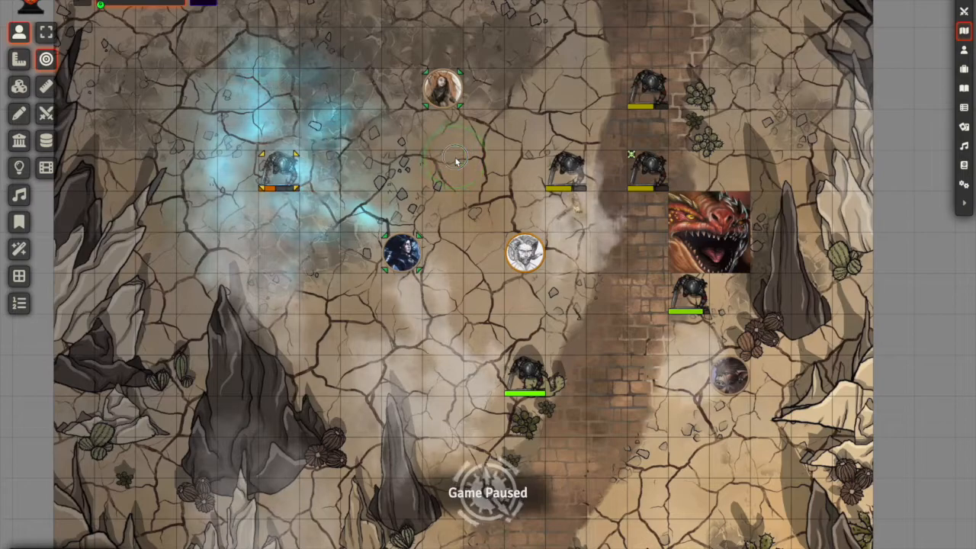
left_click(456, 160, "alt")
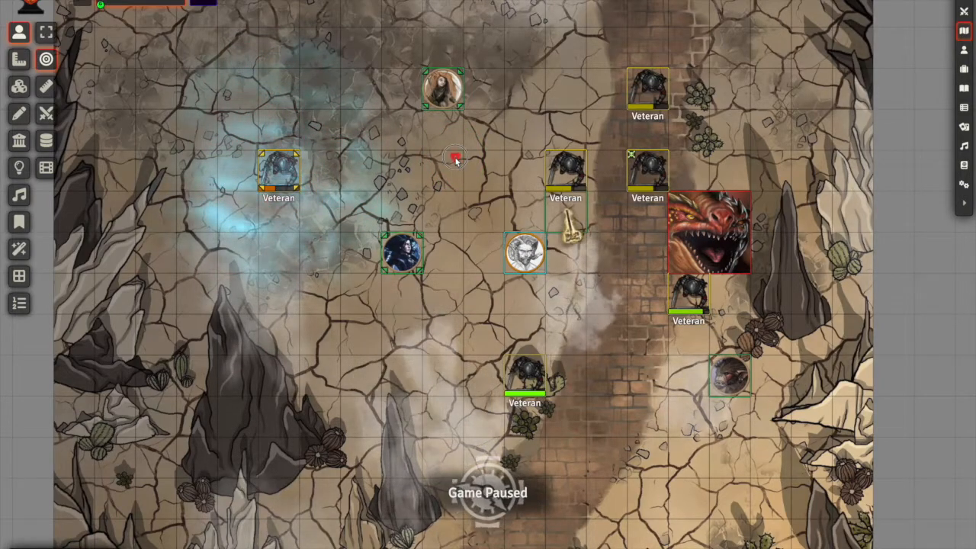
left_click(418, 162, "alt")
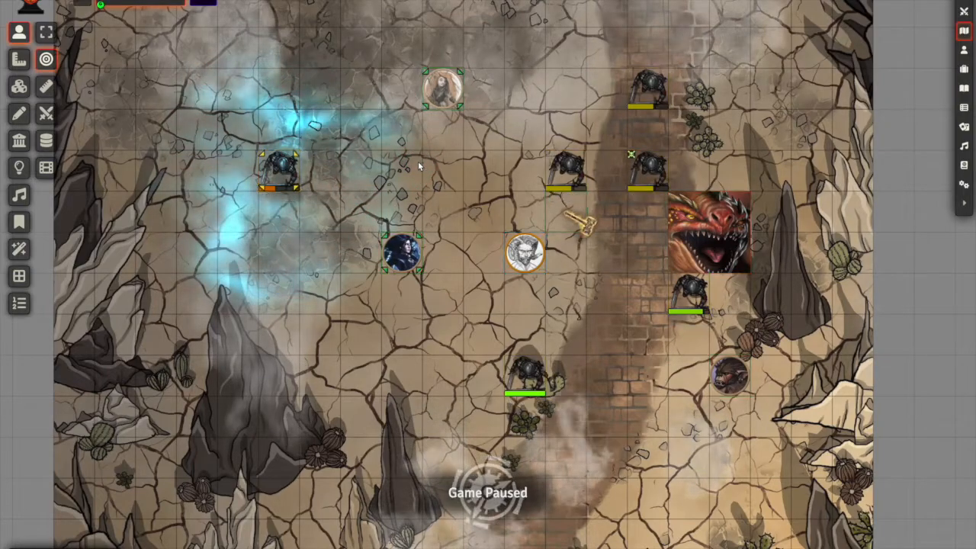
left_click(418, 164)
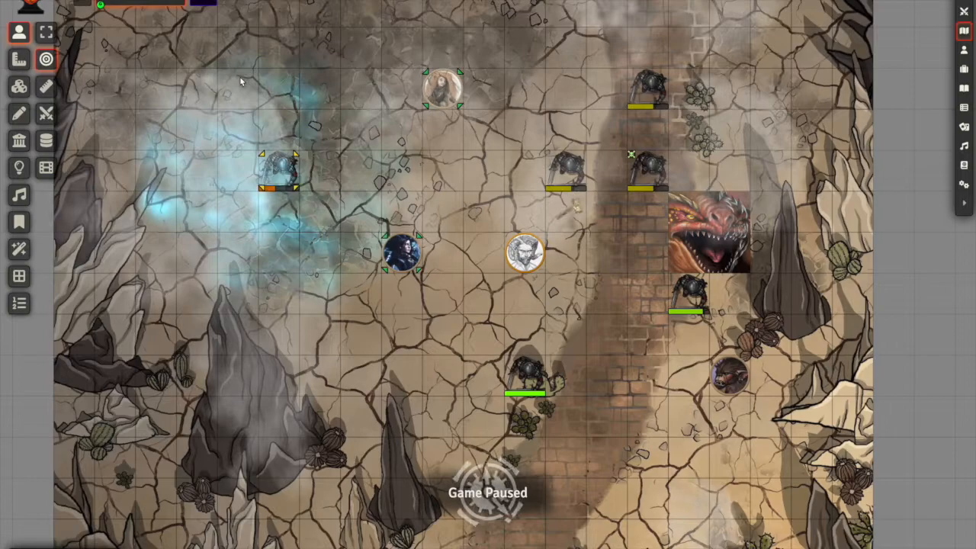
Select the leftmost Veteran with the token selection tool, view its token controls, and deselect it
left_click(47, 32)
left_click(278, 166)
right_click(278, 166)
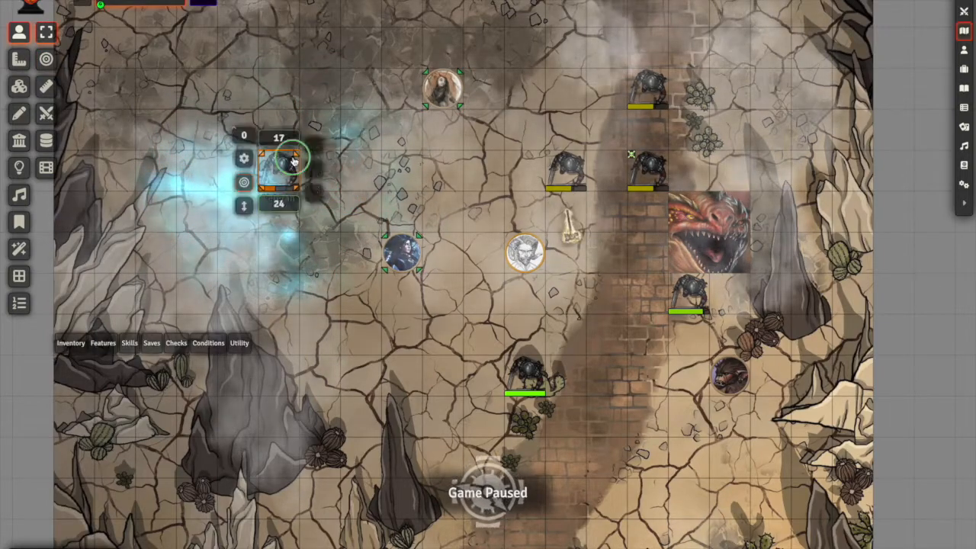
left_click(308, 89)
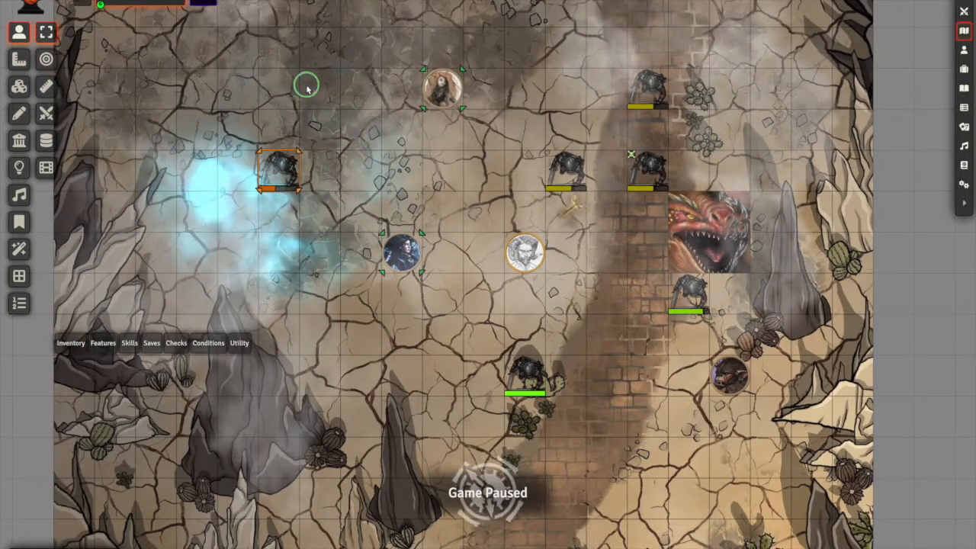
left_click(317, 174)
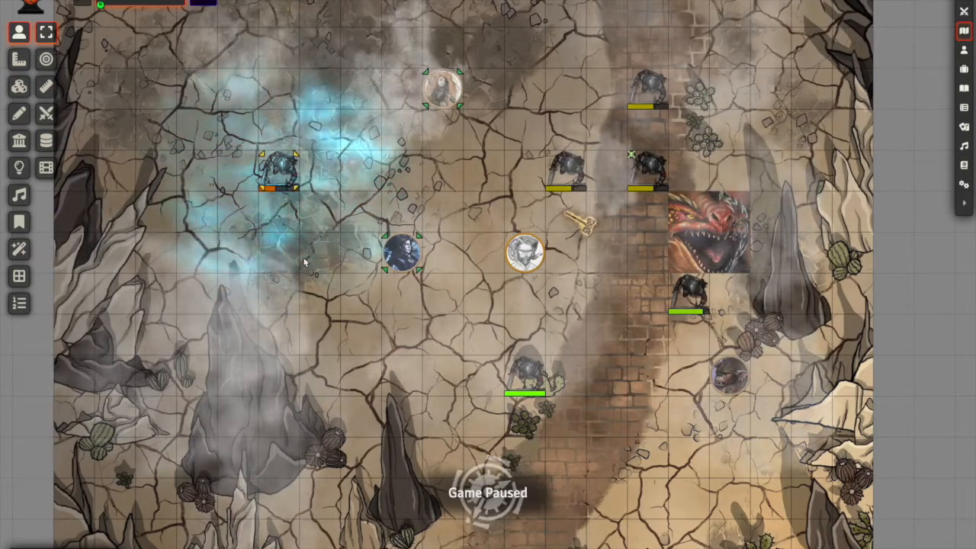
key("Escape")
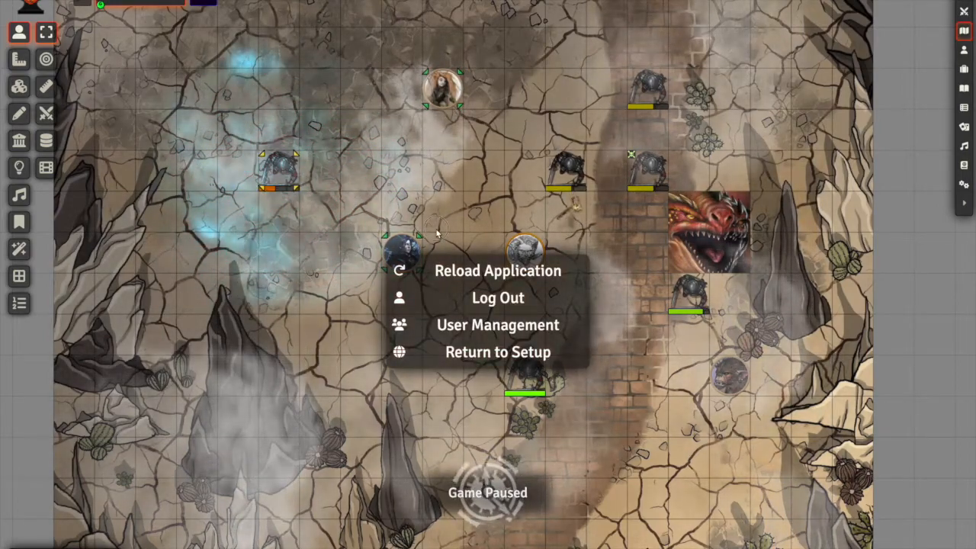
key("Escape")
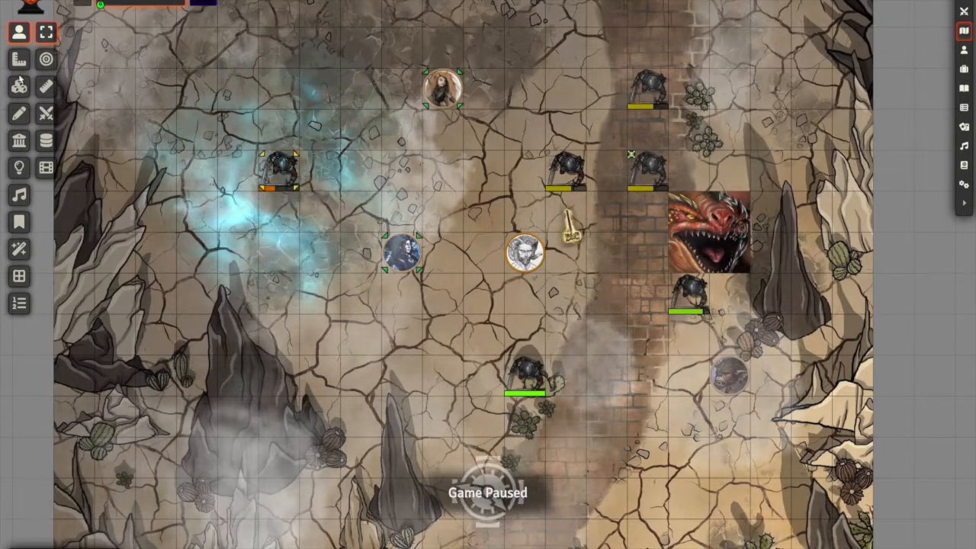
Measure two distances across the open ground of the battle map with the Measure Distance tool
left_click(45, 86)
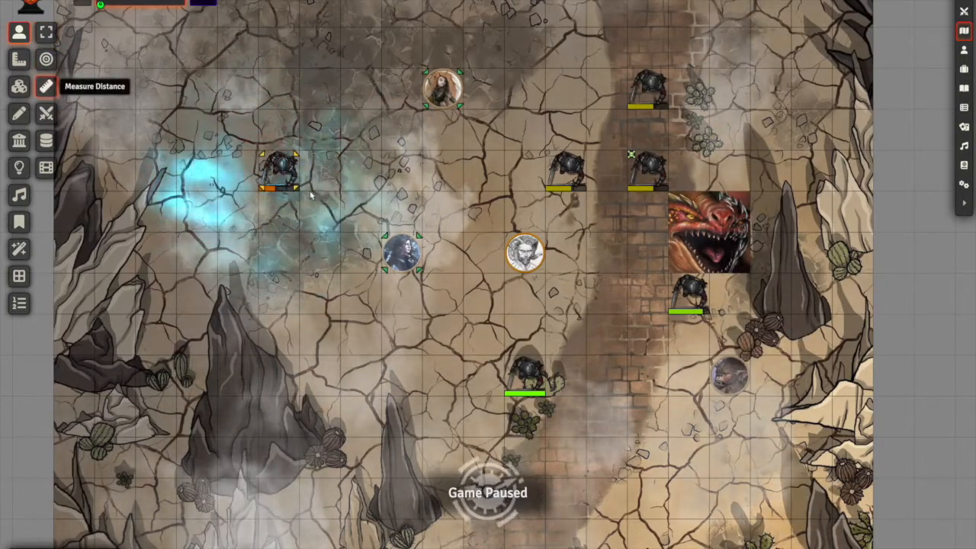
left_click_drag(296, 210, 238, 433)
left_click_drag(366, 488, 534, 87)
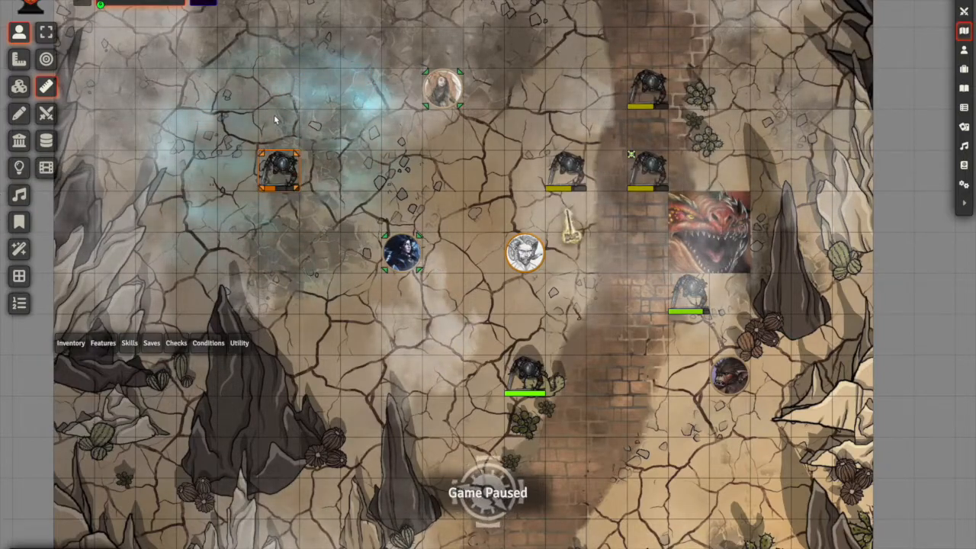
Preview movement distances for the leftmost Veteran and the uppermost portrait token by pulling each across the map
left_click_drag(278, 171, 397, 312)
left_click_drag(442, 100, 458, 27)
left_click_drag(455, 108, 471, 263)
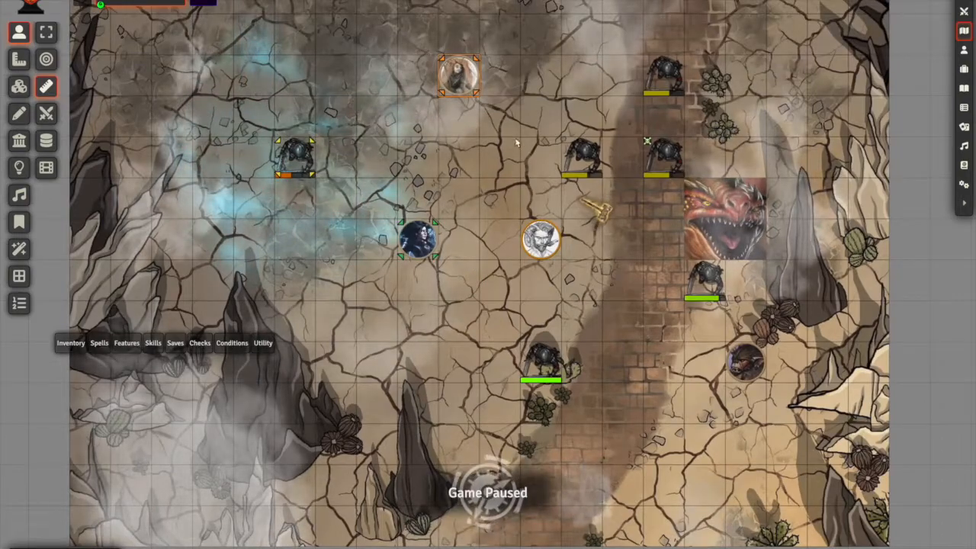
left_click_drag(523, 108, 500, 211)
View the installed modules in Module Management from the game settings, and close both windows
left_click(964, 183)
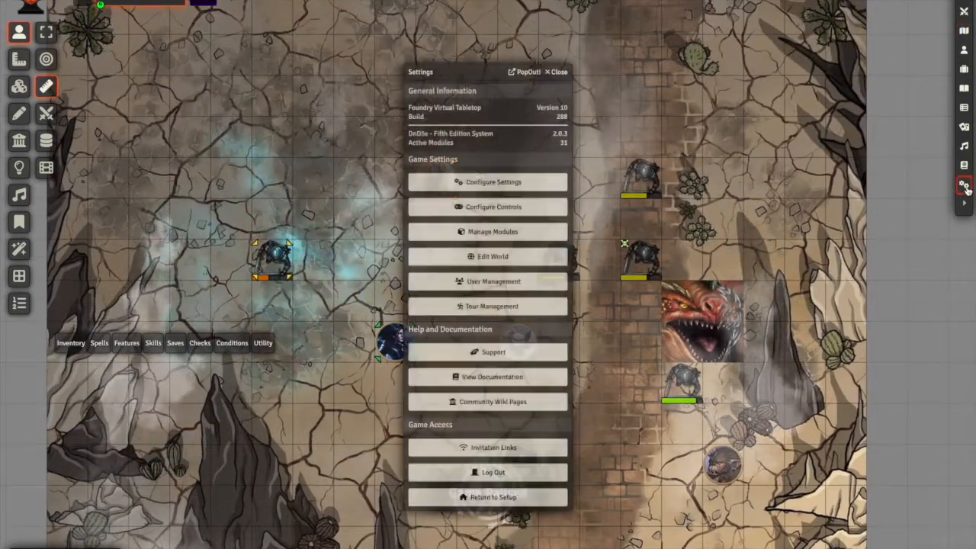
left_click(471, 232)
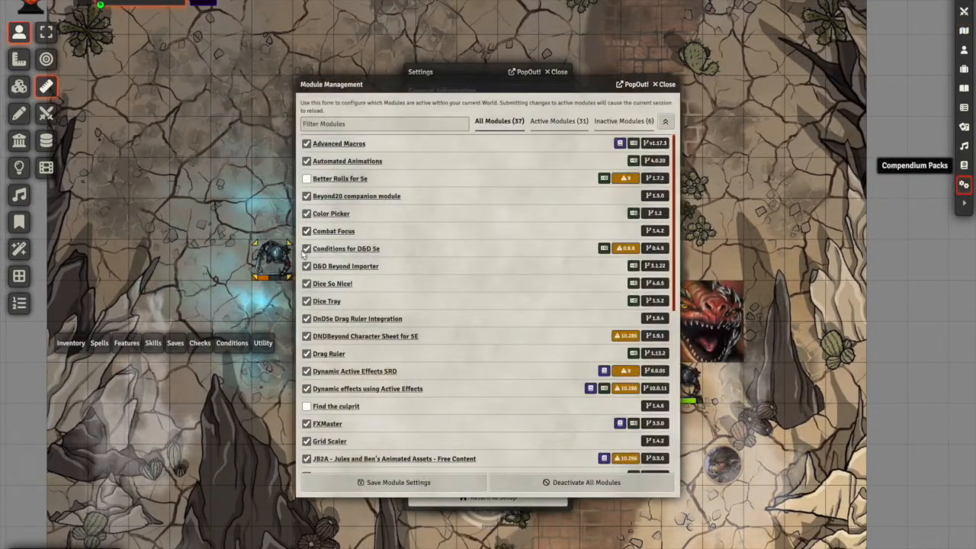
left_click(664, 85)
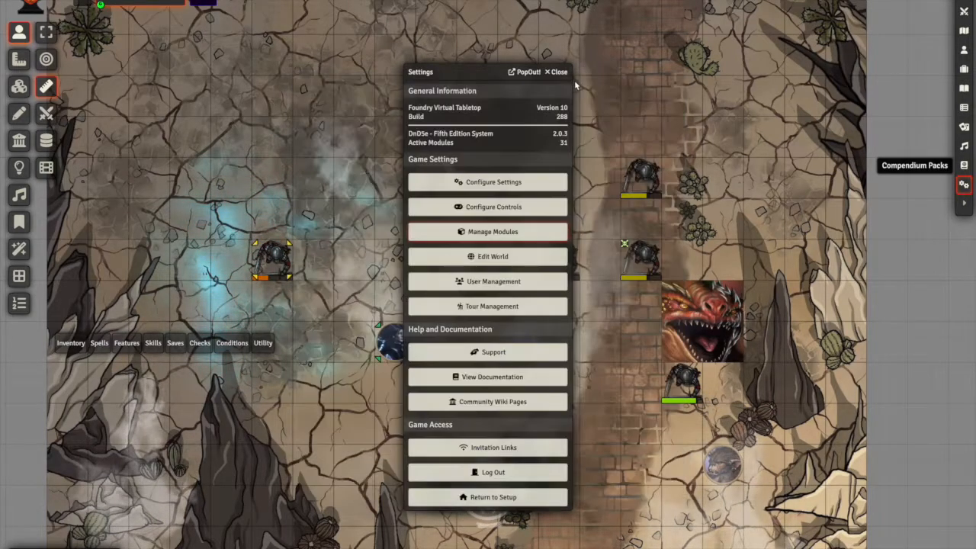
left_click(563, 72)
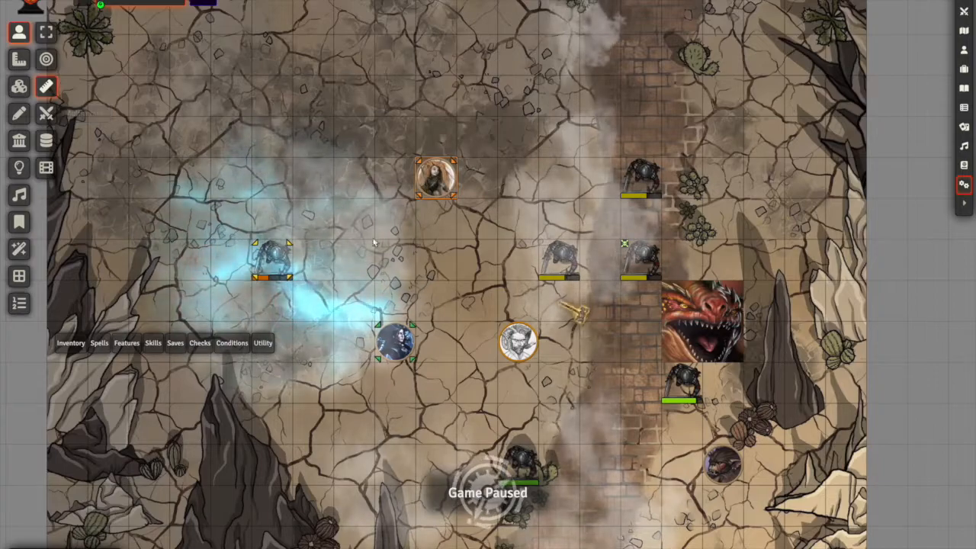
Open the Hezrou token's character sheet, view its features and attacks, and close the sheet
double_click(713, 320)
left_click(424, 214)
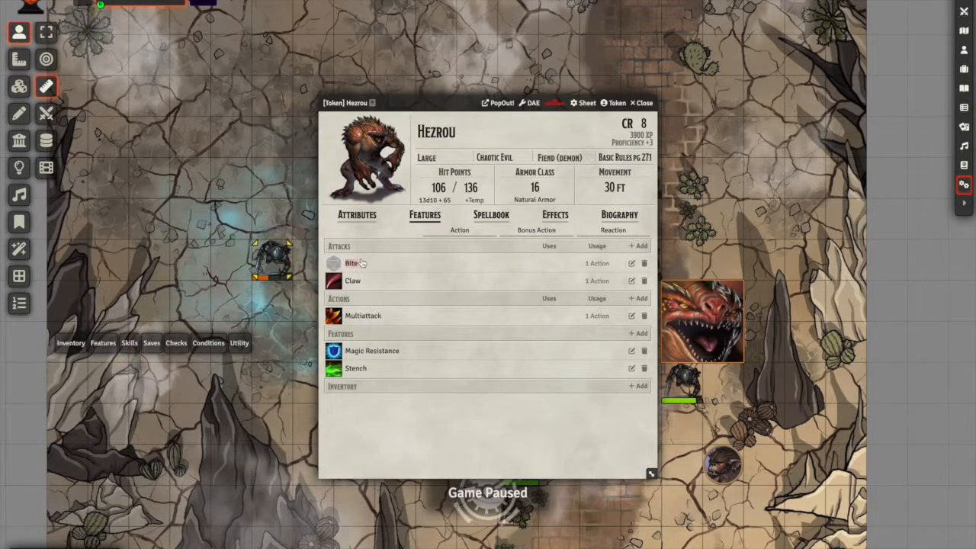
left_click(643, 103)
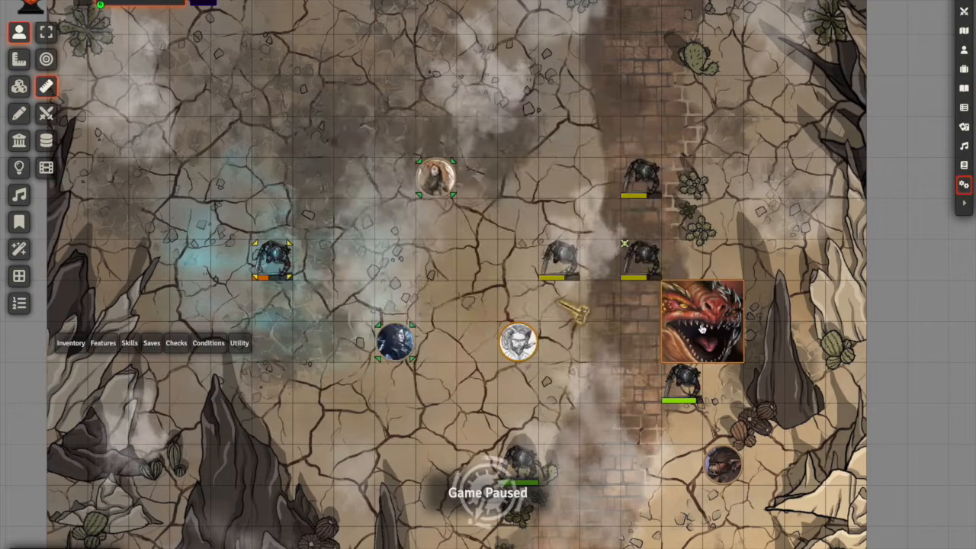
Set one Bite and one Claw as the Hezrou's default in the Multiattack Tool and roll the attacks
left_click(46, 113)
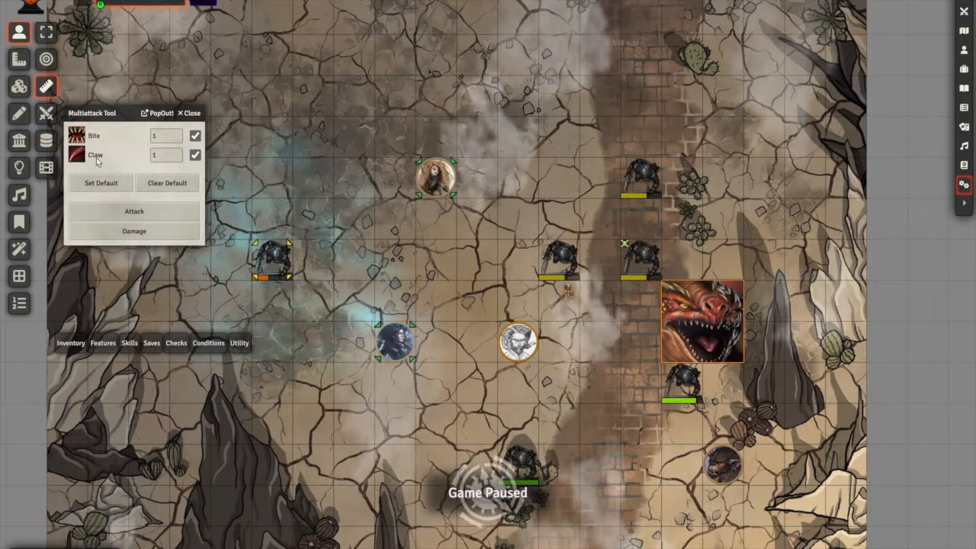
left_click(101, 183)
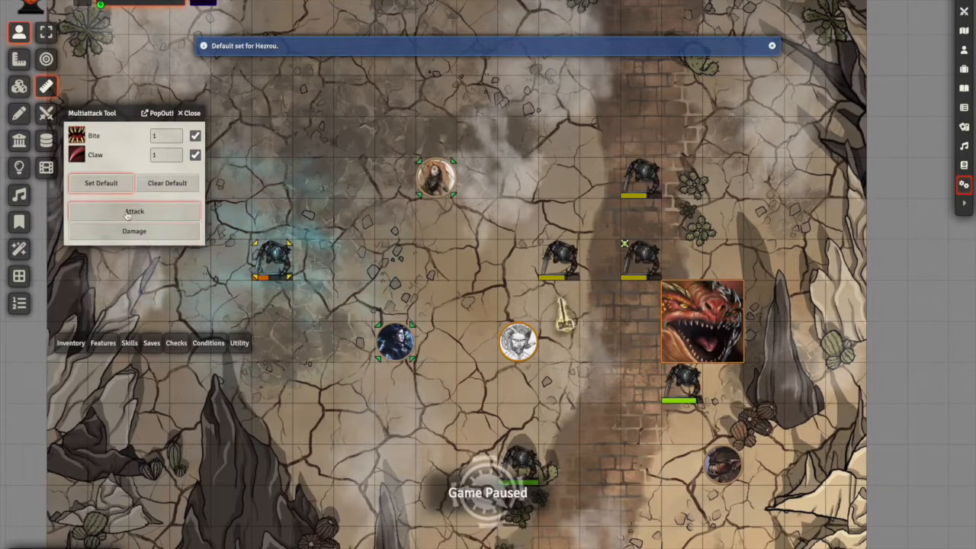
left_click(126, 213)
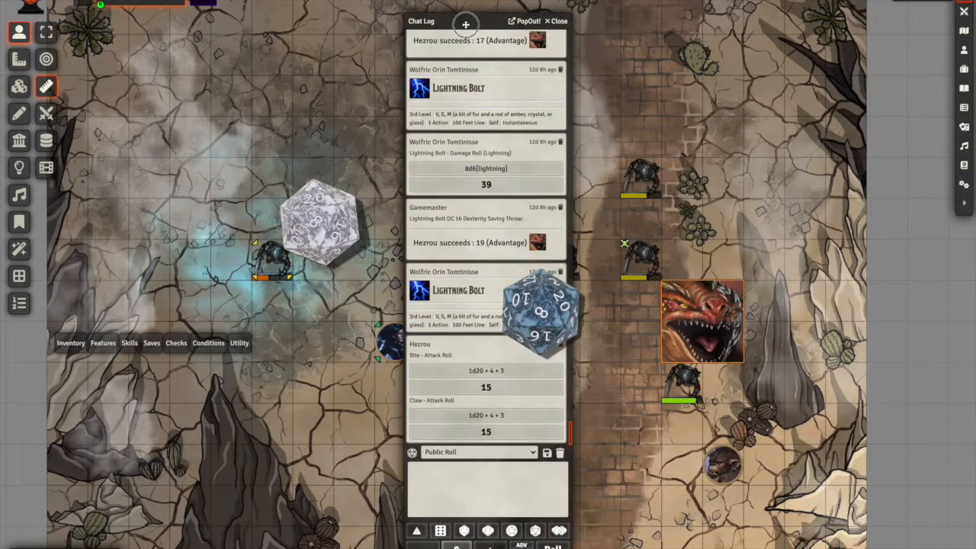
Move the chat log off the battle map and roll the Hezrou's Bite and Claw damage with the Multiattack Tool
left_click_drag(468, 13, 629, 18)
left_click(964, 11)
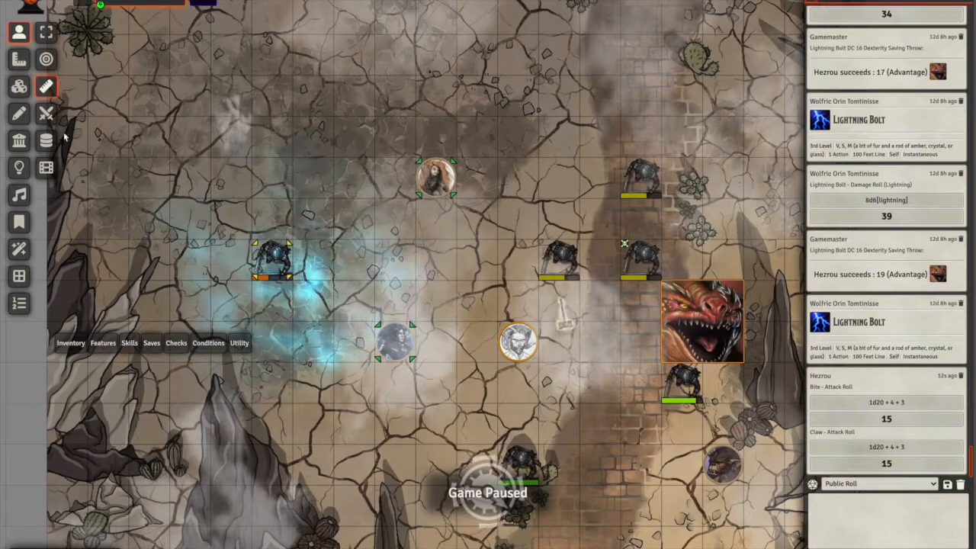
left_click(46, 113)
left_click(151, 235)
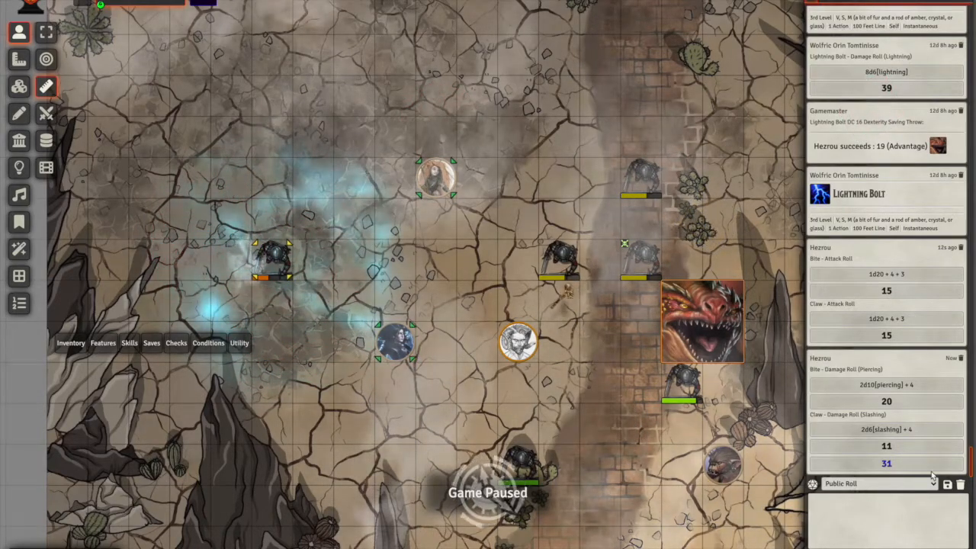
Review the rolls in the chat log and browse the Hezrou's quick-action categories, including Conditions and Utility
scroll(855, 166, "up", 5)
scroll(865, 164, "down", 5)
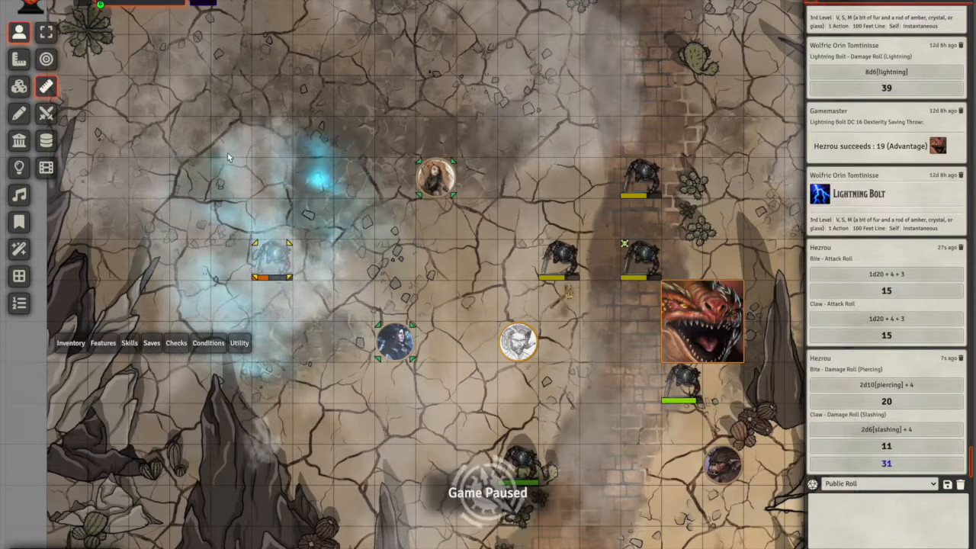
mouse_move(110, 348)
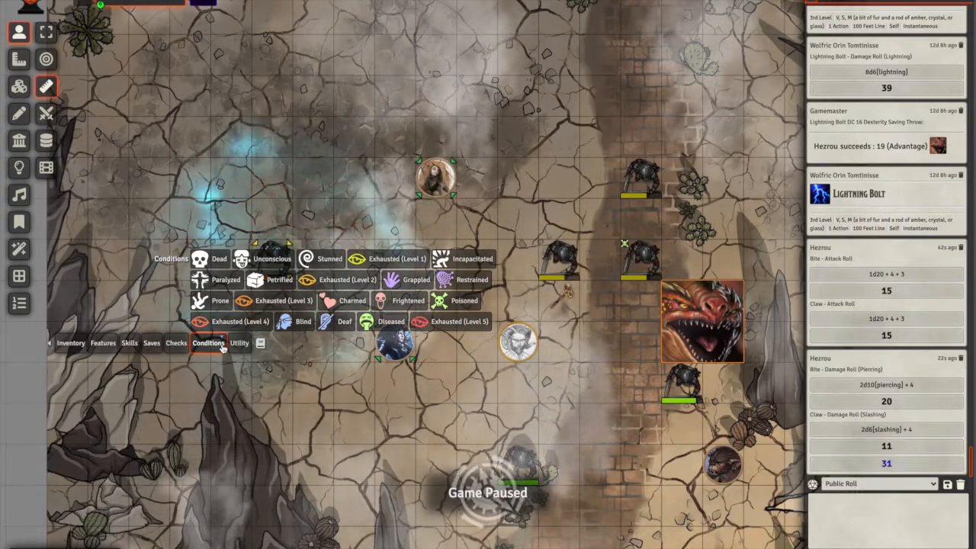
left_click(239, 343)
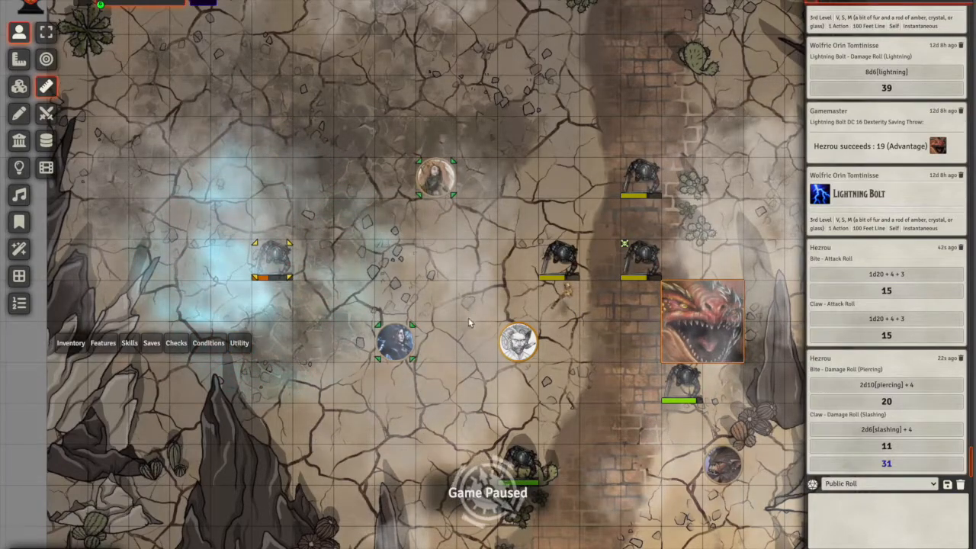
Review the uppermost portrait token's configuration, covering Appearance, Vision with its vision modes, and Resources, and close it
right_click(444, 184)
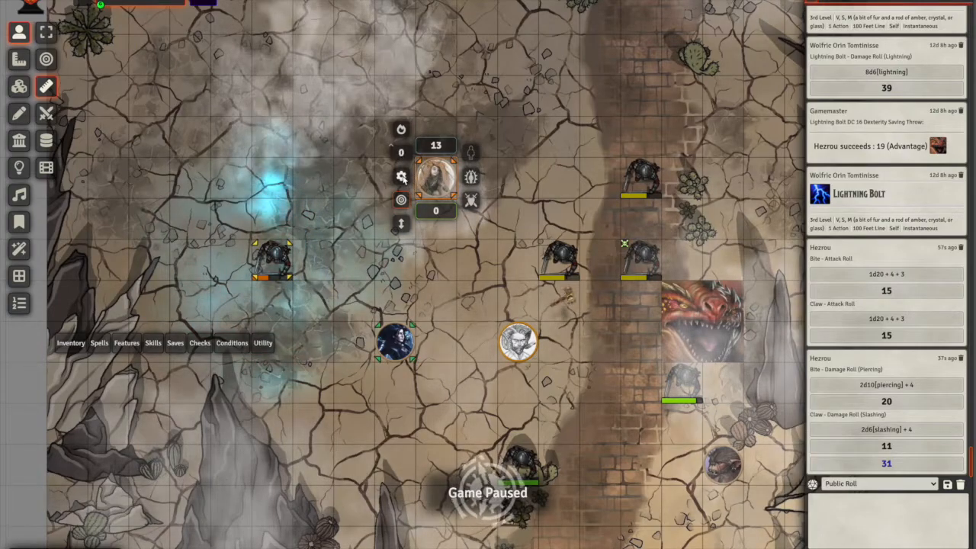
left_click(402, 176)
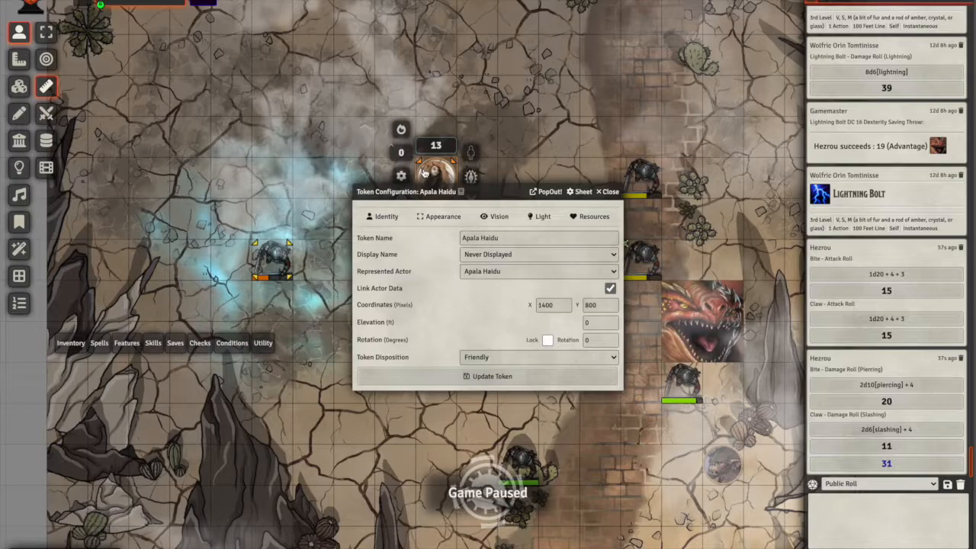
left_click(439, 218)
left_click(497, 217)
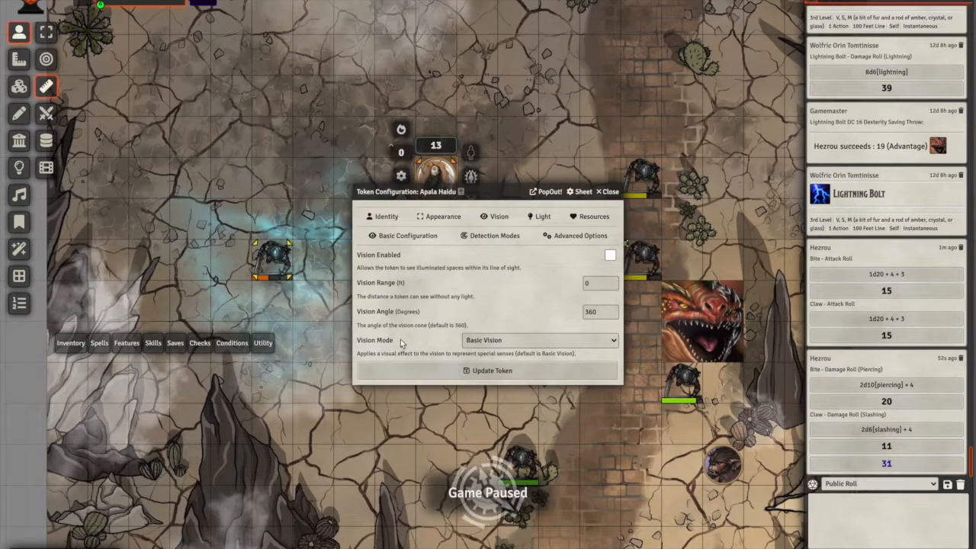
left_click(481, 340)
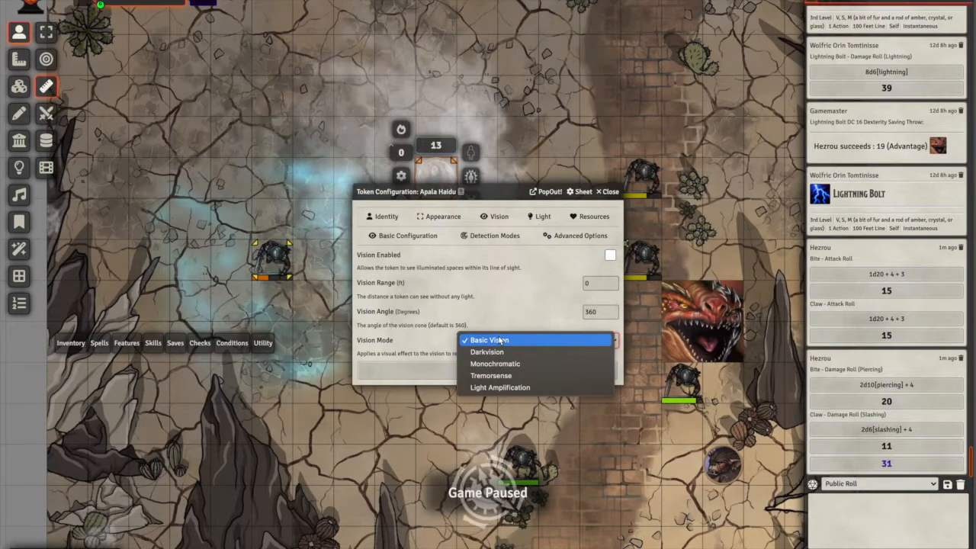
left_click(521, 287)
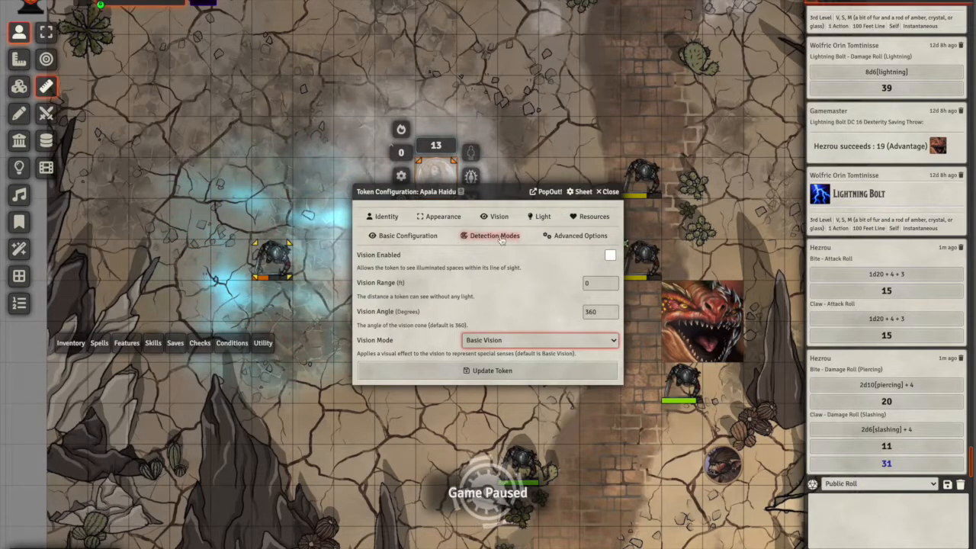
left_click(577, 218)
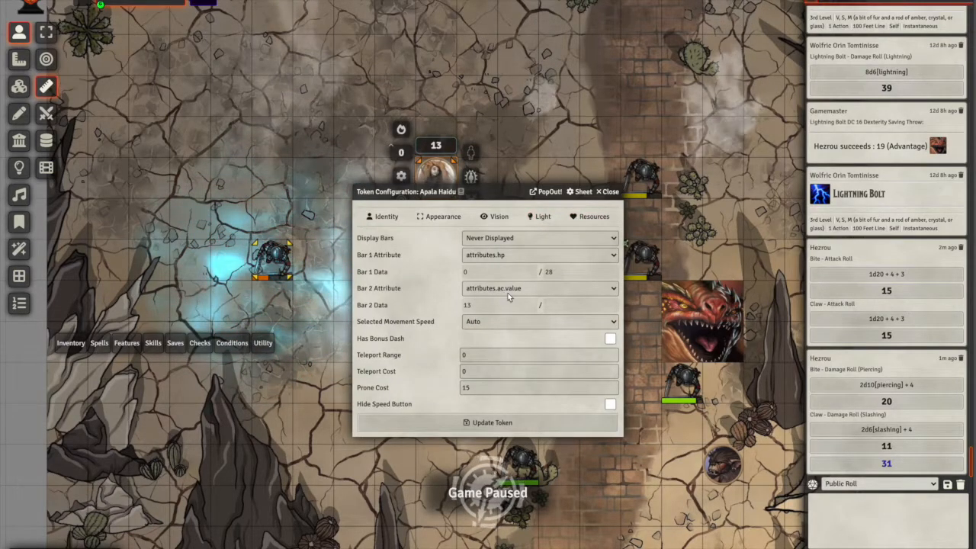
left_click(606, 193)
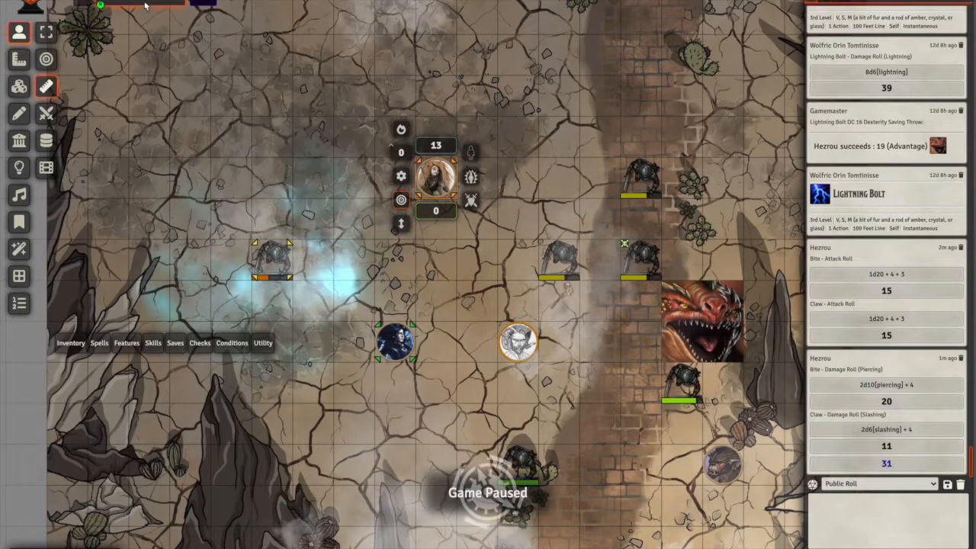
View the dark walled-town scene and its scene options, and return to the desert battle map
left_click(211, 2)
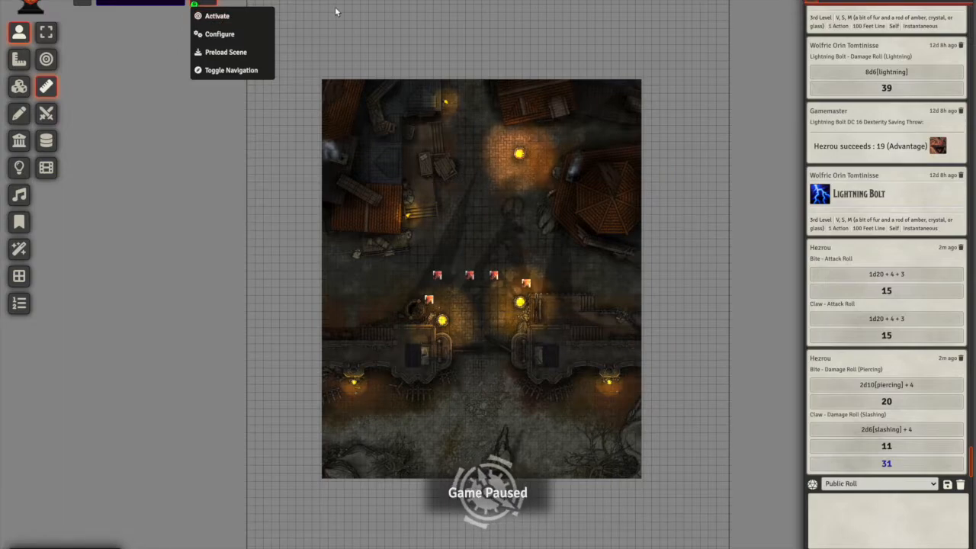
left_click(144, 3)
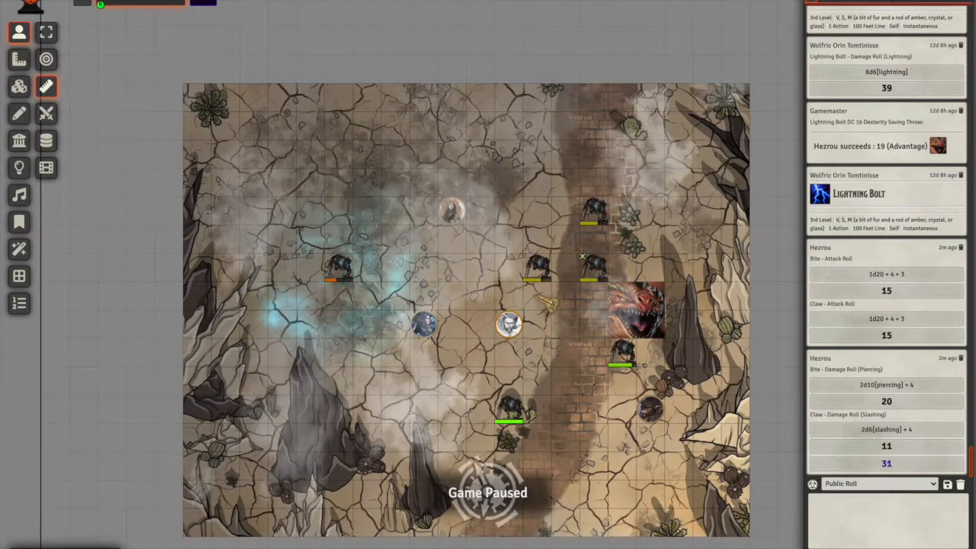
Roll a ten-sided die from the chat with the command /r 1d10
type("/r 1d10")
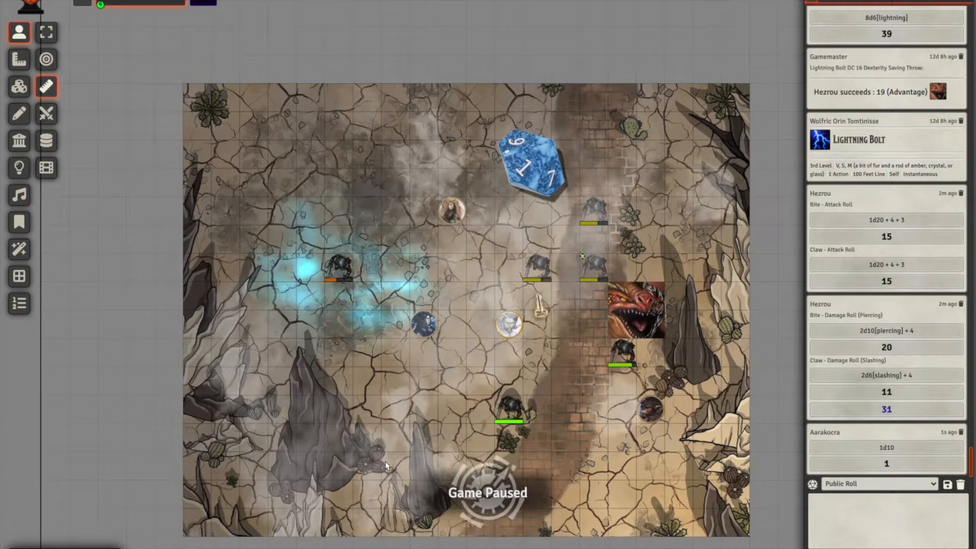
mouse_move(303, 547)
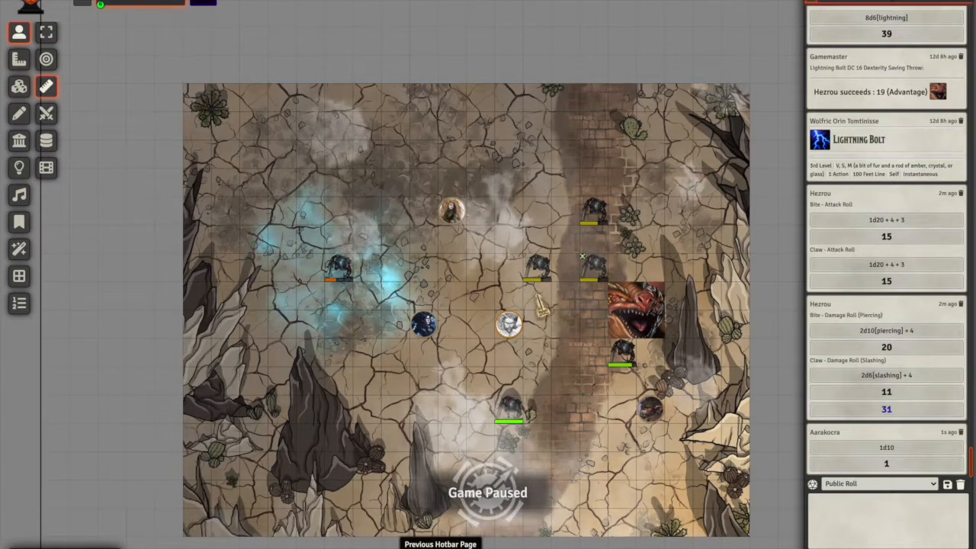
Open the character sheet of the Level 4 Sorcerer, Rogue token, review its inventory and spellbook, and close the sheet
left_click(422, 325)
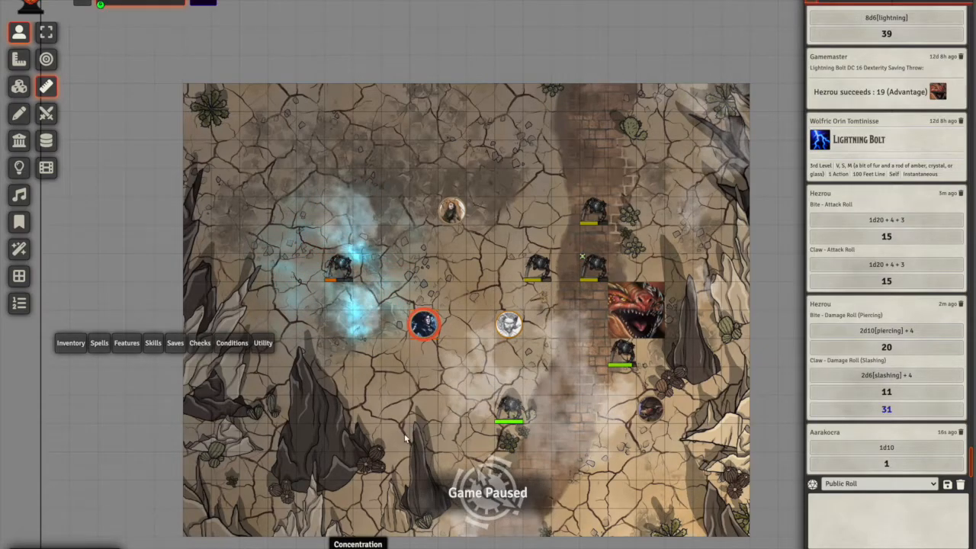
scroll(400, 308, "up", 10)
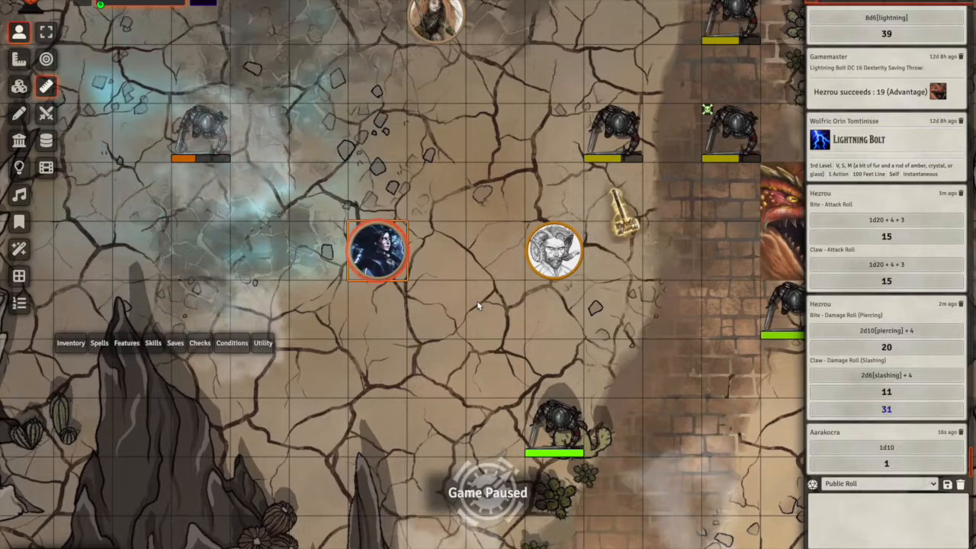
right_click(402, 271)
double_click(397, 267)
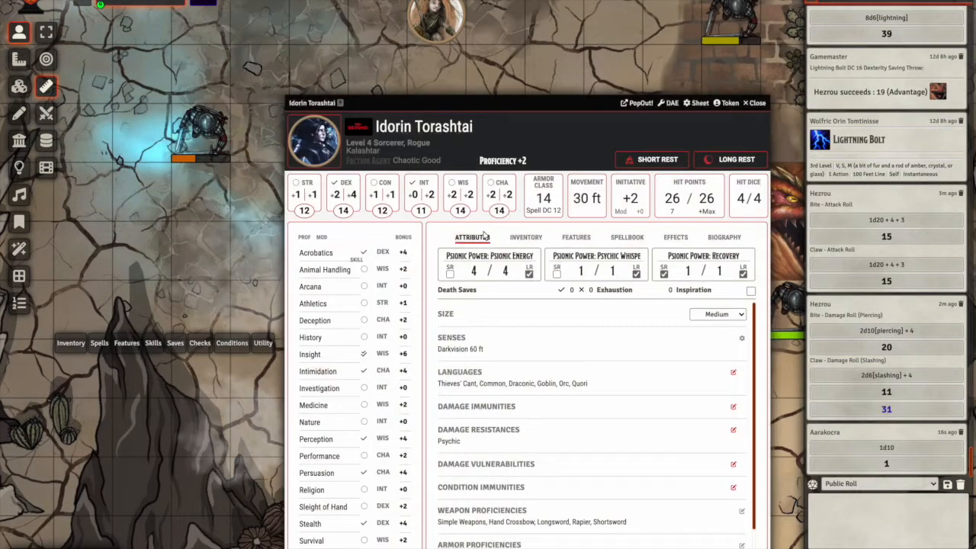
left_click(525, 237)
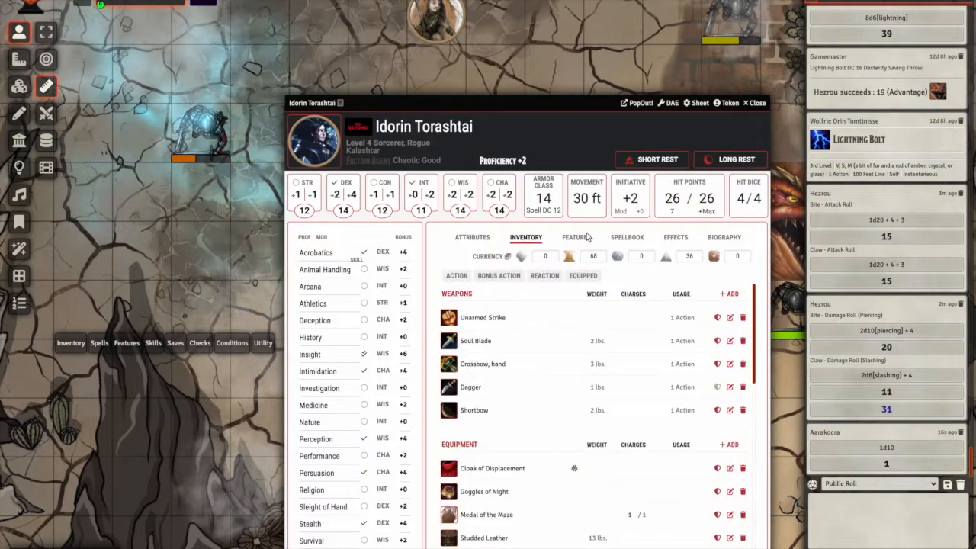
left_click(628, 238)
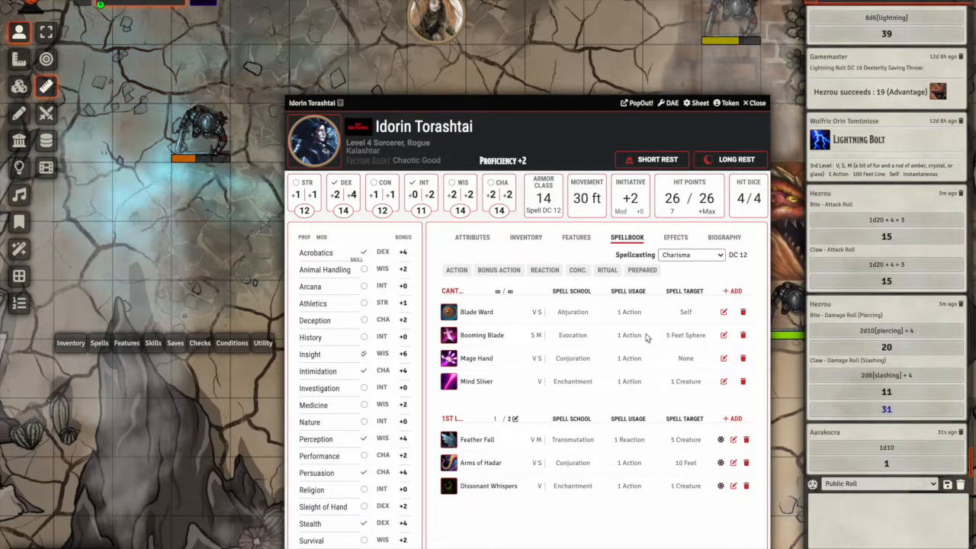
key("Escape")
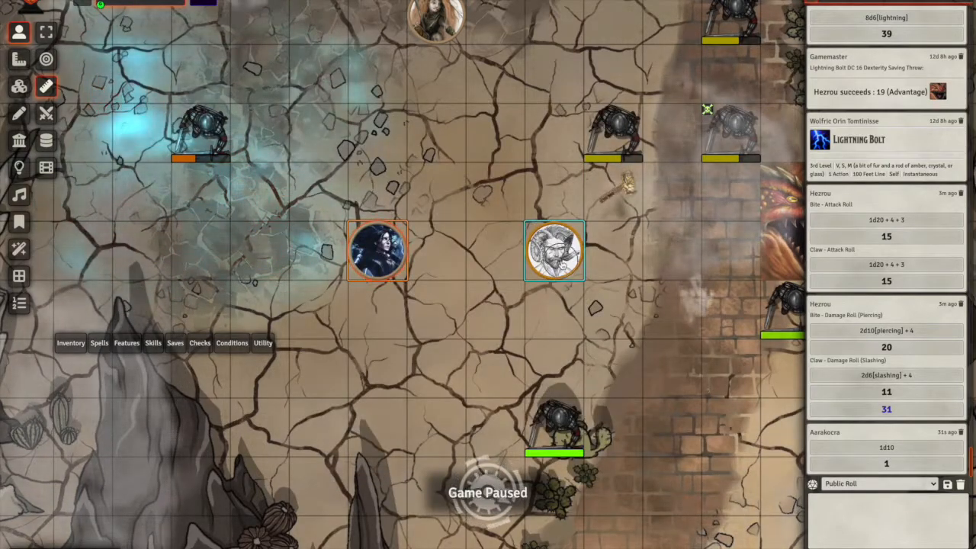
Open the Level 6 Wizard token's character sheet and look through its features and spellbook
right_click(554, 249)
double_click(555, 249)
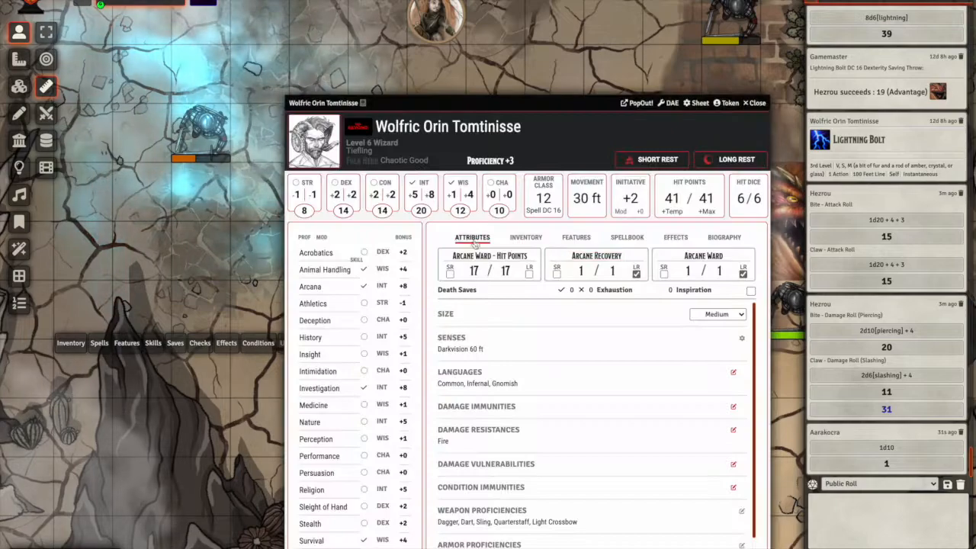
left_click(575, 237)
left_click(627, 238)
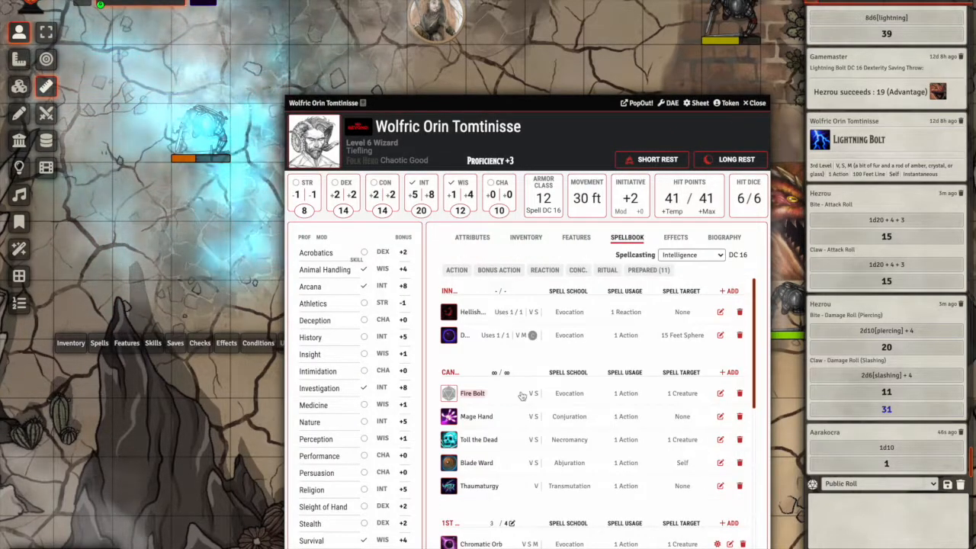
scroll(605, 506, "down", 1)
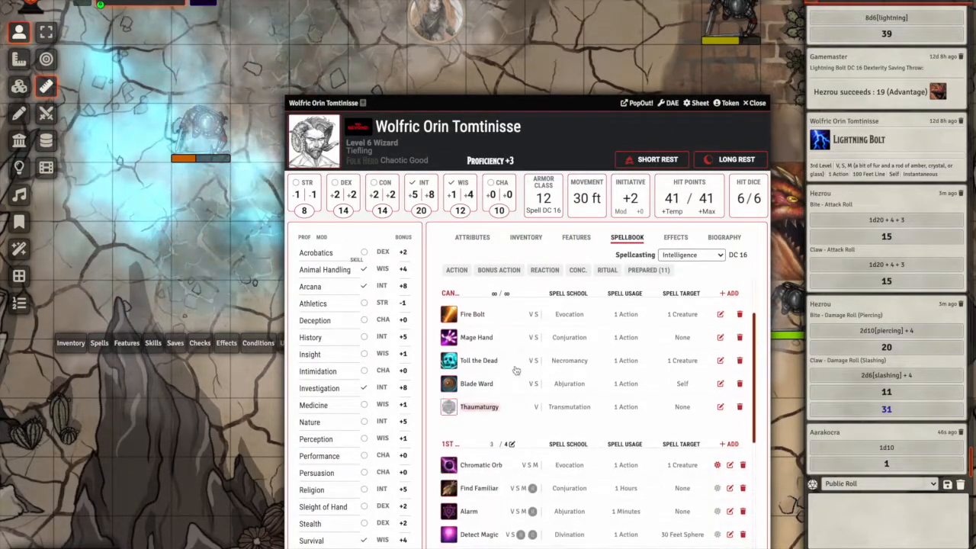
Cast the wizard's Darkness spell, ending concentration on Hold Person, centre its measured template on the wizard token, and close the sheet
scroll(486, 356, "up", 1)
left_click(450, 336)
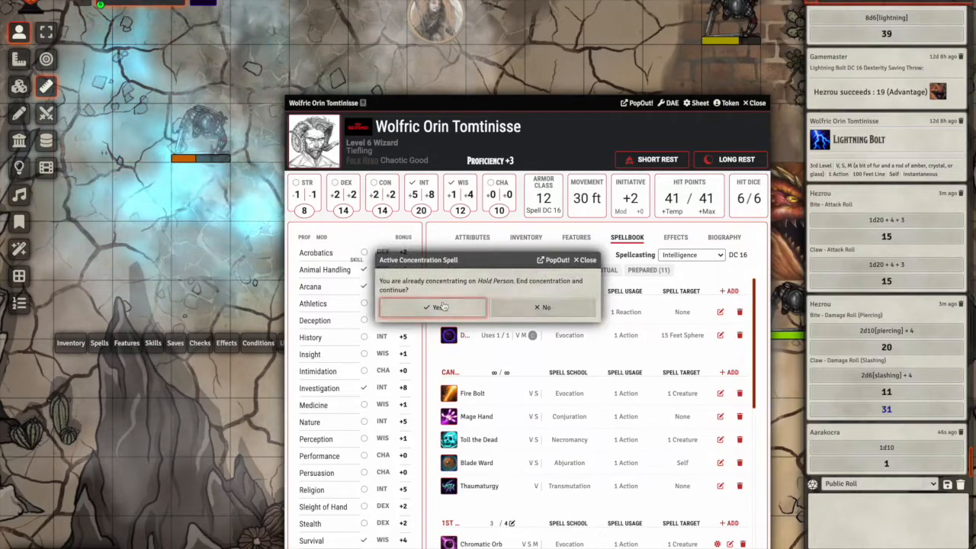
left_click(443, 306)
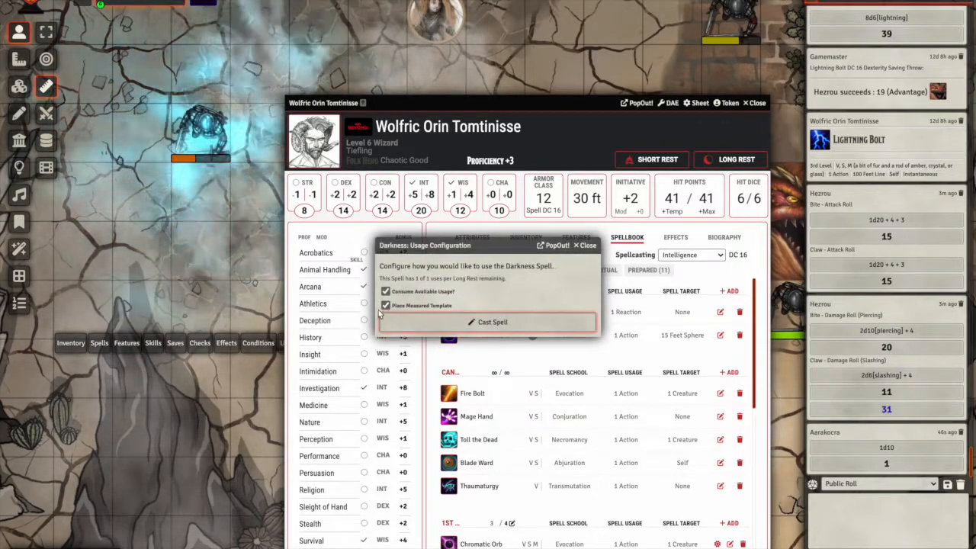
left_click(454, 324)
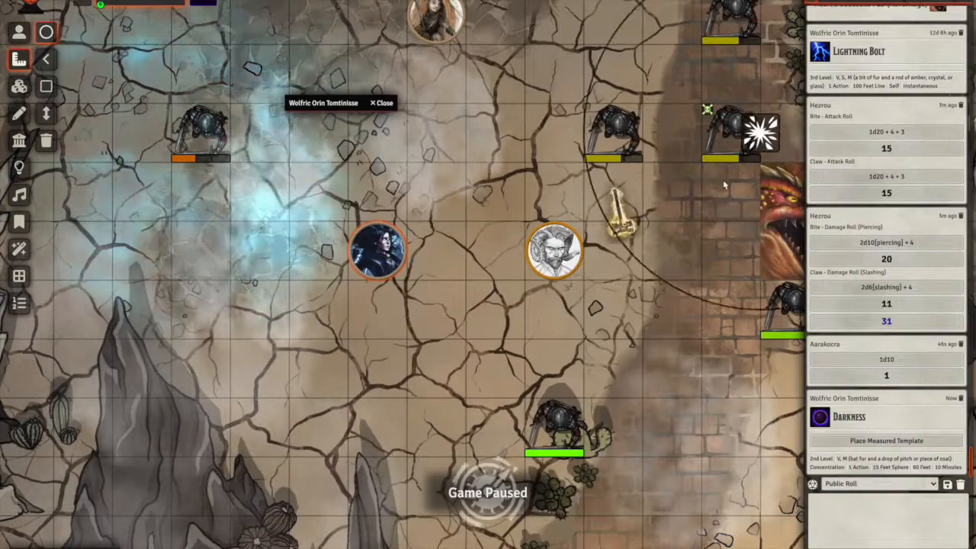
left_click(546, 289)
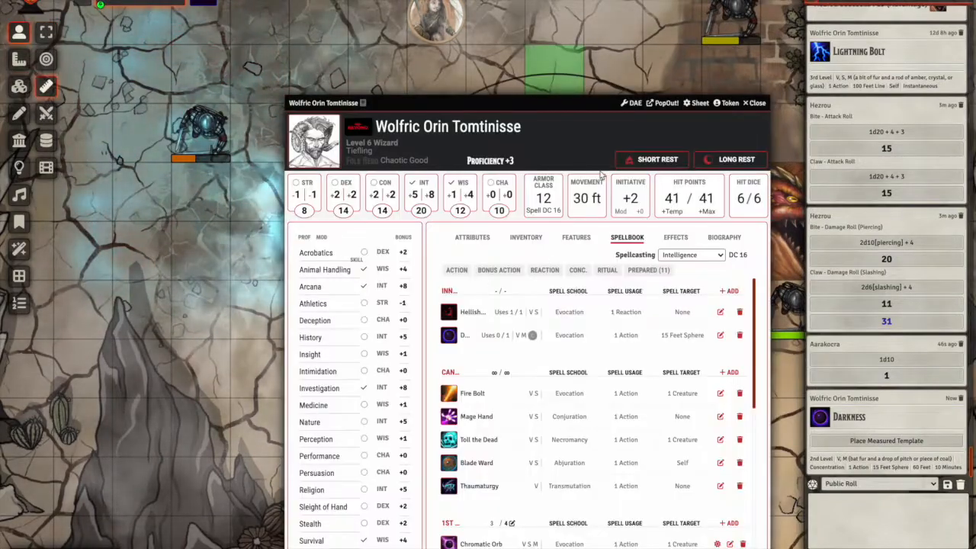
left_click(755, 103)
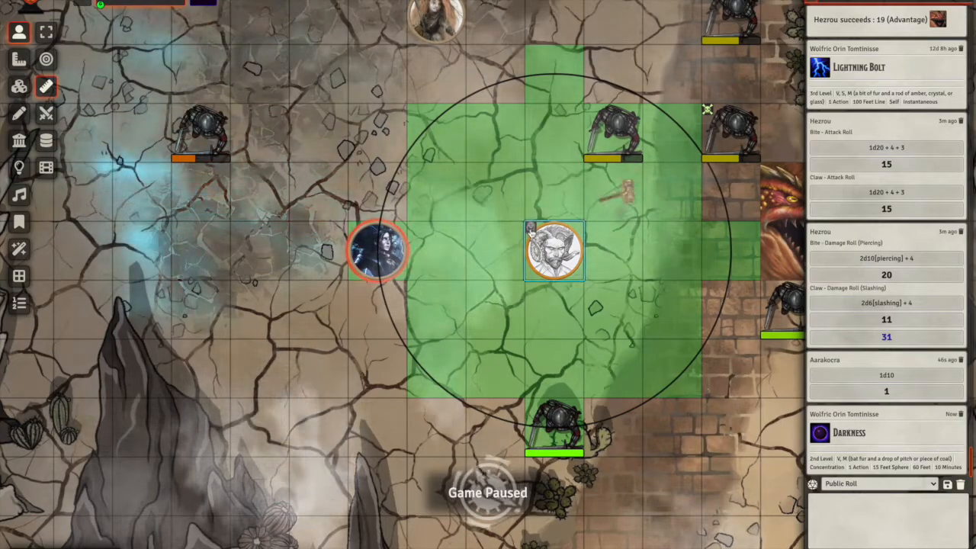
Review the Utility and Conditions quick actions available for the wizard token
left_click(377, 248)
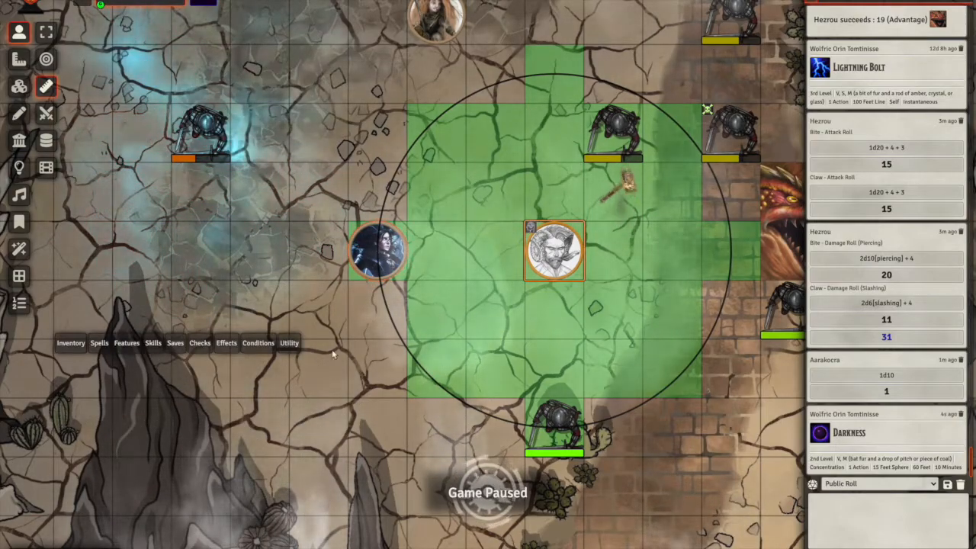
left_click(290, 344)
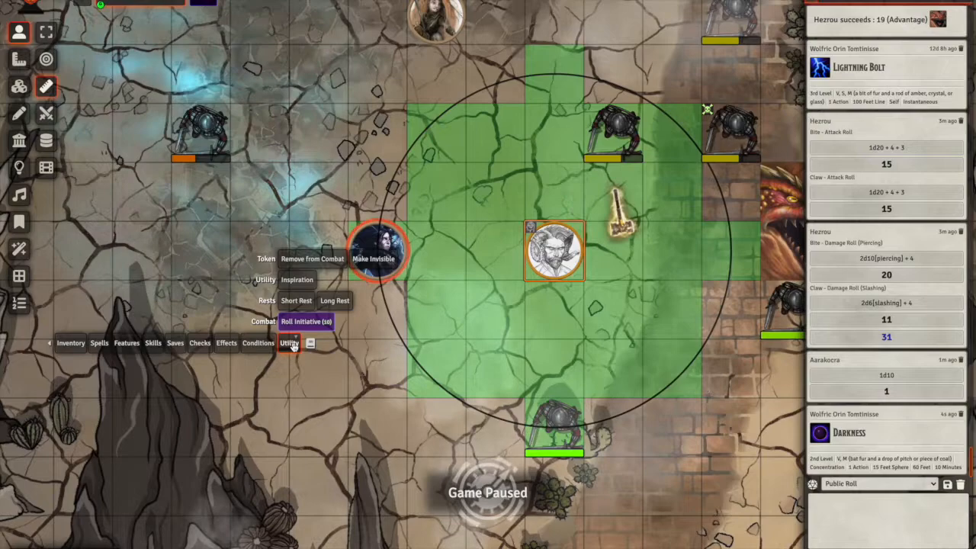
left_click(258, 343)
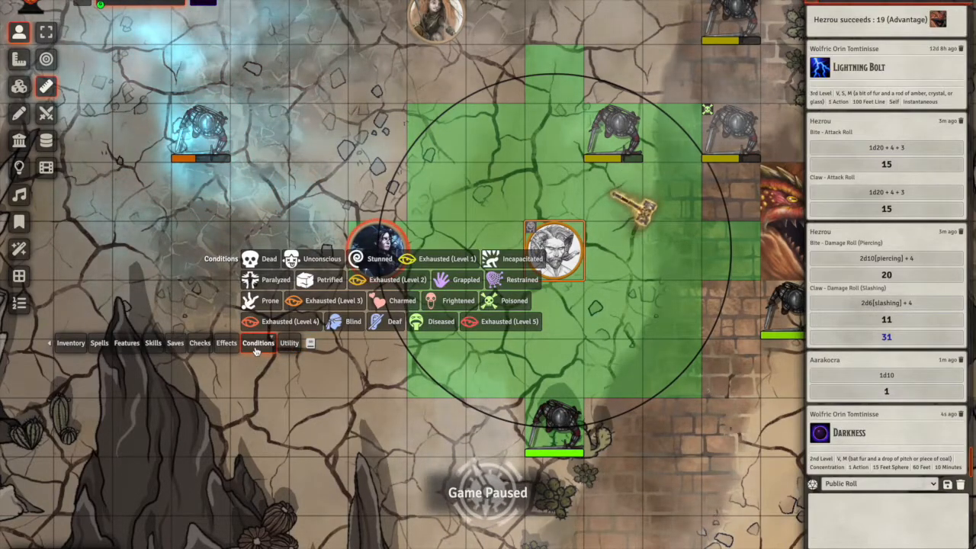
left_click(295, 347)
left_click(258, 343)
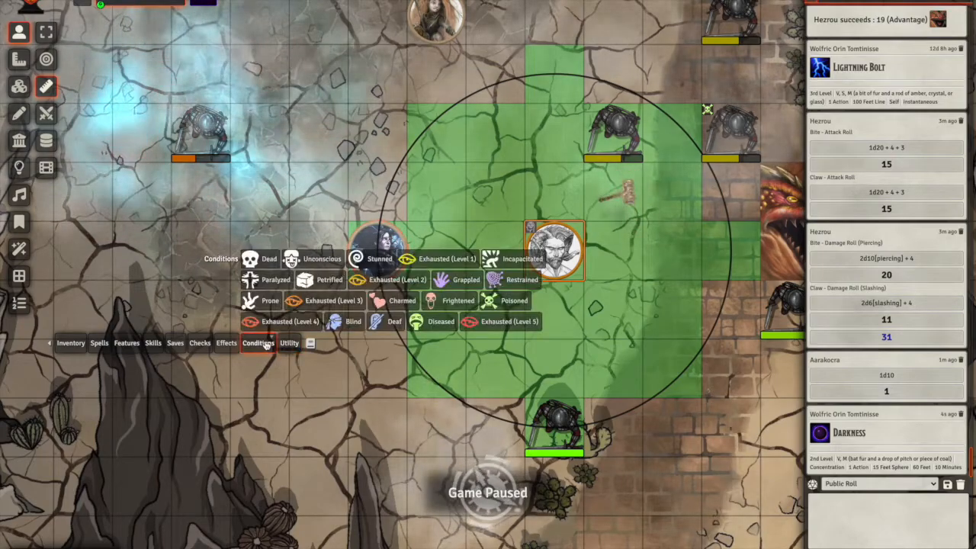